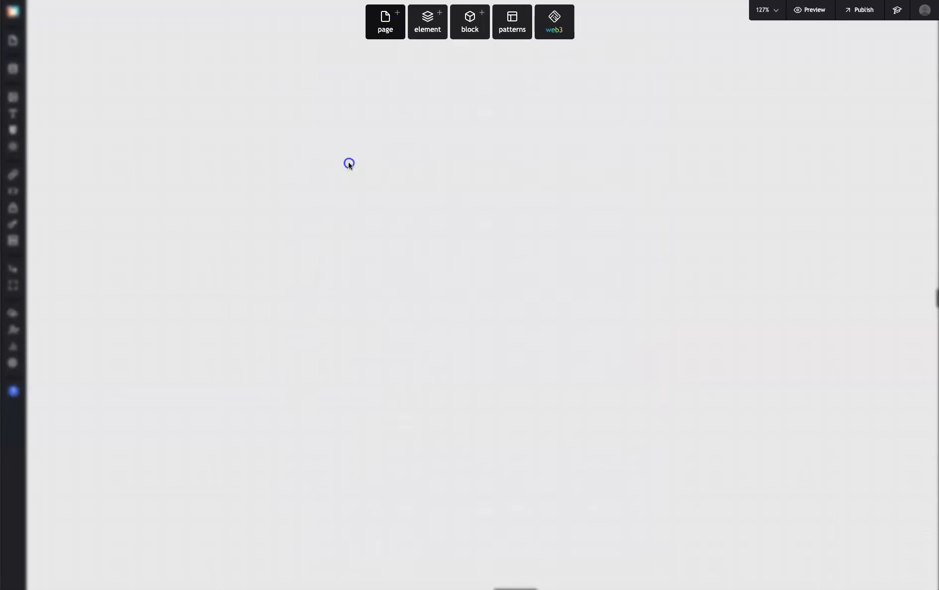
Rename the new page as accordion-demo
{"action": "scroll", "coordinate": [510, 320], "scroll_direction": "right", "scroll_amount": 4}
{"action": "scroll", "coordinate": [509, 320], "scroll_direction": "left", "scroll_amount": 1}
{"action": "double_click", "coordinate": [290, 282]}
{"action": "type", "text": "accordion"}
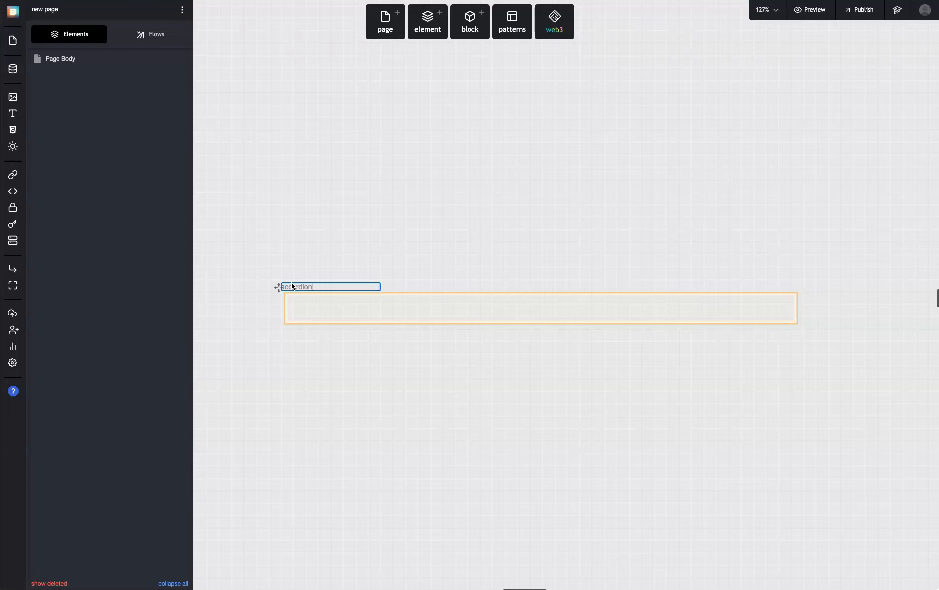
{"action": "type", "text": "-demo"}
{"action": "key", "text": "Return"}
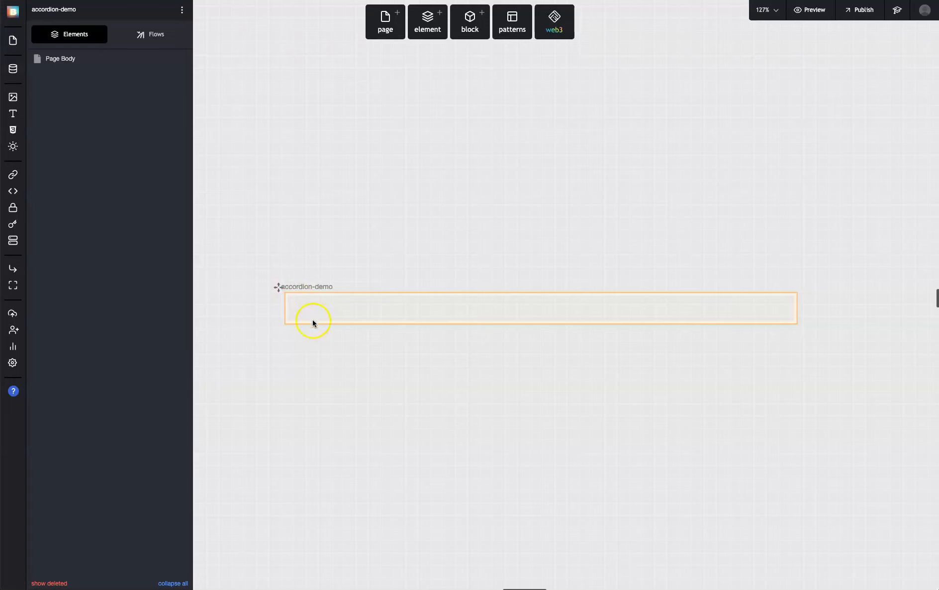
Add a Div to the page body and name it accordion
{"action": "left_click", "coordinate": [93, 61]}
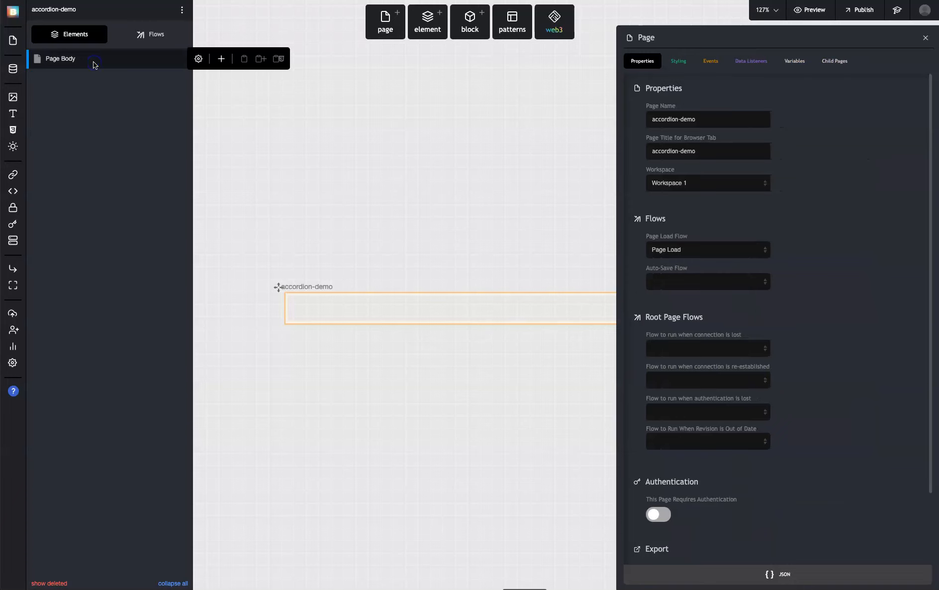
{"action": "left_click", "coordinate": [221, 59]}
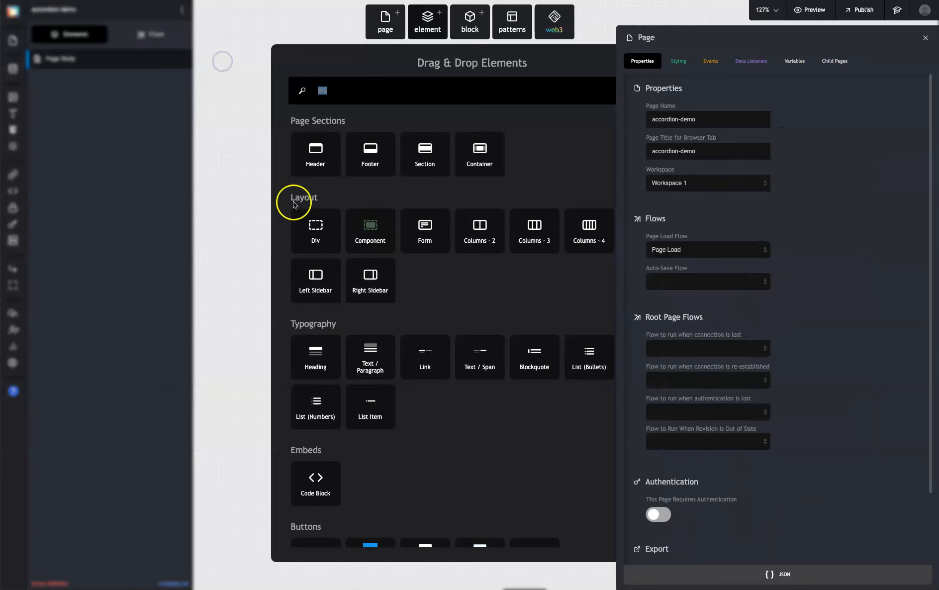
{"action": "left_click", "coordinate": [309, 222]}
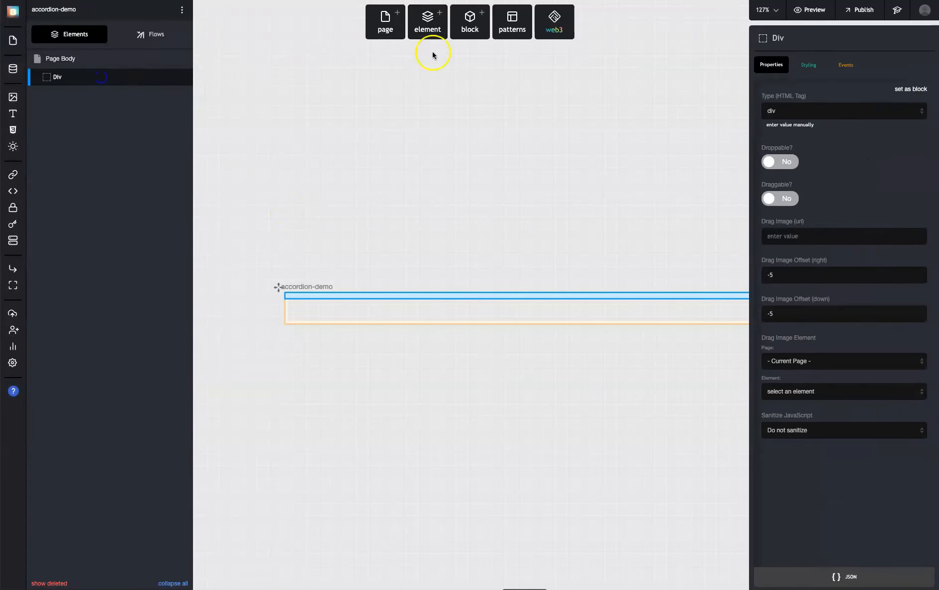
{"action": "double_click", "coordinate": [793, 42]}
{"action": "key", "text": "BackSpace"}
{"action": "type", "text": "accord"}
{"action": "key", "text": "BackSpace"}
{"action": "key", "text": "BackSpace"}
{"action": "type", "text": "rdin"}
{"action": "key", "text": "BackSpace"}
{"action": "key", "text": "BackSpace"}
{"action": "type", "text": "ion"}
Add a Div inside the accordion element and name it accordion--item
{"action": "left_click", "coordinate": [88, 77]}
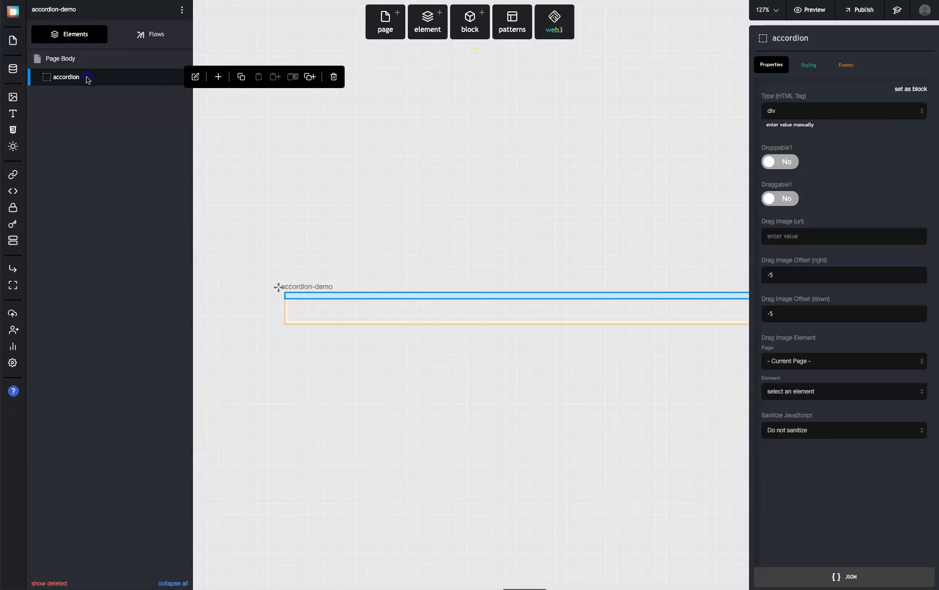
{"action": "left_click", "coordinate": [218, 76]}
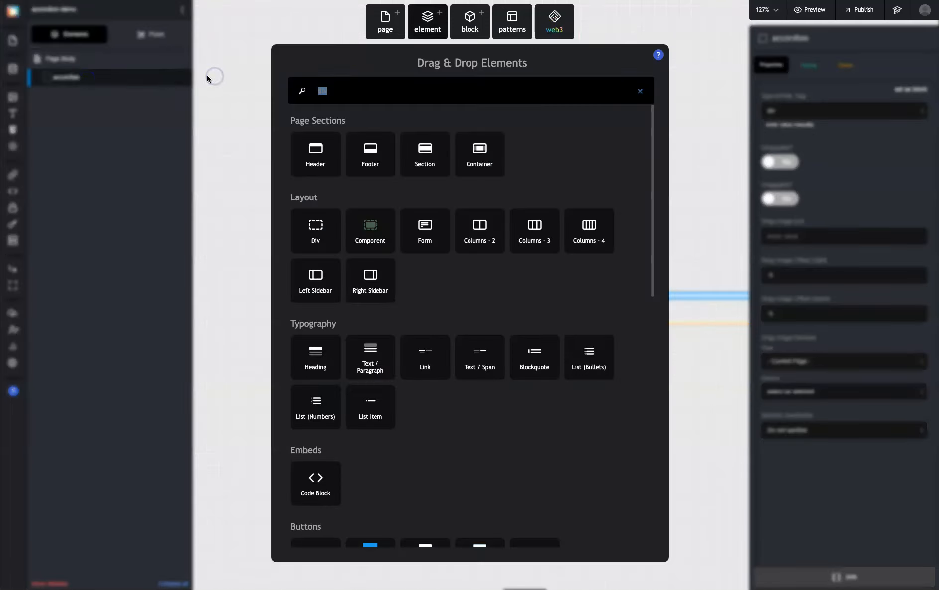
{"action": "left_click", "coordinate": [309, 228]}
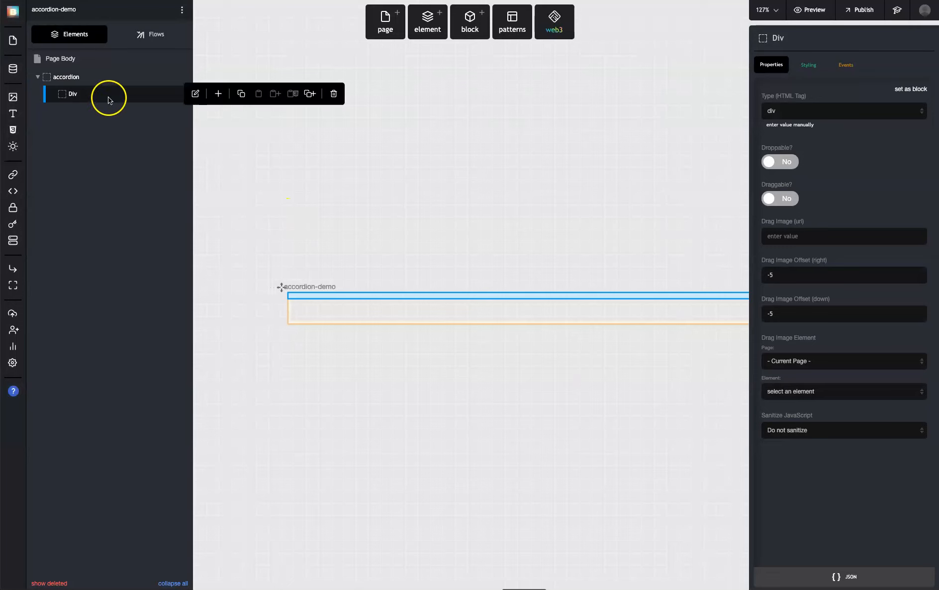
{"action": "left_click_drag", "start_coordinate": [817, 39], "coordinate": [742, 34]}
{"action": "key", "text": "BackSpace"}
{"action": "type", "text": "accordion-"}
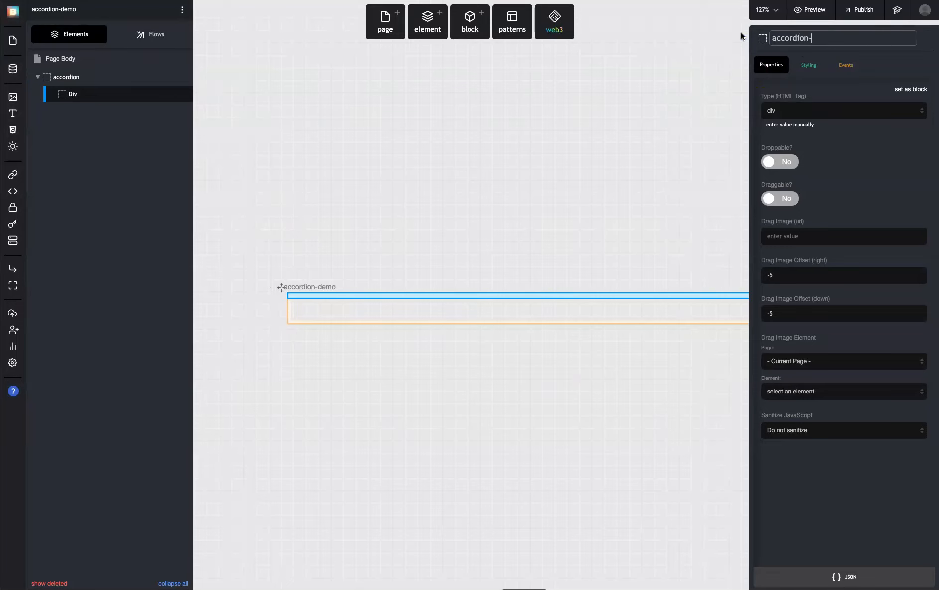
{"action": "type", "text": "-item"}
Add a Div named accordion__header to the accordion and nest it inside accordion--item
{"action": "left_click", "coordinate": [98, 77]}
{"action": "left_click", "coordinate": [216, 77]}
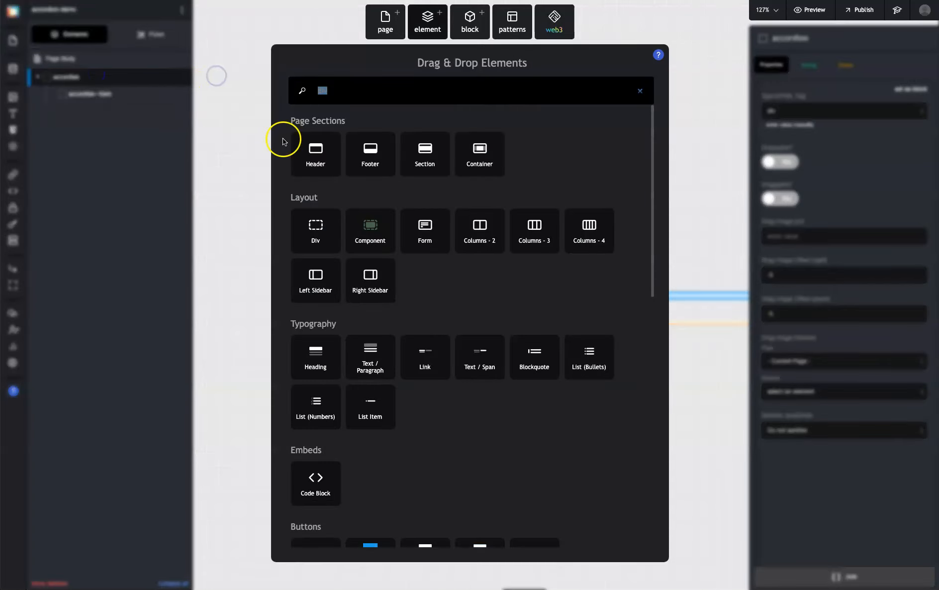
{"action": "left_click", "coordinate": [312, 227]}
{"action": "key", "text": "ctrl+a"}
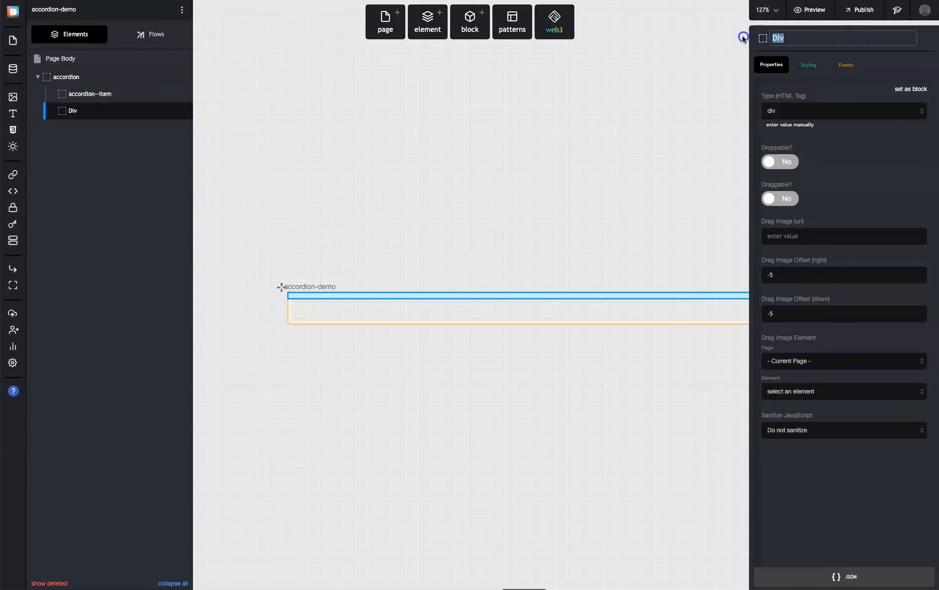
{"action": "key", "text": "BackSpace"}
{"action": "type", "text": "accordion__header"}
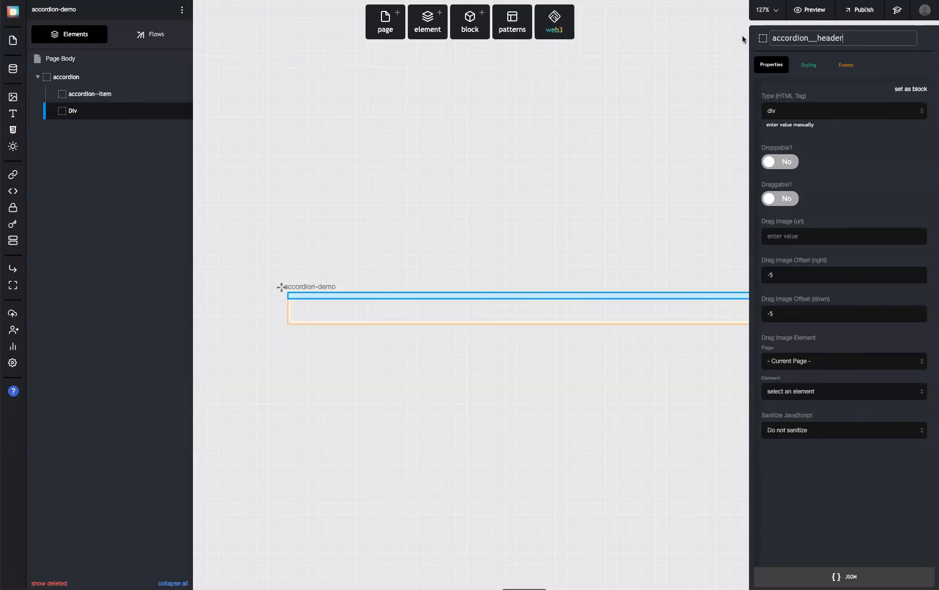
{"action": "left_click_drag", "start_coordinate": [107, 111], "coordinate": [103, 102]}
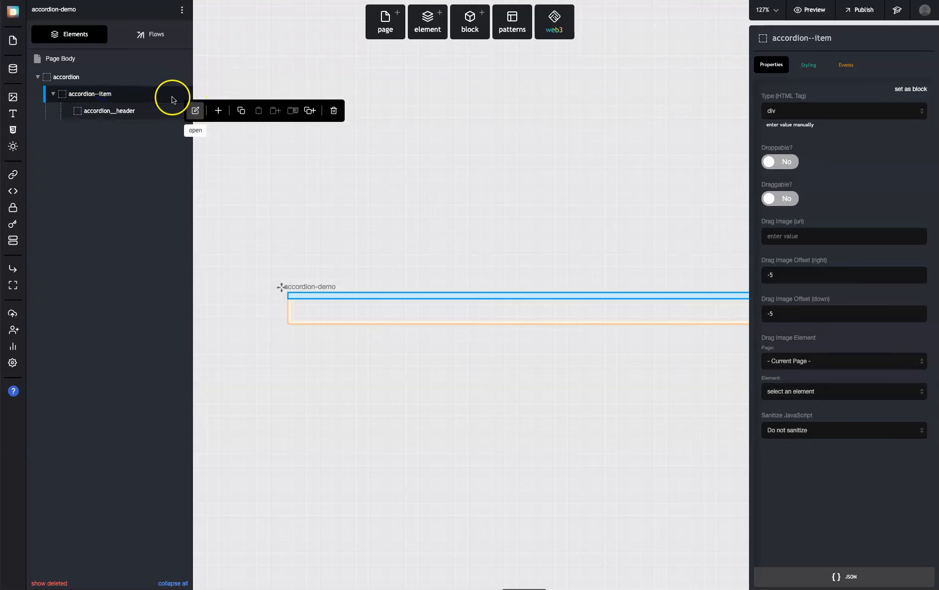
Add a Div inside accordion--item, beside the header, and name it accordion__title
{"action": "left_click", "coordinate": [218, 93]}
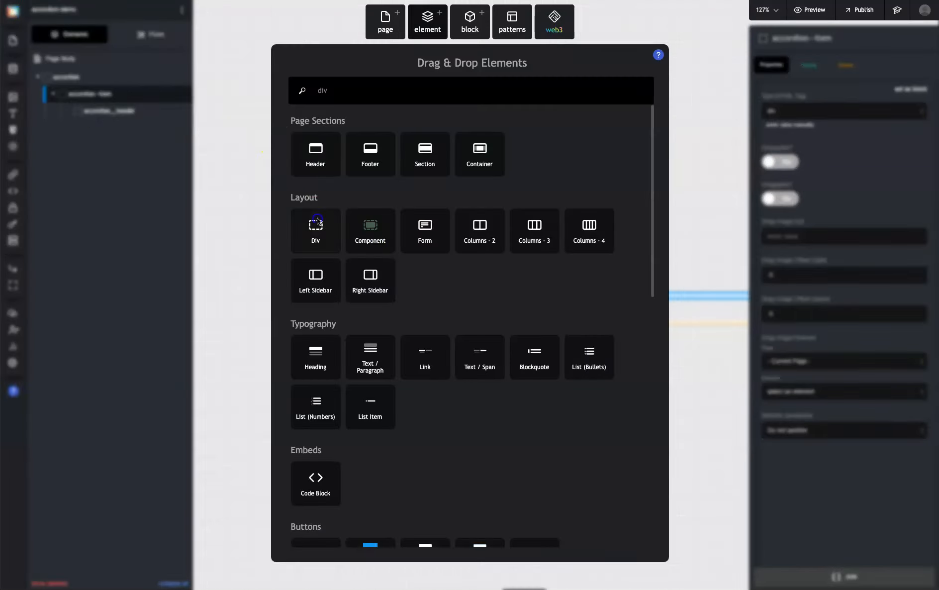
{"action": "left_click", "coordinate": [313, 225]}
{"action": "double_click", "coordinate": [791, 37]}
{"action": "type", "text": "accordion"}
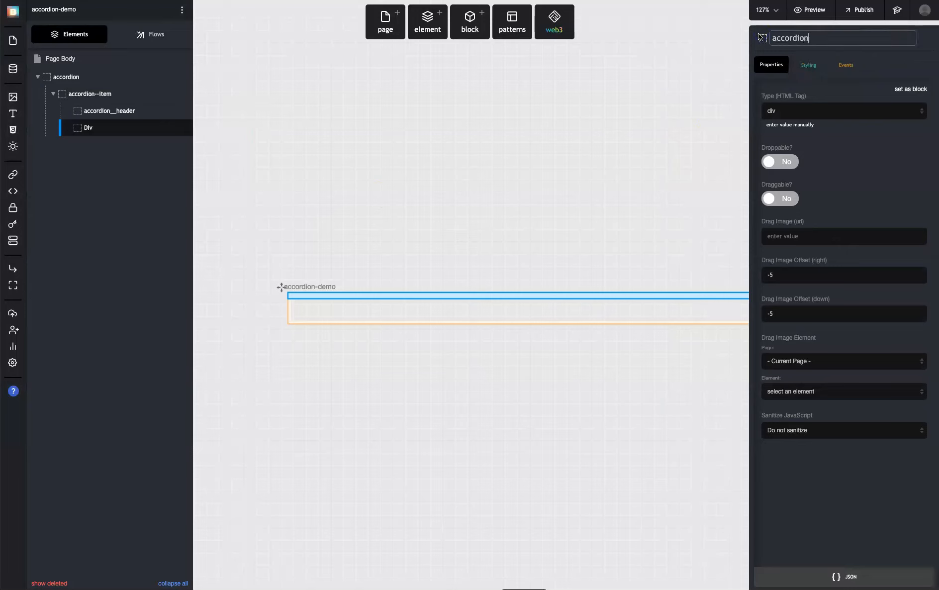
{"action": "type", "text": "__title"}
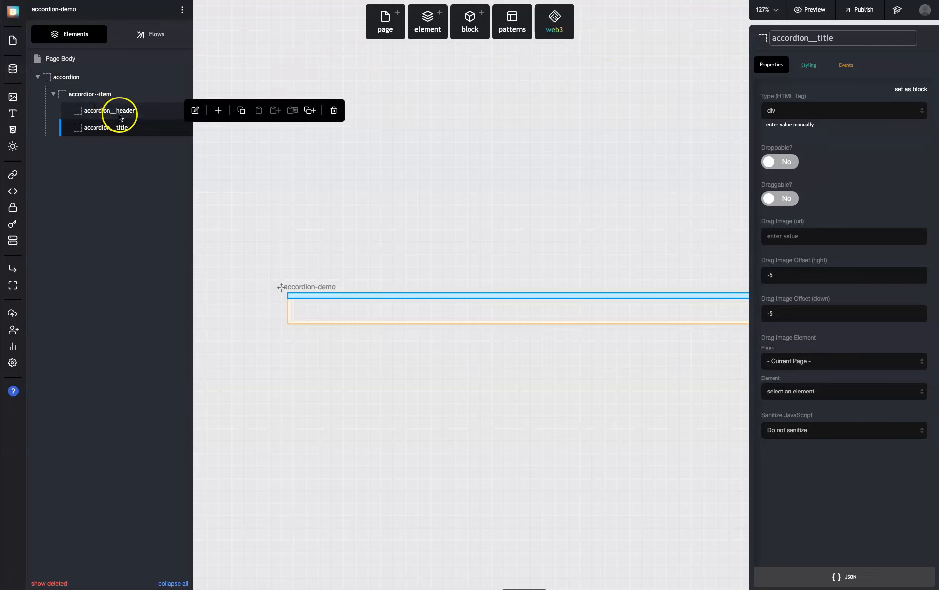
Add a Div named accordion__toggle inside accordion__header and move accordion__title into the header below it
{"action": "left_click", "coordinate": [153, 109]}
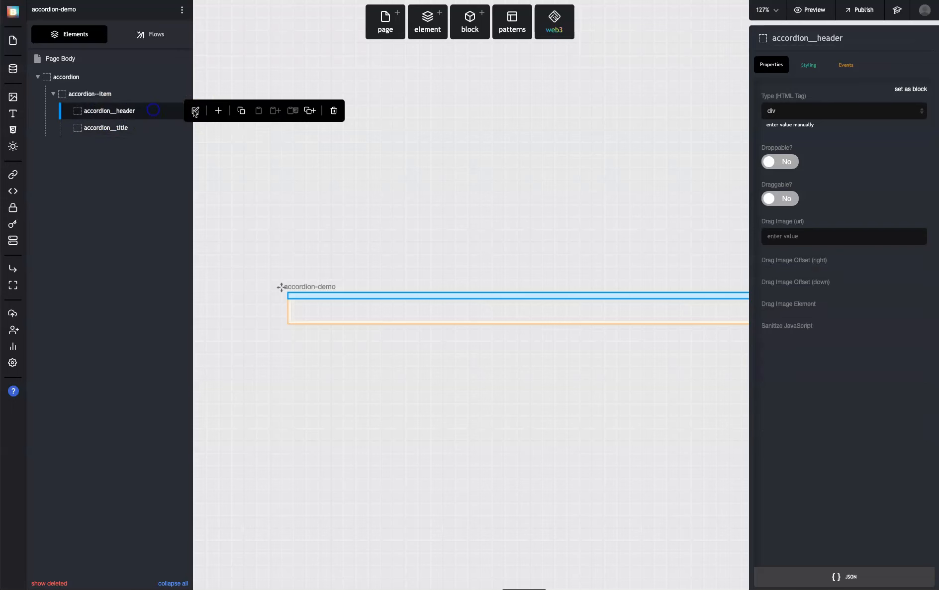
{"action": "left_click", "coordinate": [195, 111]}
{"action": "left_click", "coordinate": [329, 253]}
{"action": "left_click", "coordinate": [793, 38]}
{"action": "type", "text": "accordion__t"}
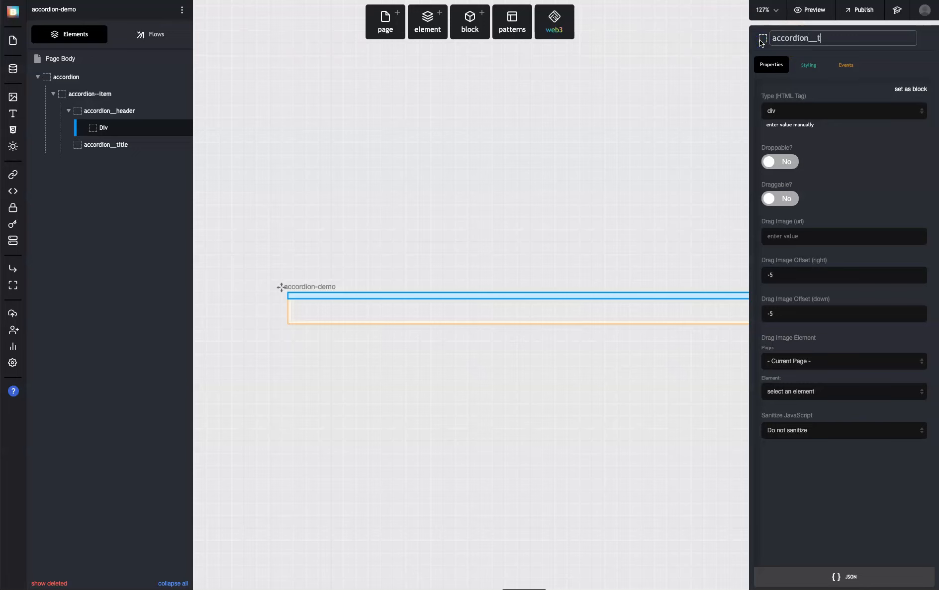
{"action": "type", "text": "oggle"}
{"action": "mouse_move", "coordinate": [130, 140]}
{"action": "left_mouse_down"}
{"action": "mouse_move", "coordinate": [126, 121]}
{"action": "mouse_move", "coordinate": [127, 129]}
{"action": "left_mouse_up"}
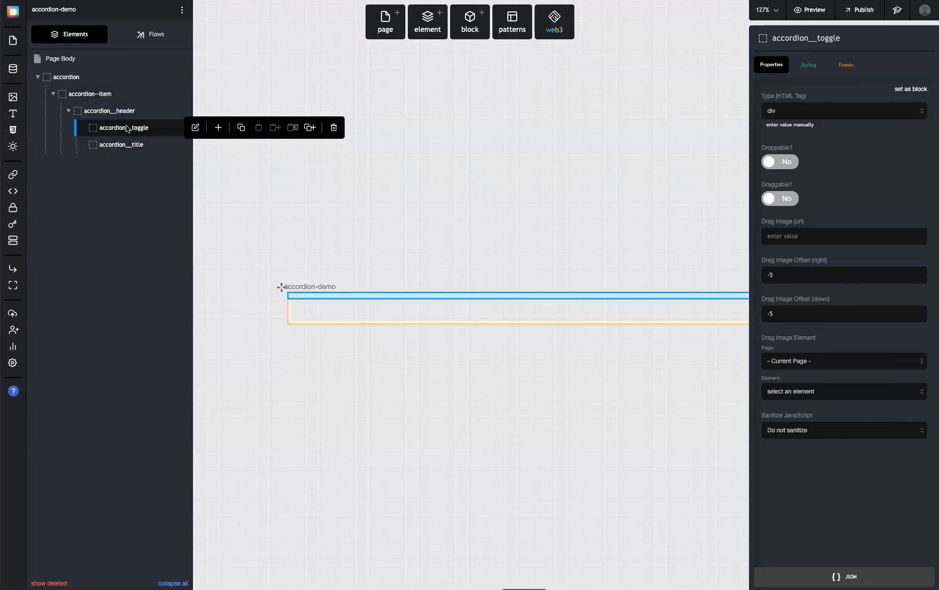
Examine how the item, header, toggle and title elements are nested within the accordion
{"action": "left_click", "coordinate": [114, 115]}
{"action": "left_click", "coordinate": [95, 116]}
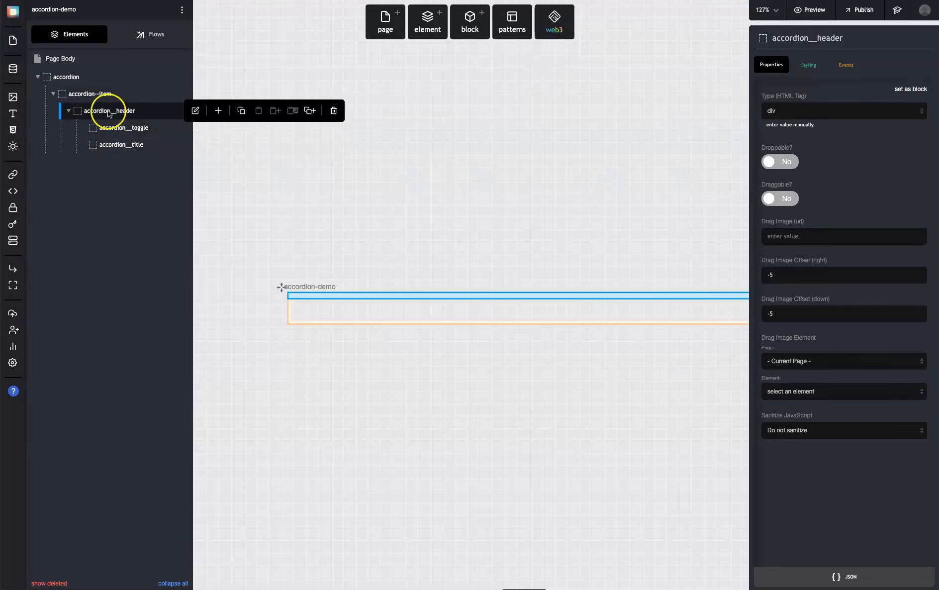
{"action": "left_click", "coordinate": [68, 79]}
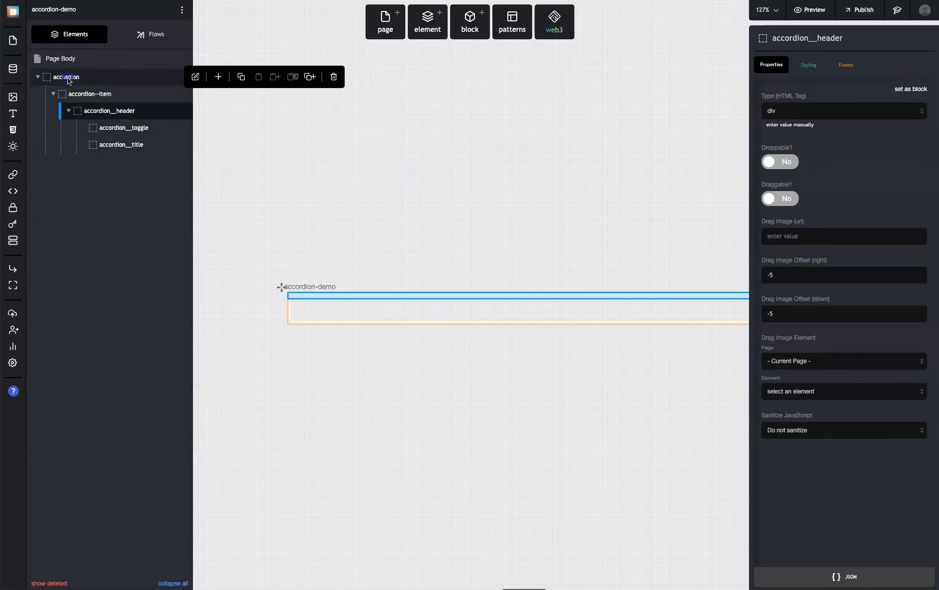
{"action": "left_click", "coordinate": [87, 94]}
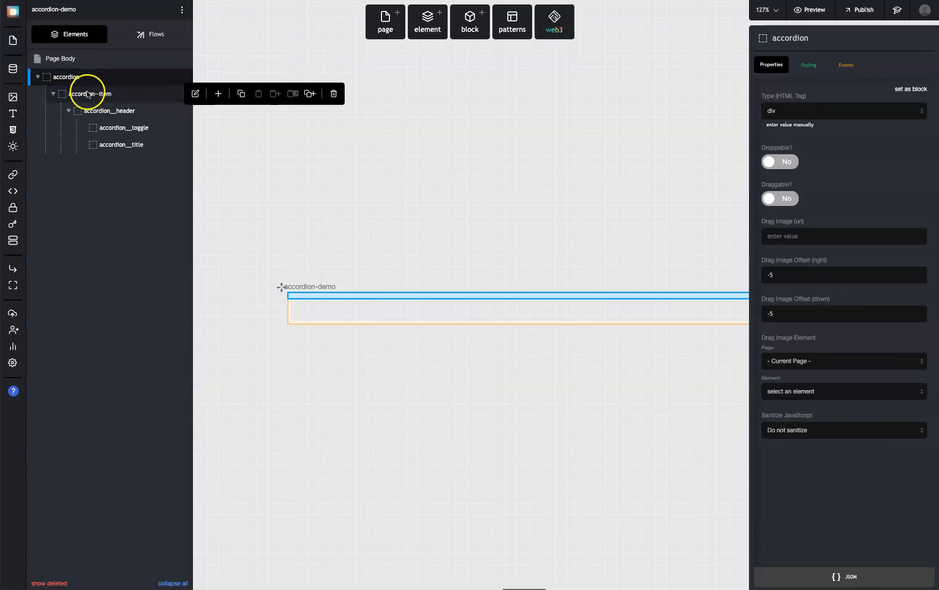
{"action": "left_click", "coordinate": [107, 109]}
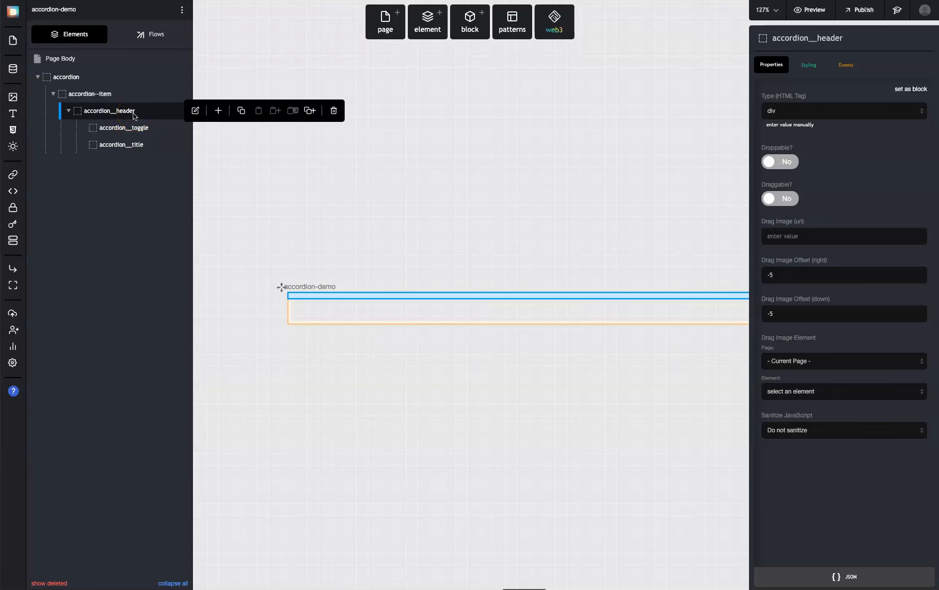
{"action": "left_click", "coordinate": [136, 127]}
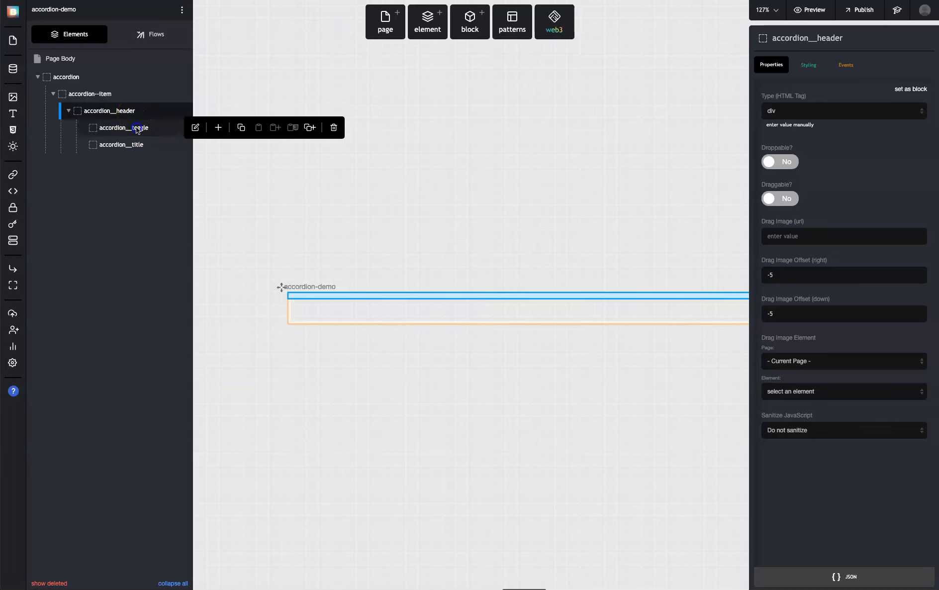
{"action": "left_click", "coordinate": [134, 146]}
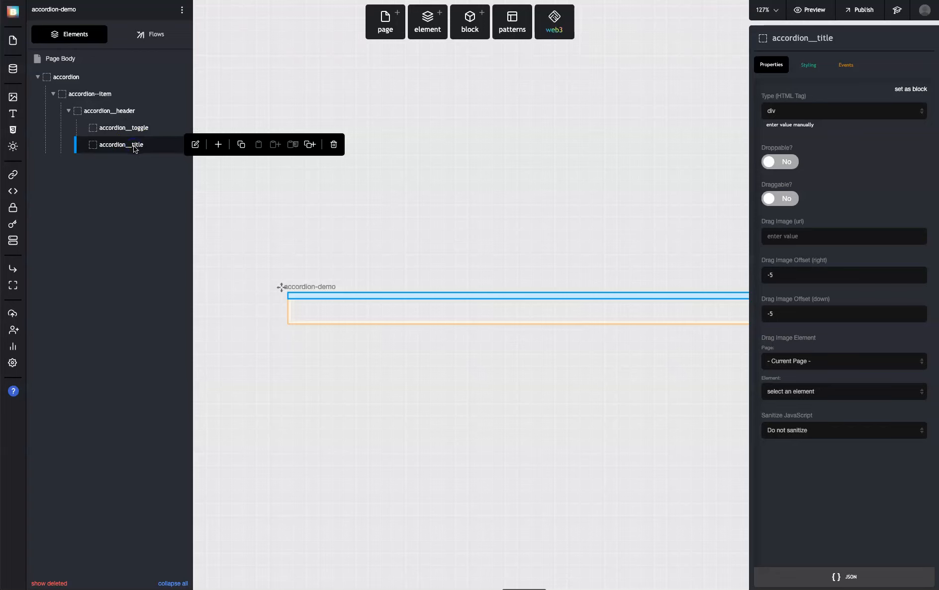
{"action": "left_click", "coordinate": [69, 111]}
{"action": "left_click", "coordinate": [61, 97]}
Add a Div directly inside the accordion element, after accordion--item, and name it accordion__content
{"action": "left_click", "coordinate": [65, 77]}
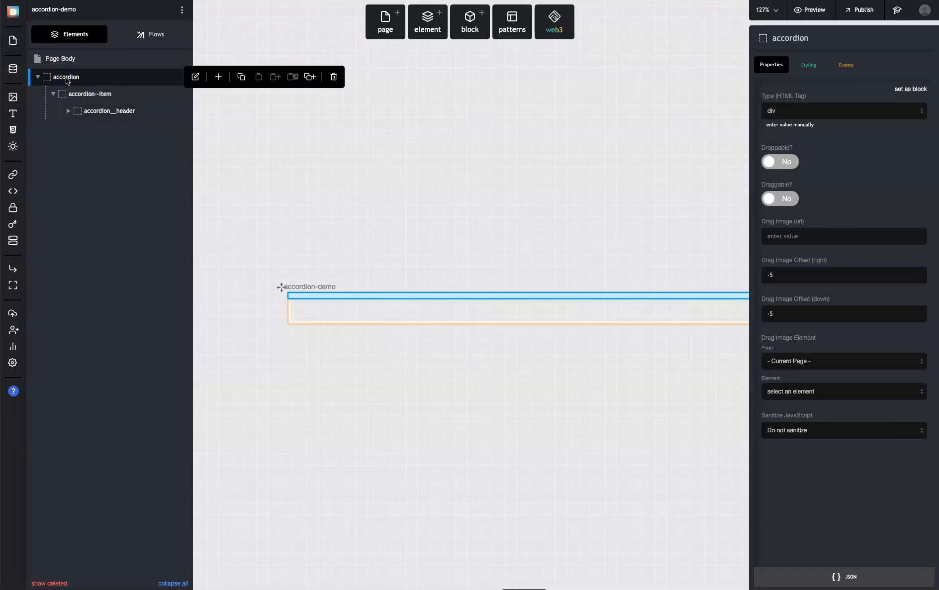
{"action": "left_click", "coordinate": [219, 77]}
{"action": "left_click", "coordinate": [315, 227]}
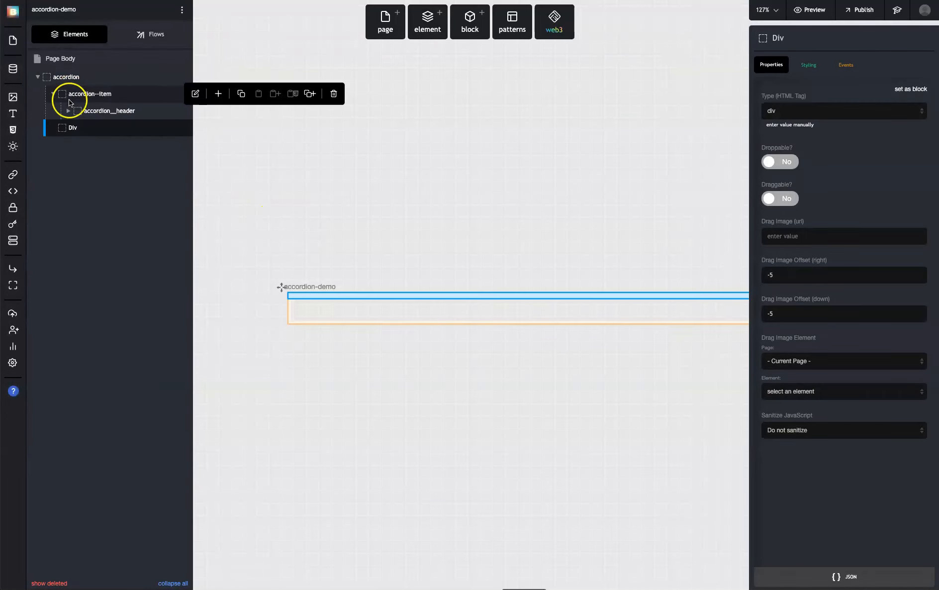
{"action": "left_click", "coordinate": [777, 39]}
{"action": "key", "text": "BackSpace"}
{"action": "type", "text": "accordion__cone"}
{"action": "key", "text": "BackSpace"}
{"action": "type", "text": "tent"}
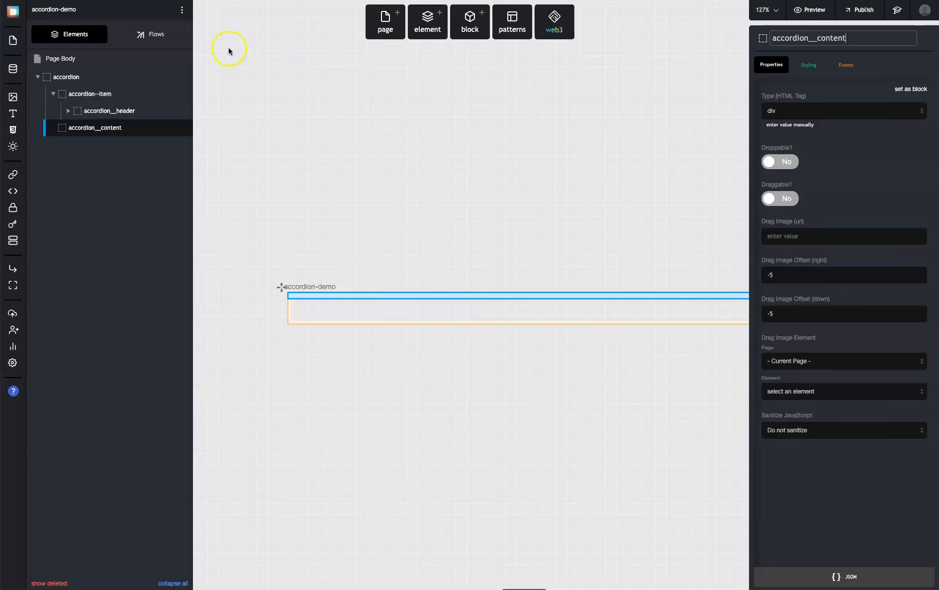
Review the whole accordion hierarchy, from the outer element through item, header, toggle and title to accordion__content
{"action": "left_click", "coordinate": [52, 94]}
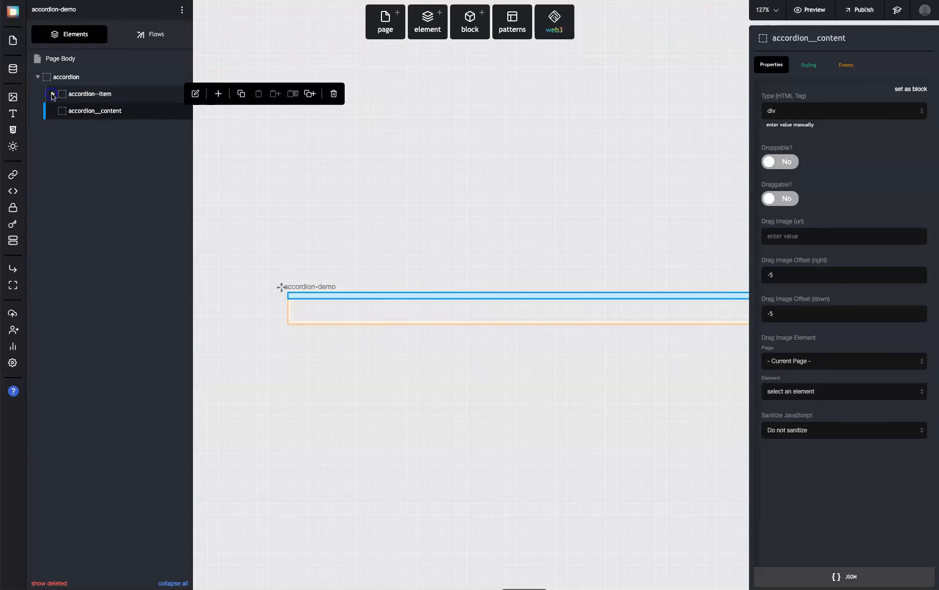
{"action": "left_click", "coordinate": [92, 94]}
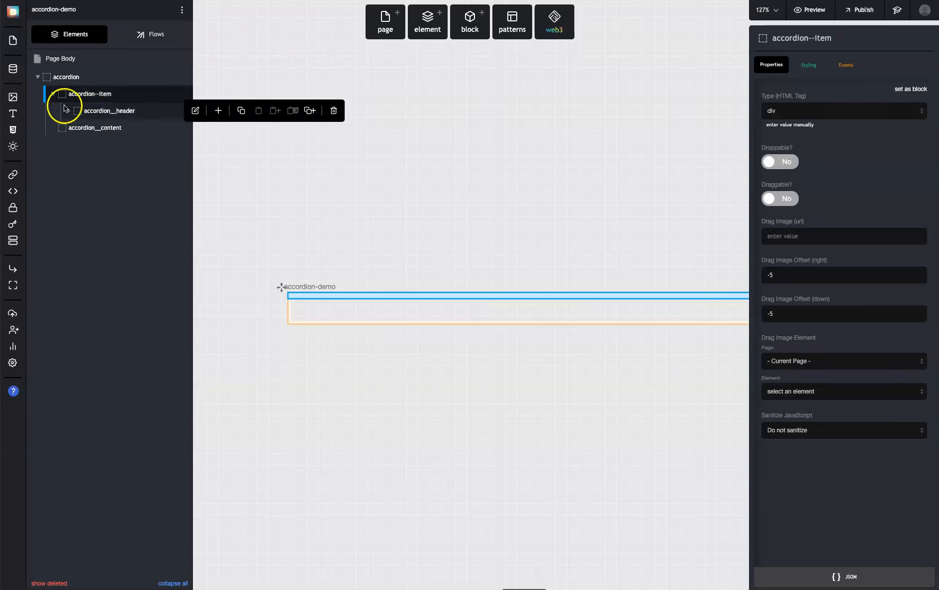
{"action": "left_click", "coordinate": [67, 110]}
{"action": "left_click", "coordinate": [68, 77]}
{"action": "left_click", "coordinate": [81, 95]}
{"action": "left_click", "coordinate": [107, 111]}
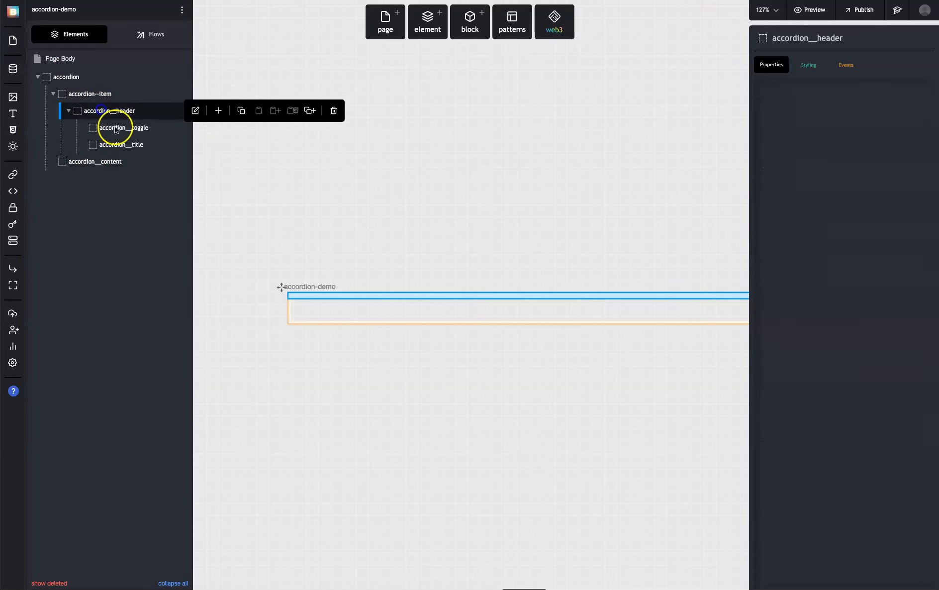
{"action": "left_click", "coordinate": [136, 130]}
{"action": "left_click", "coordinate": [136, 144]}
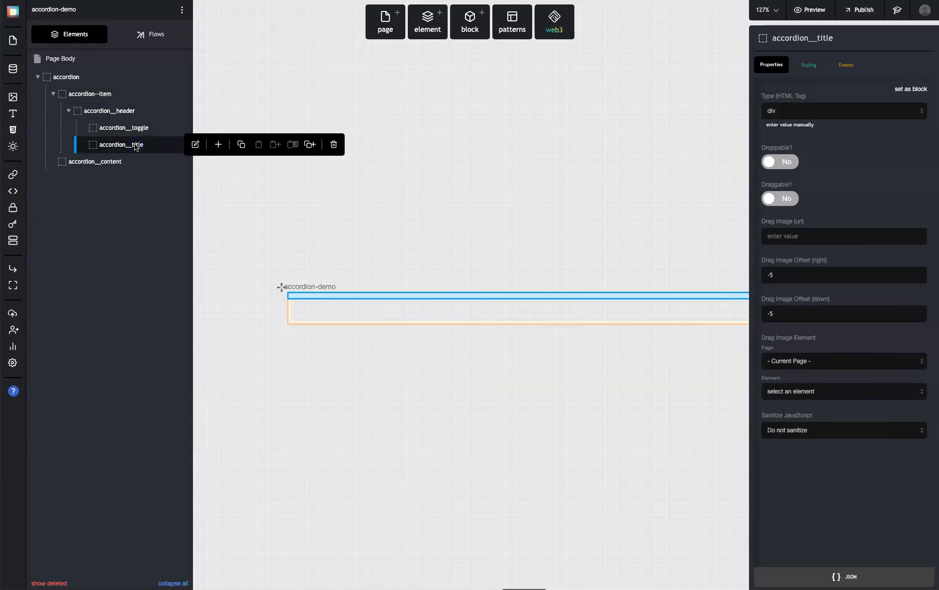
{"action": "left_click", "coordinate": [123, 162]}
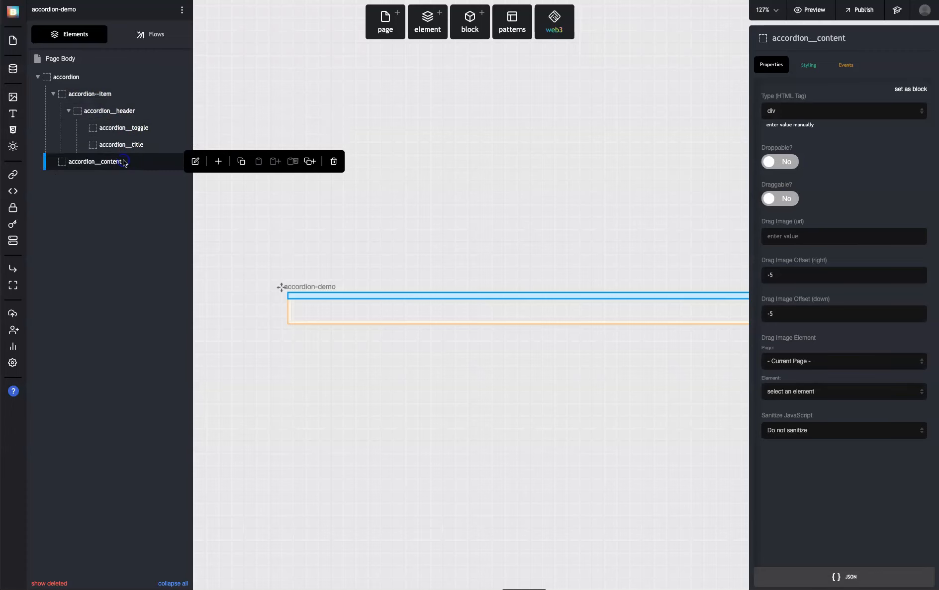
{"action": "left_click", "coordinate": [68, 110]}
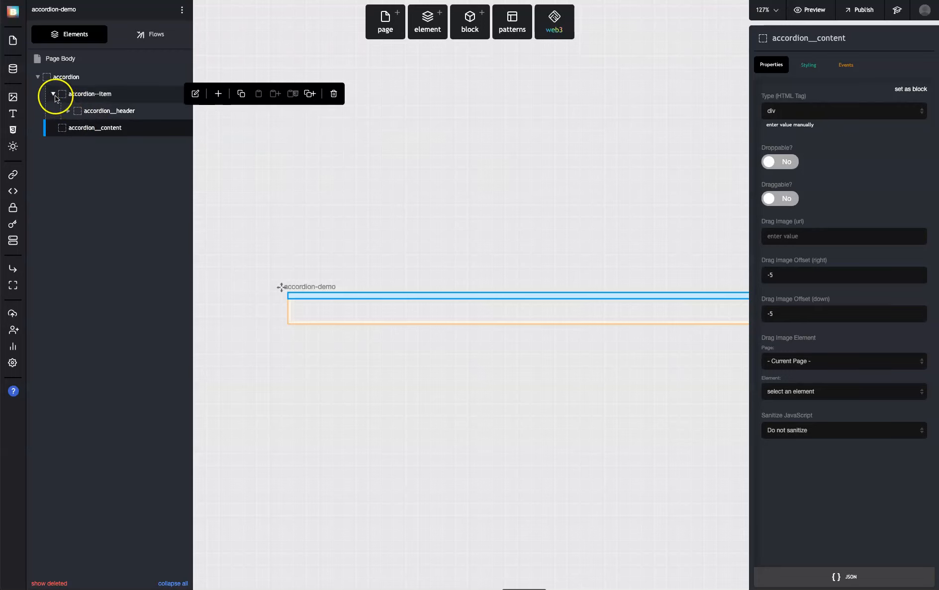
Create a new primary style class named accordion for the outer accordion element
{"action": "left_click", "coordinate": [52, 94]}
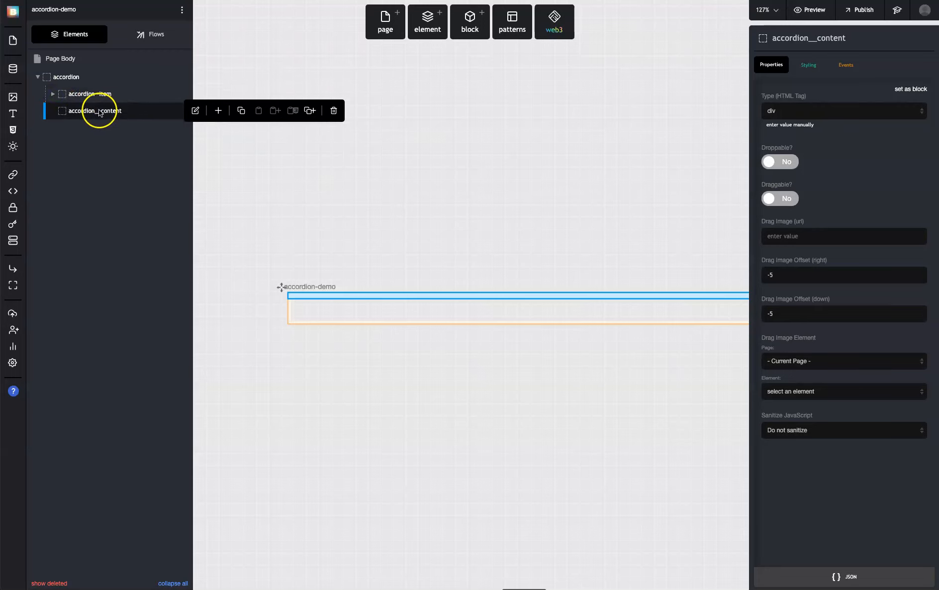
{"action": "left_click", "coordinate": [68, 83]}
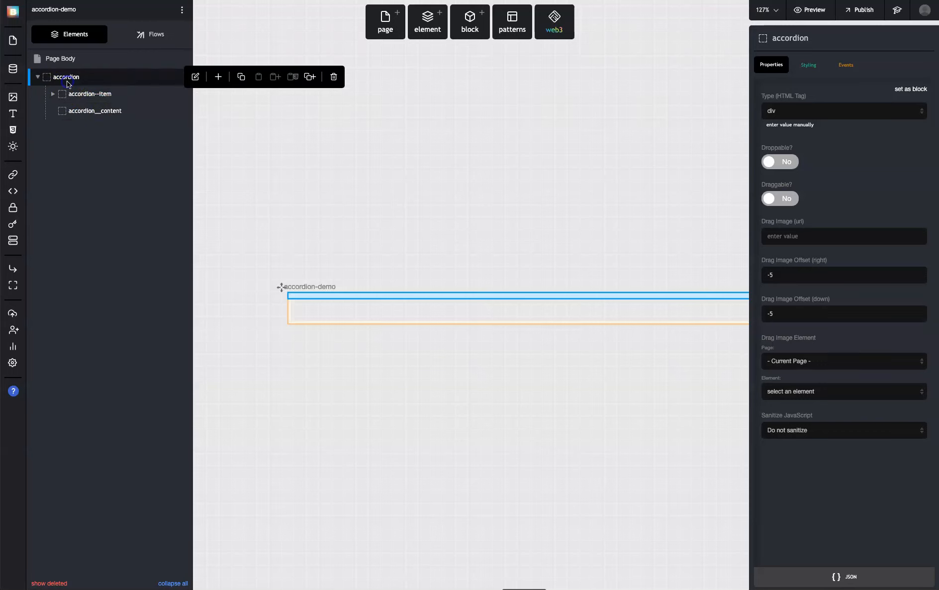
{"action": "left_click", "coordinate": [810, 66]}
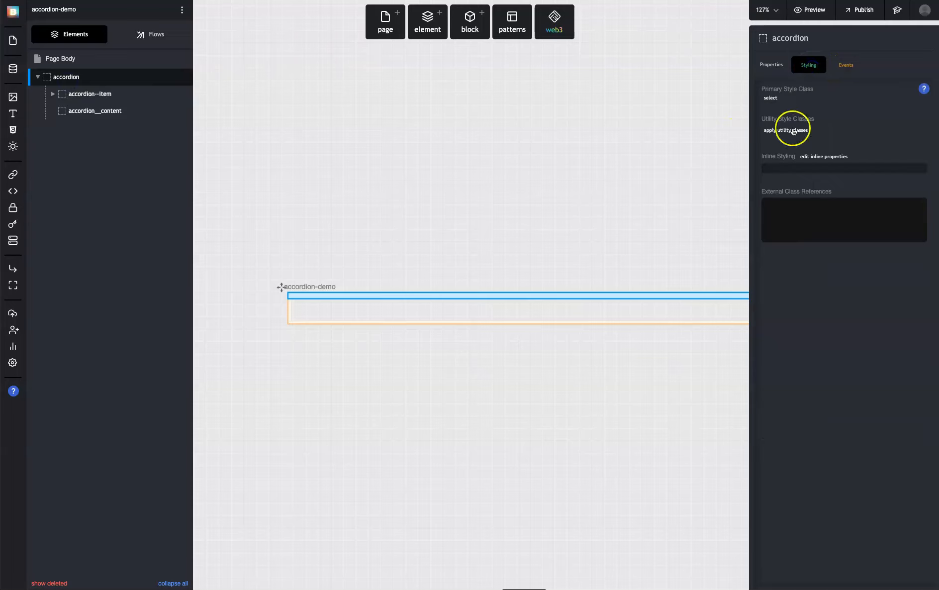
{"action": "left_click", "coordinate": [770, 99]}
{"action": "left_click", "coordinate": [799, 233]}
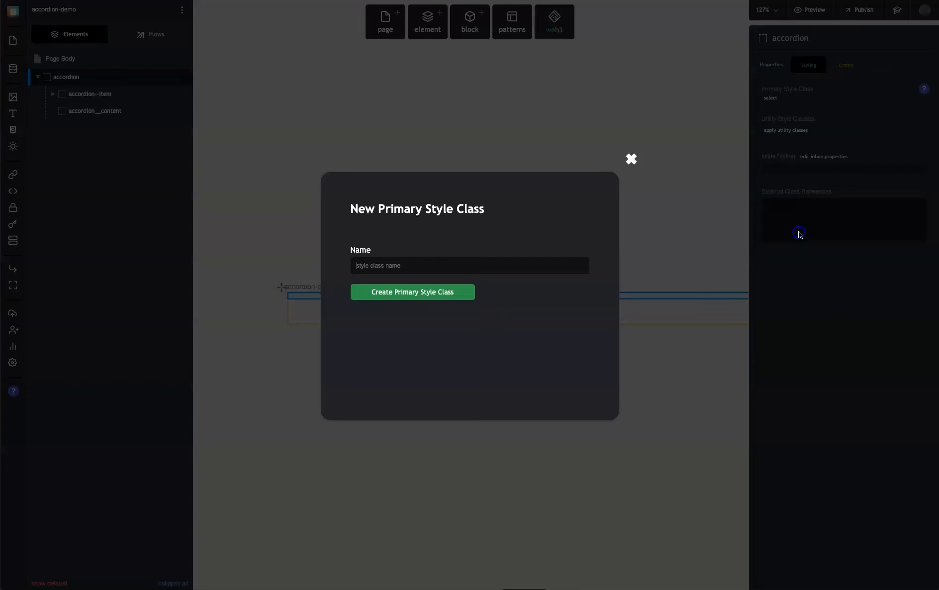
{"action": "type", "text": "accordion"}
{"action": "key", "text": "Return"}
Give the accordion class the CSS border: 1px solid #d1d5db, border-bottom-color: transparent and border-radius: 4px, and save it
{"action": "left_click", "coordinate": [781, 106]}
{"action": "left_click", "coordinate": [892, 564]}
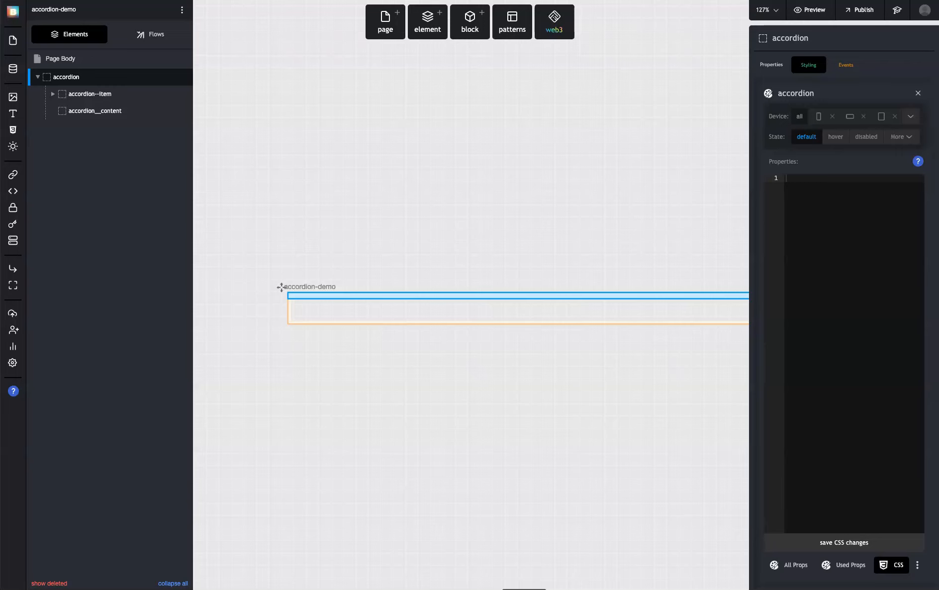
{"action": "left_click", "coordinate": [854, 238]}
{"action": "type", "text": "border: 1px solid #d1d5db;"}
{"action": "left_click", "coordinate": [879, 235]}
{"action": "type", "text": "border-bottom-color: transparent;"}
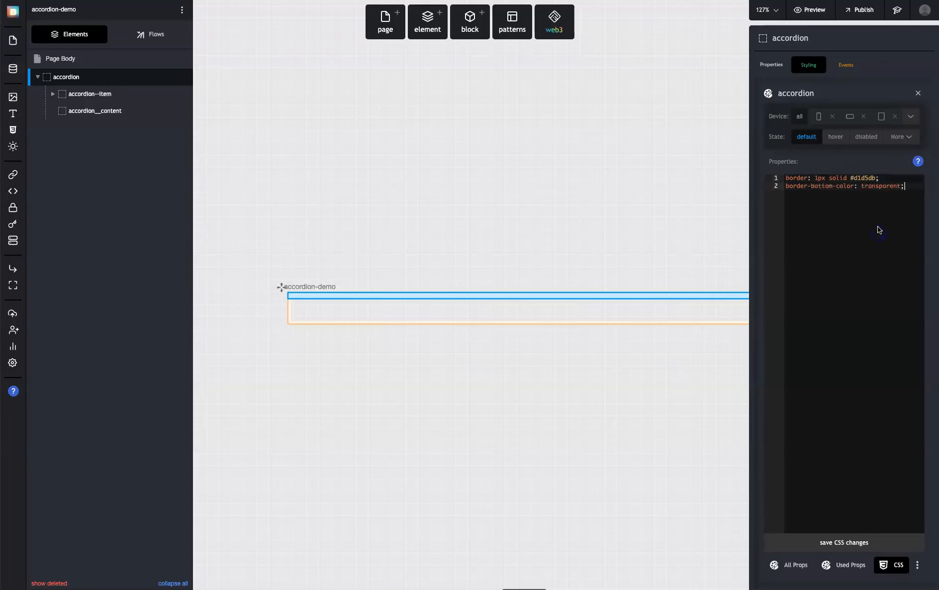
{"action": "left_click", "coordinate": [877, 232]}
{"action": "left_click", "coordinate": [862, 208]}
{"action": "type", "text": "border-radius: 4px;"}
{"action": "left_click", "coordinate": [853, 541]}
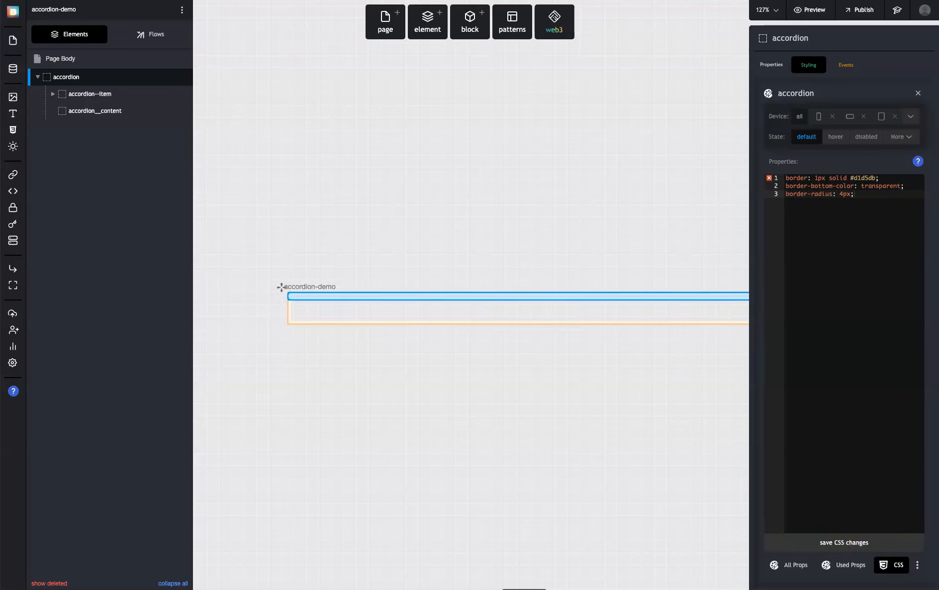
{"action": "left_click", "coordinate": [915, 102]}
Create a new primary style class named accordion__item for the accordion--item element
{"action": "mouse_move", "coordinate": [36, 92]}
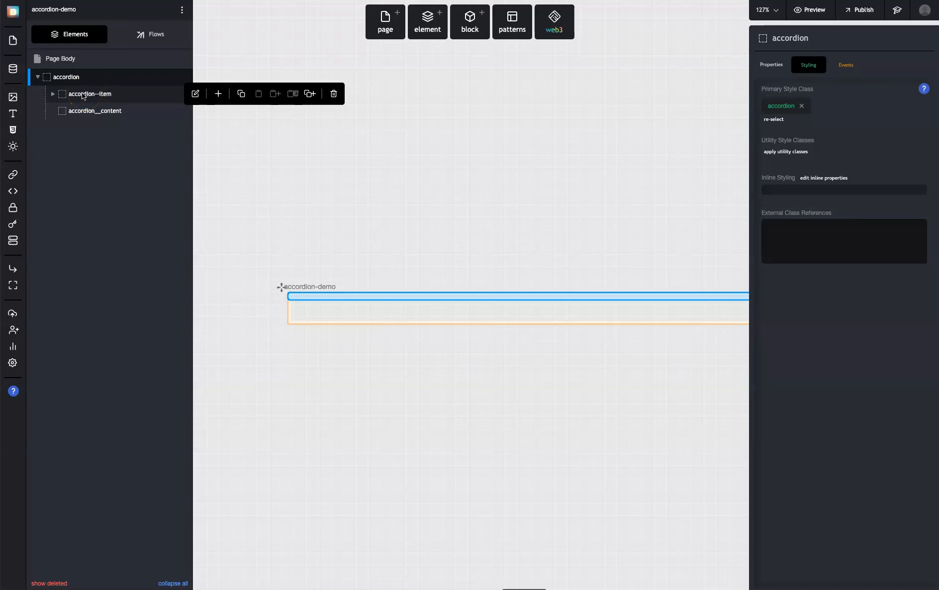
{"action": "left_click", "coordinate": [66, 95]}
{"action": "left_click", "coordinate": [772, 98]}
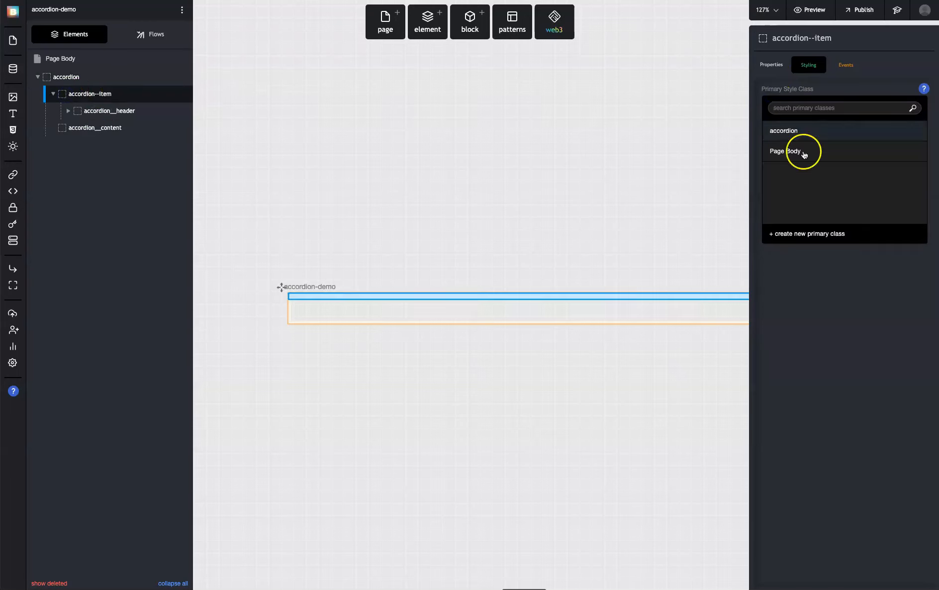
{"action": "left_click", "coordinate": [812, 233]}
{"action": "type", "text": "accordion"}
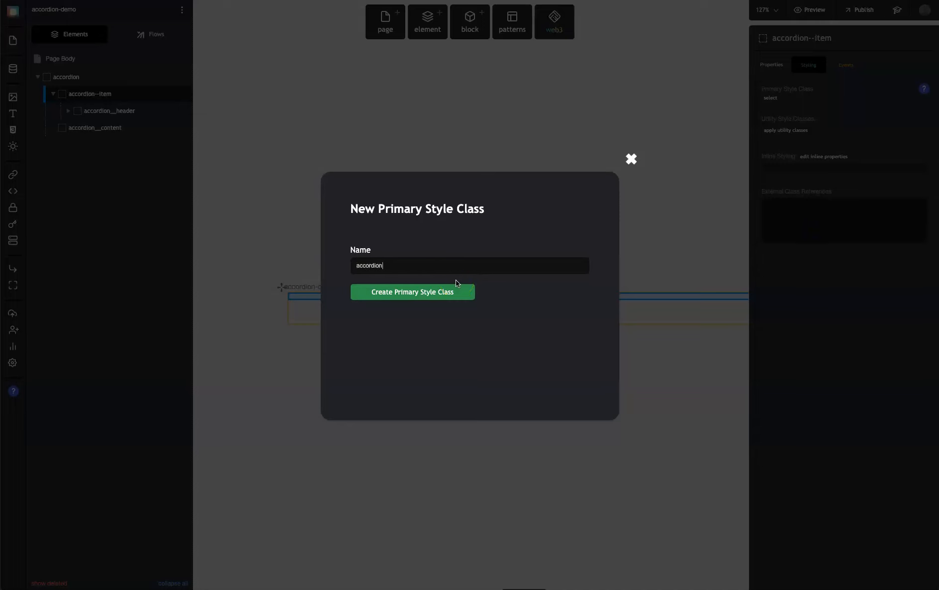
{"action": "type", "text": "__item"}
{"action": "key", "text": "Return"}
Set the accordion__item class's CSS to border-bottom: 1px solid #d1d5db, save it and check the resulting property
{"action": "left_click", "coordinate": [560, 165]}
{"action": "left_click", "coordinate": [775, 108]}
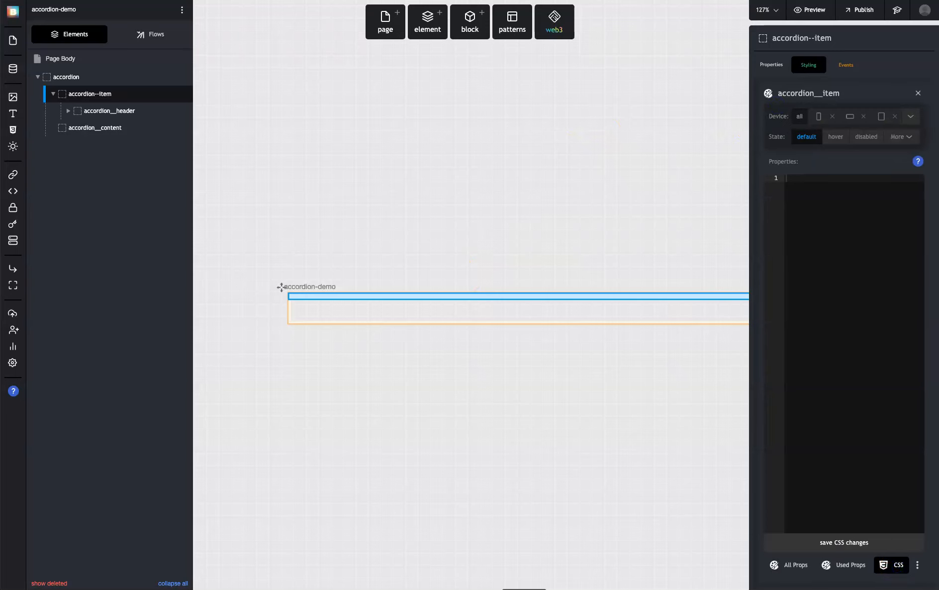
{"action": "left_click", "coordinate": [810, 232]}
{"action": "type", "text": "border-bottom: 1px solid #d1d5db;"}
{"action": "left_click", "coordinate": [843, 253]}
{"action": "left_click", "coordinate": [876, 500]}
{"action": "left_click", "coordinate": [850, 537]}
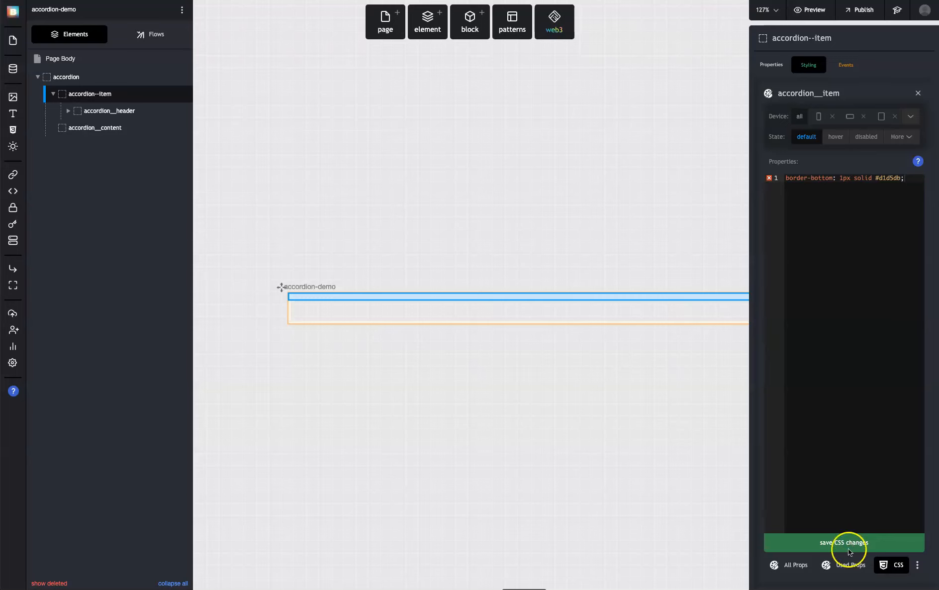
{"action": "left_click", "coordinate": [859, 566]}
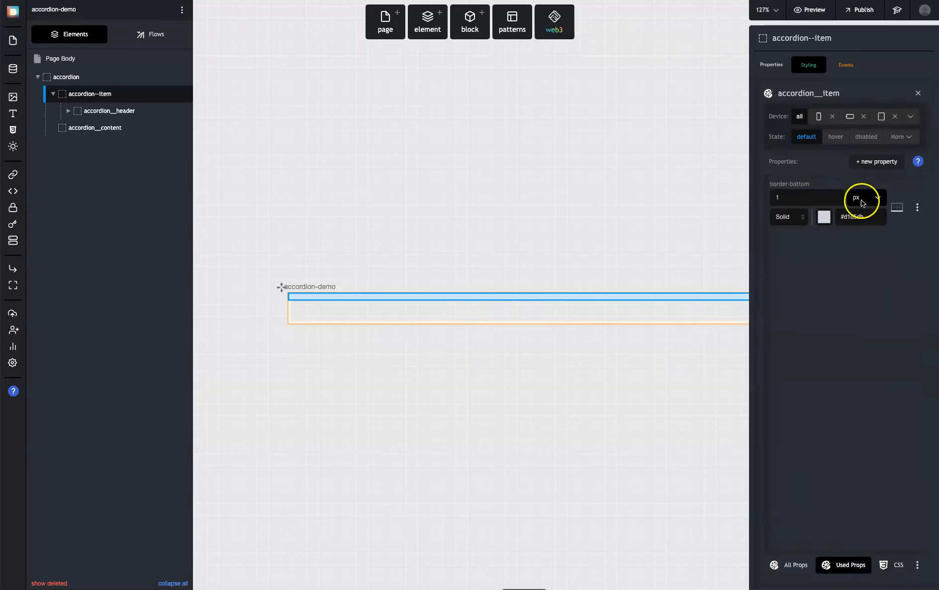
{"action": "left_click", "coordinate": [919, 93]}
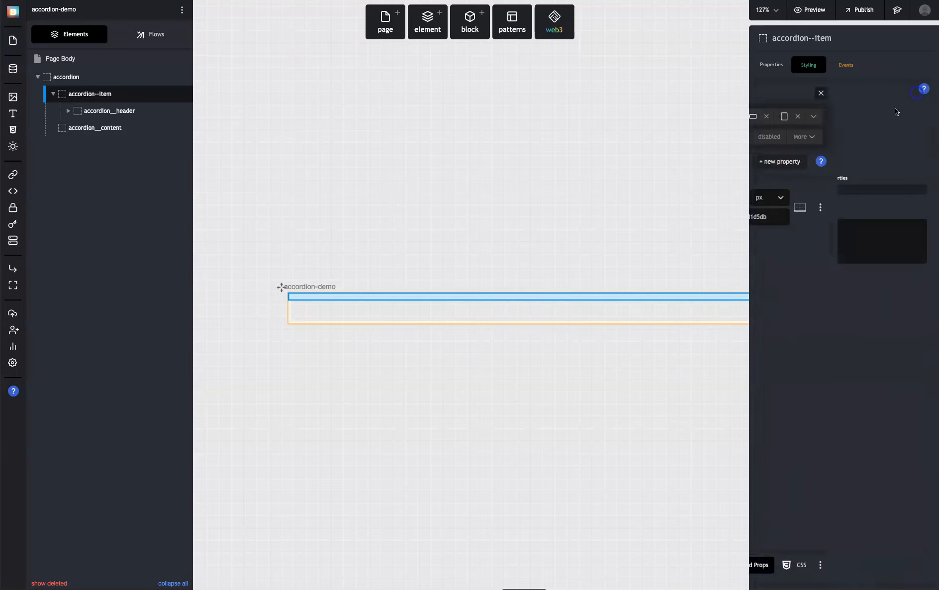
Create a new primary style class named accordion__header for the accordion__header element
{"action": "left_click", "coordinate": [115, 114]}
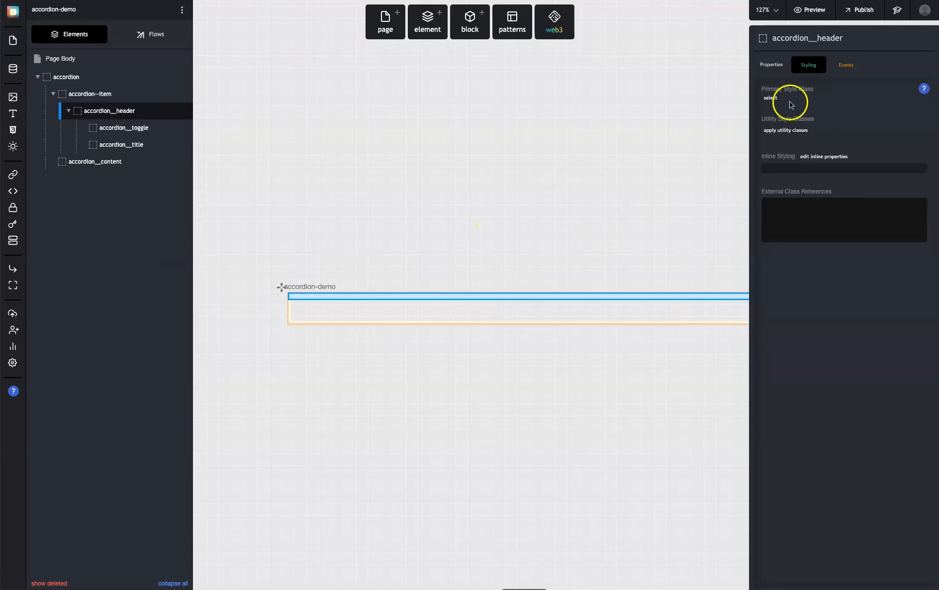
{"action": "left_click", "coordinate": [771, 97]}
{"action": "left_click", "coordinate": [802, 232]}
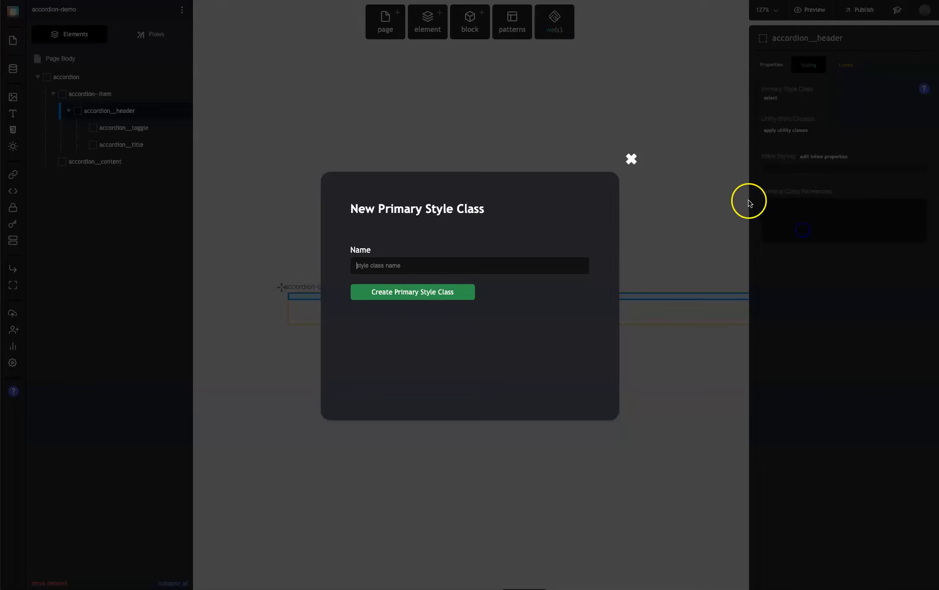
{"action": "type", "text": "accordion__header"}
{"action": "key", "text": "Return"}
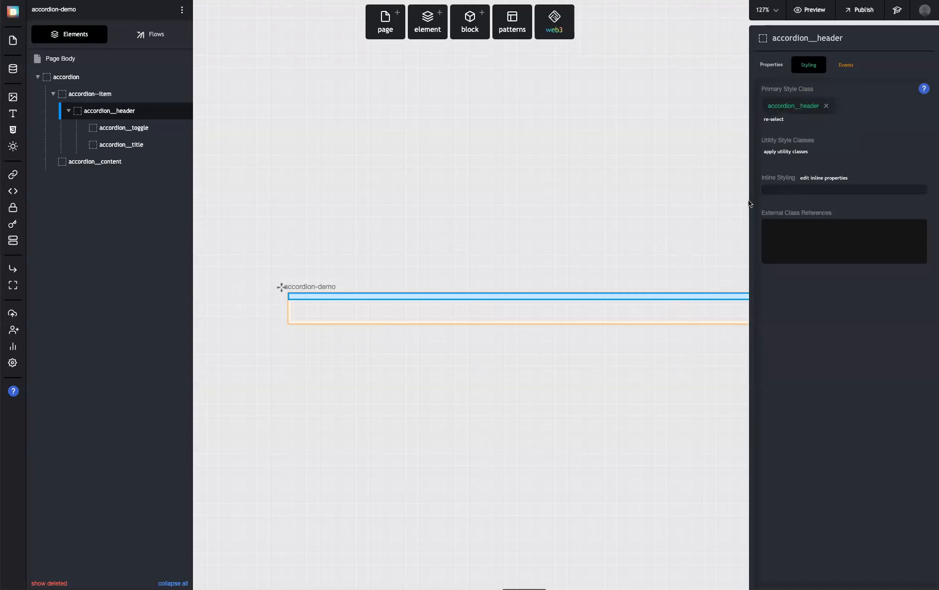
Enter the CSS align-items: center, display: flex and cursor: pointer for the accordion__header class
{"action": "left_click", "coordinate": [796, 103]}
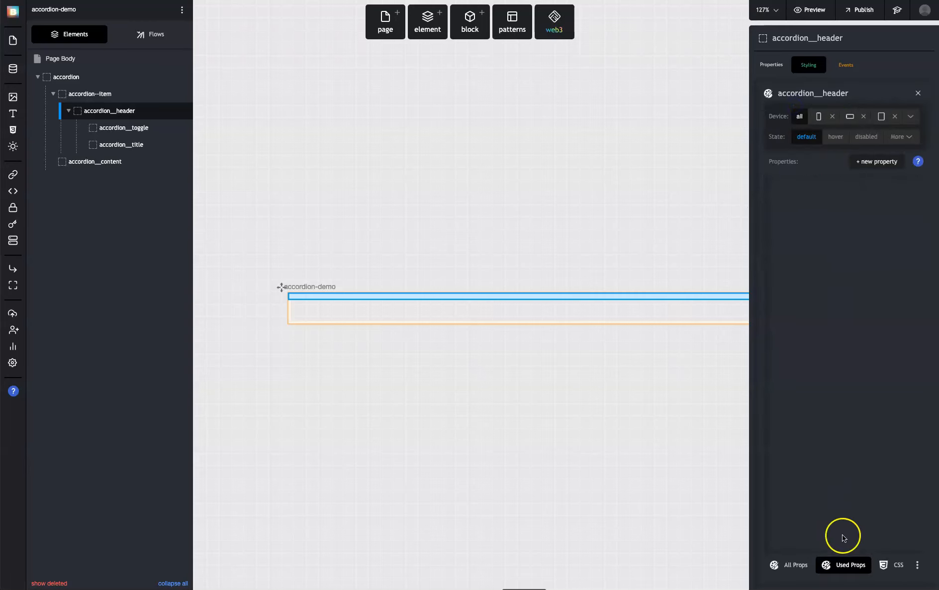
{"action": "left_click", "coordinate": [896, 566]}
{"action": "type", "text": "align-items: center;"}
{"action": "left_click", "coordinate": [849, 393]}
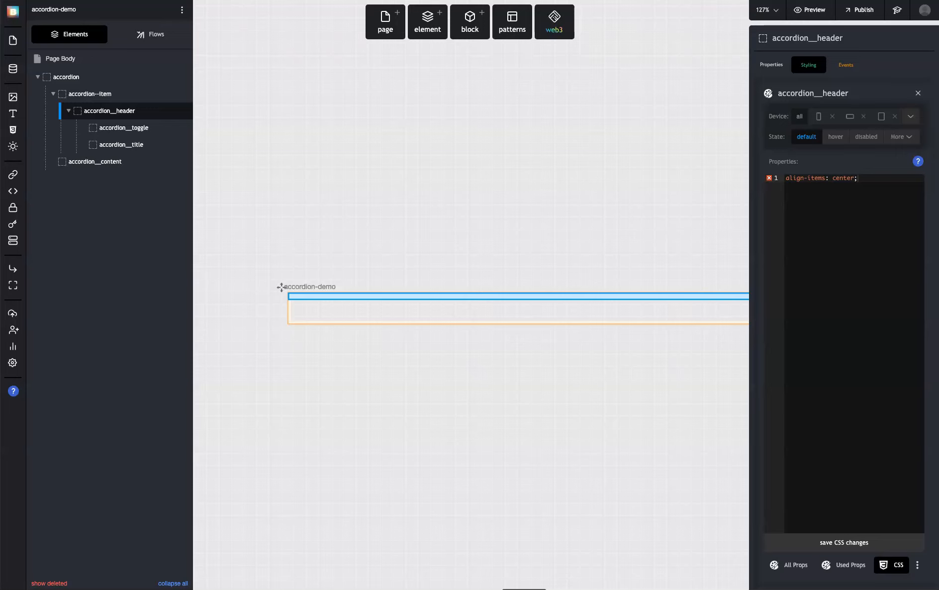
{"action": "left_click", "coordinate": [907, 213]}
{"action": "key", "text": "Return"}
{"action": "type", "text": "display: flex;"}
{"action": "left_click", "coordinate": [578, 204]}
{"action": "left_click", "coordinate": [796, 221]}
{"action": "key", "text": "Return"}
{"action": "type", "text": "cursor: pointer;"}
{"action": "left_click", "coordinate": [817, 226]}
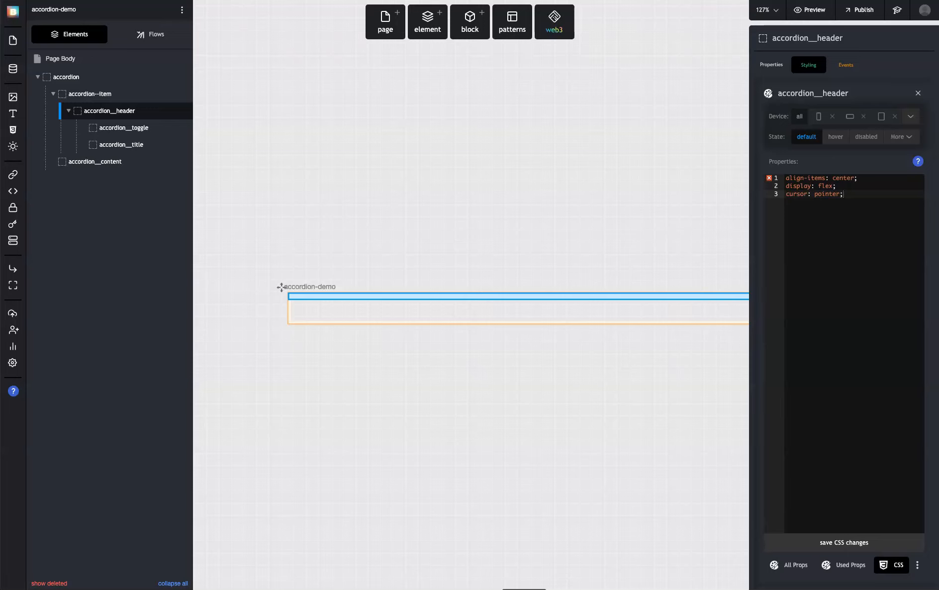
Add padding: 16px to the accordion__header class and save its CSS changes
{"action": "left_click", "coordinate": [848, 320]}
{"action": "key", "text": "Return"}
{"action": "type", "text": "padding: 16px;"}
{"action": "left_click", "coordinate": [863, 304]}
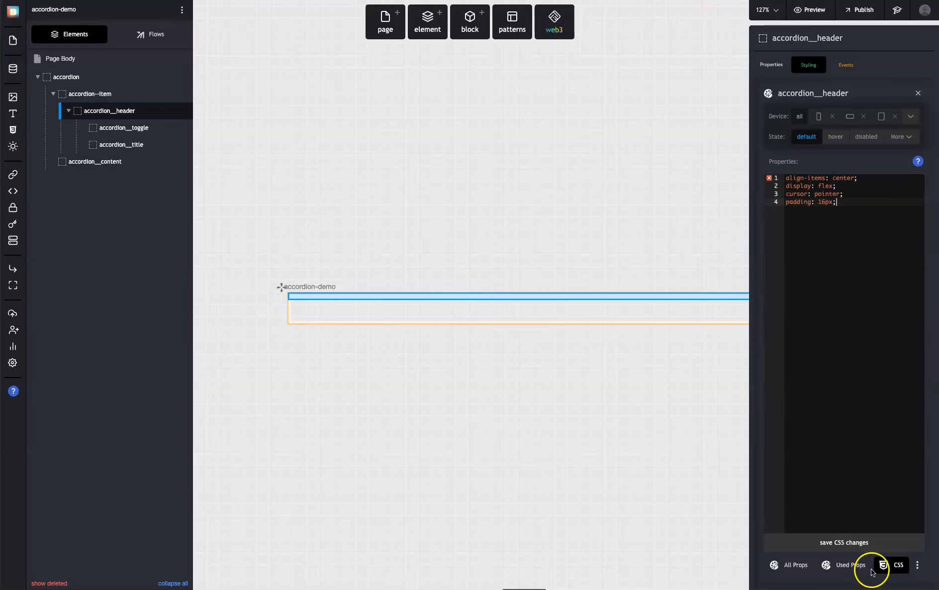
{"action": "left_click", "coordinate": [856, 543]}
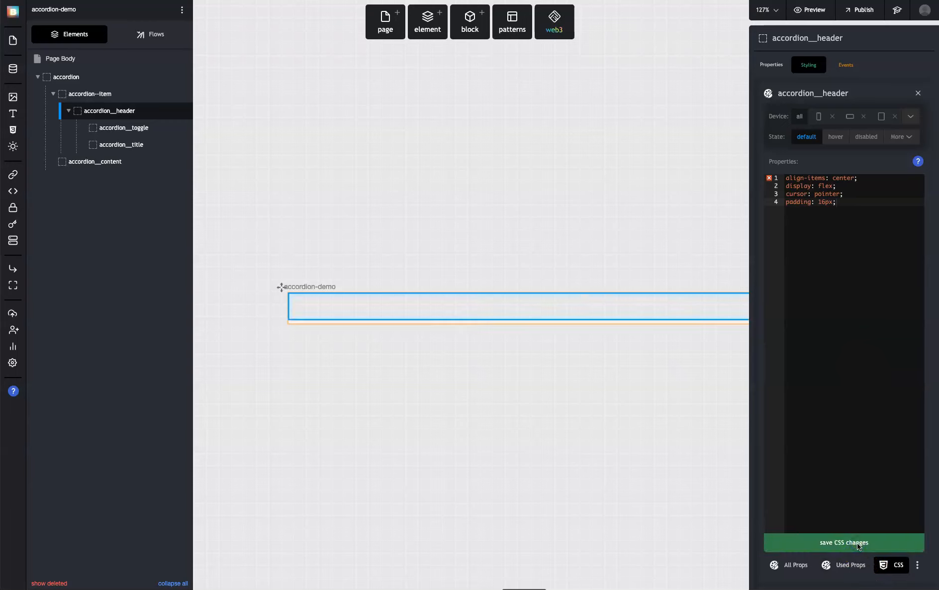
{"action": "left_click", "coordinate": [918, 93]}
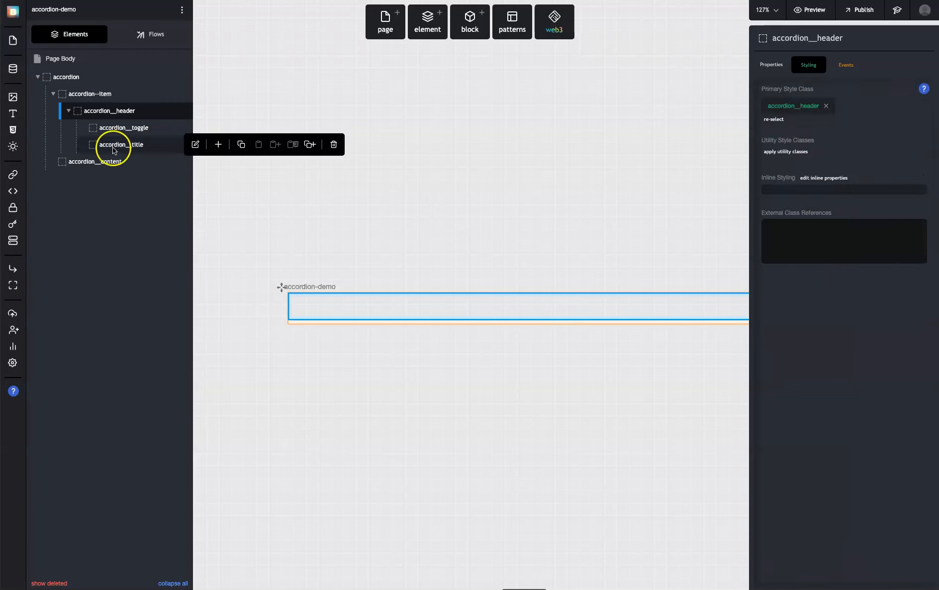
Create a new primary style class named accordion__toggle for the accordion__toggle element
{"action": "left_click", "coordinate": [123, 131]}
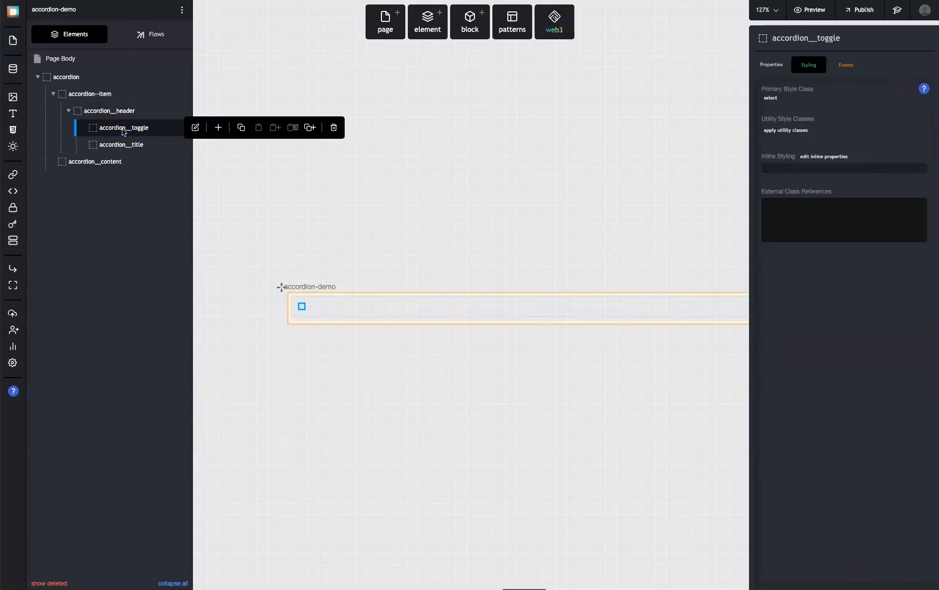
{"action": "left_click", "coordinate": [774, 96]}
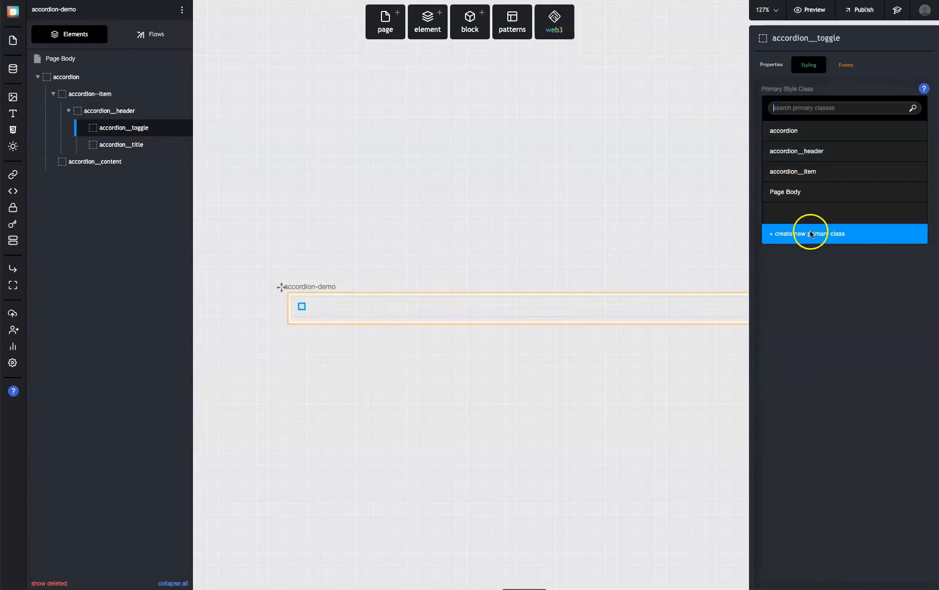
{"action": "left_click", "coordinate": [811, 234]}
{"action": "type", "text": "accordion__toggle"}
{"action": "key", "text": "Return"}
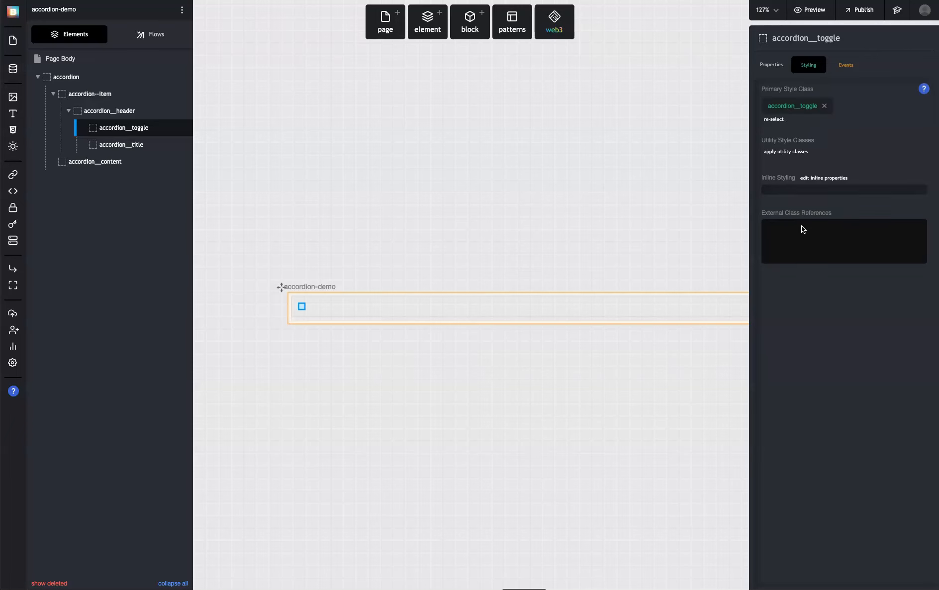
Set the accordion__toggle class's CSS to margin-right: 12px and save it
{"action": "left_click", "coordinate": [791, 108]}
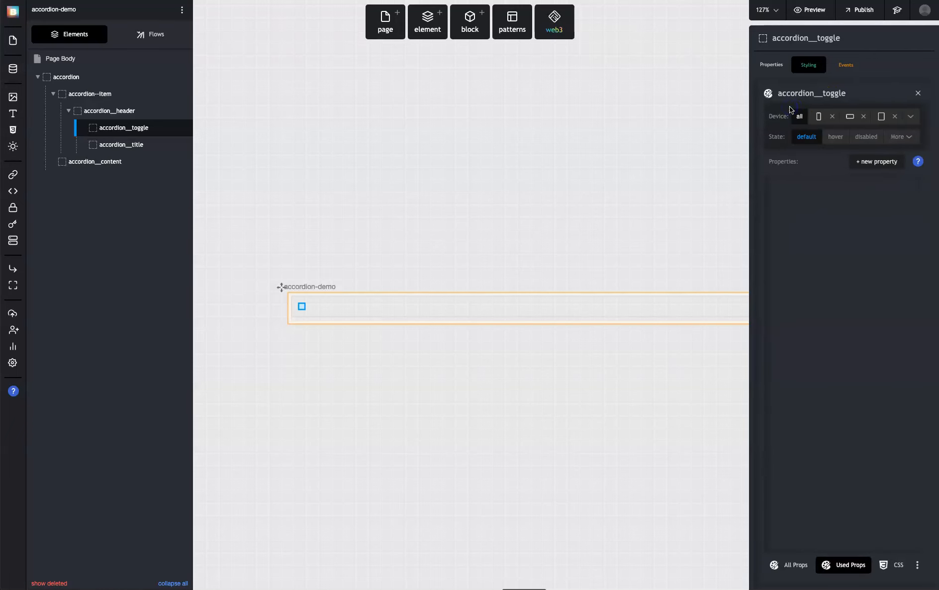
{"action": "left_click", "coordinate": [893, 568]}
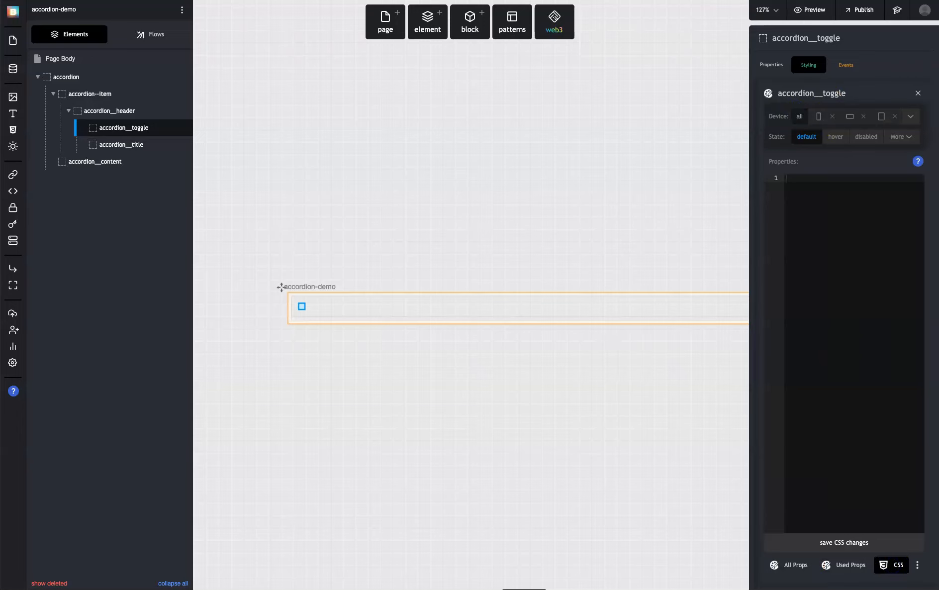
{"action": "type", "text": "margin-right: 12px;"}
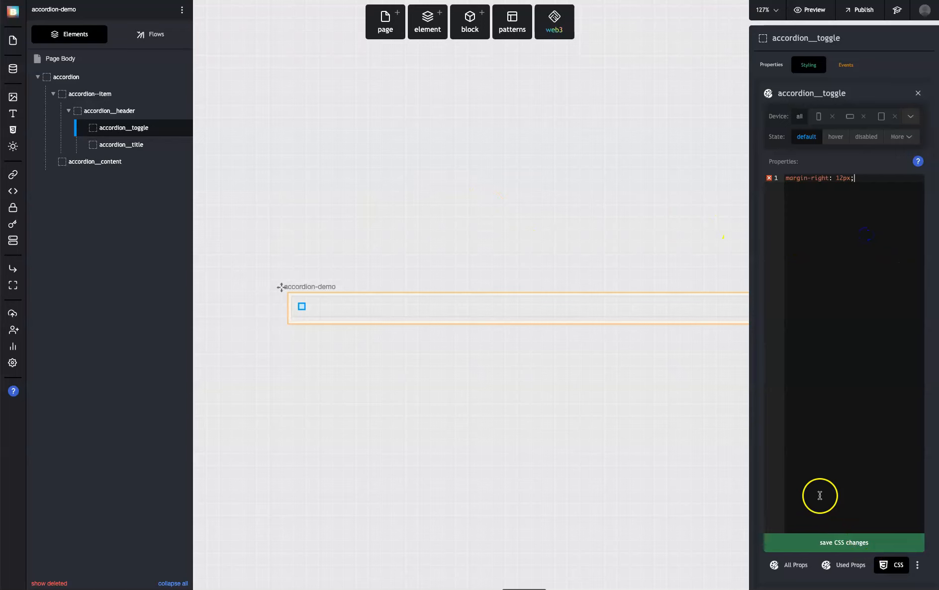
{"action": "left_click", "coordinate": [866, 539]}
{"action": "left_click", "coordinate": [919, 93]}
Create a new primary style class named accordion__title for the accordion__title element
{"action": "left_click", "coordinate": [123, 144]}
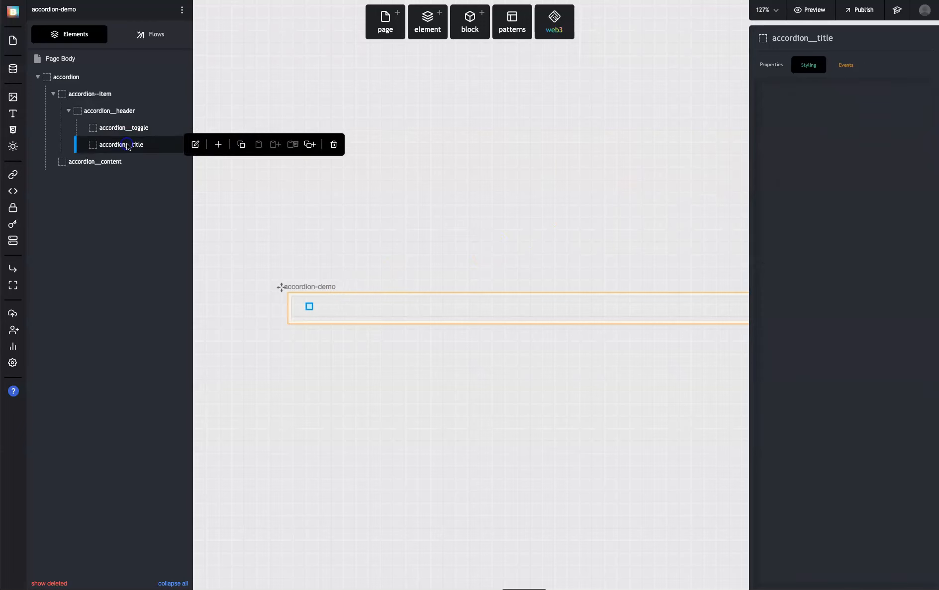
{"action": "left_click", "coordinate": [780, 97]}
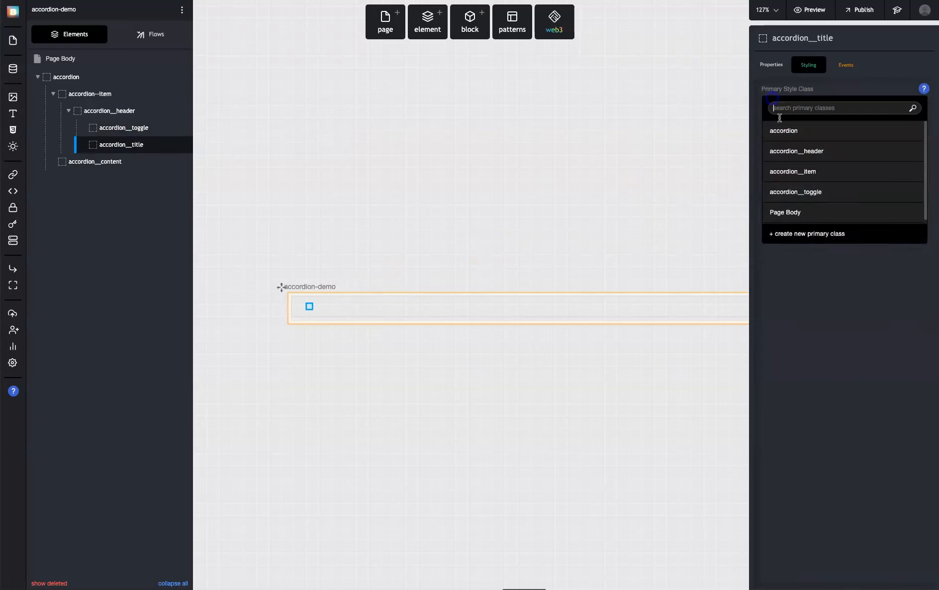
{"action": "left_click", "coordinate": [813, 229]}
{"action": "type", "text": "a"}
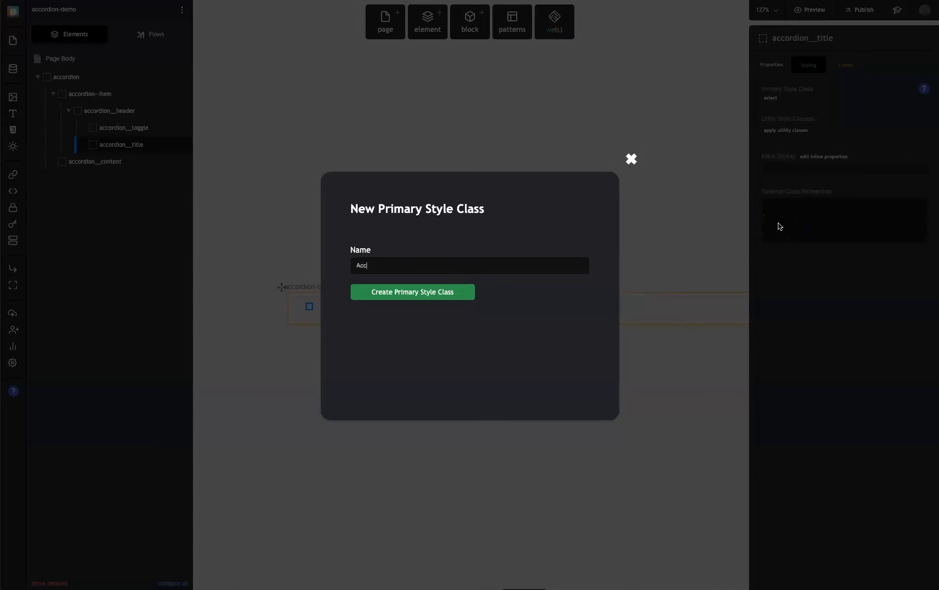
{"action": "type", "text": "ccordion__title"}
{"action": "key", "text": "Return"}
Set the accordion__title class's CSS to flex: 1 and save it
{"action": "left_click", "coordinate": [759, 109]}
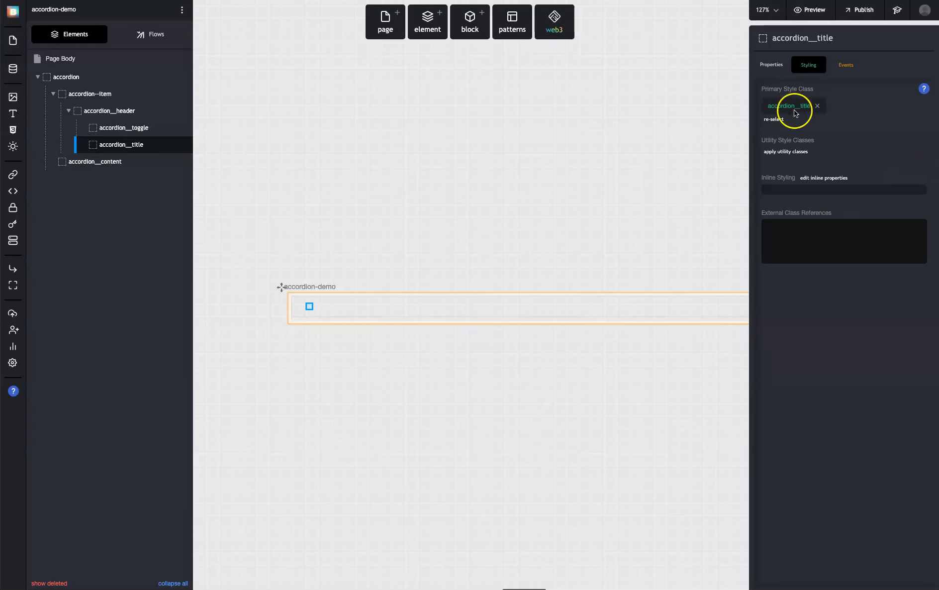
{"action": "left_click", "coordinate": [897, 564]}
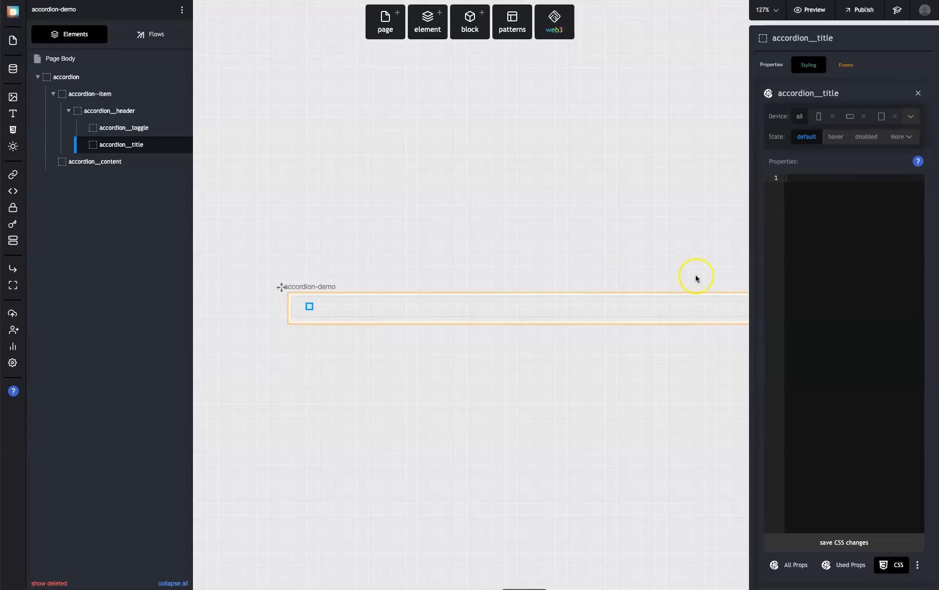
{"action": "type", "text": "flex: 1;"}
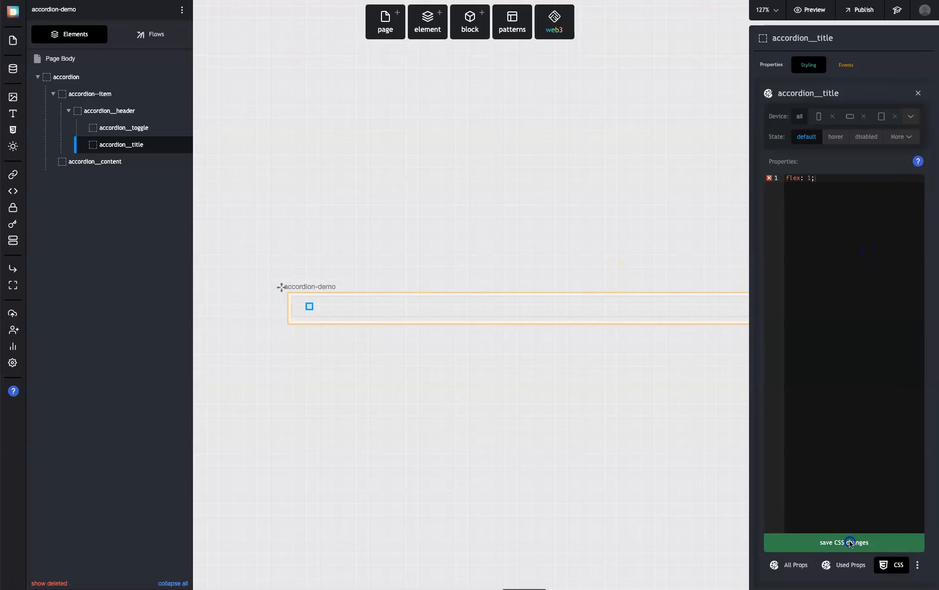
{"action": "left_click", "coordinate": [850, 542]}
{"action": "left_click", "coordinate": [794, 566]}
{"action": "left_click", "coordinate": [919, 93]}
Create a new primary style class named accordion__content for the accordion__content element
{"action": "mouse_move", "coordinate": [146, 156]}
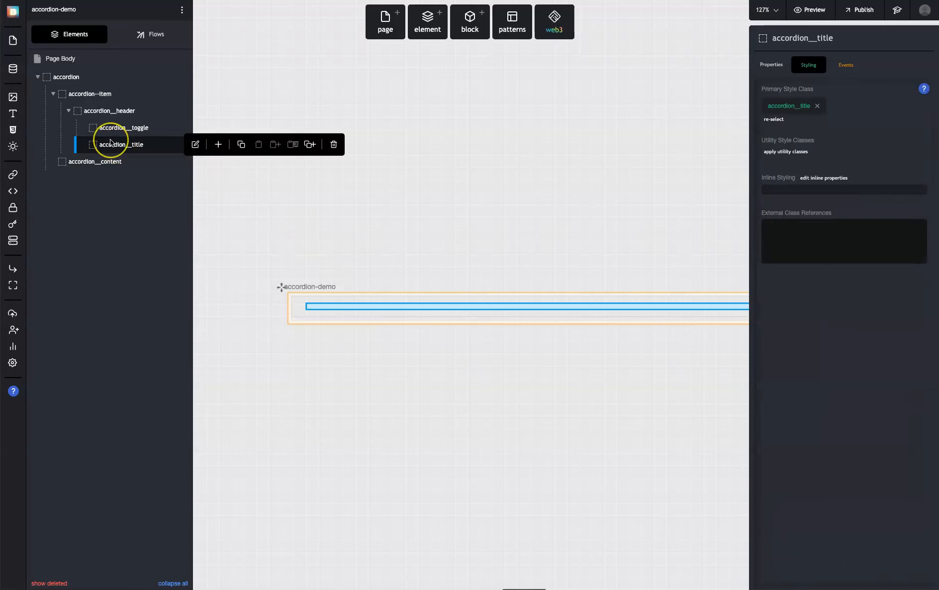
{"action": "left_click", "coordinate": [93, 161]}
{"action": "left_click", "coordinate": [774, 100]}
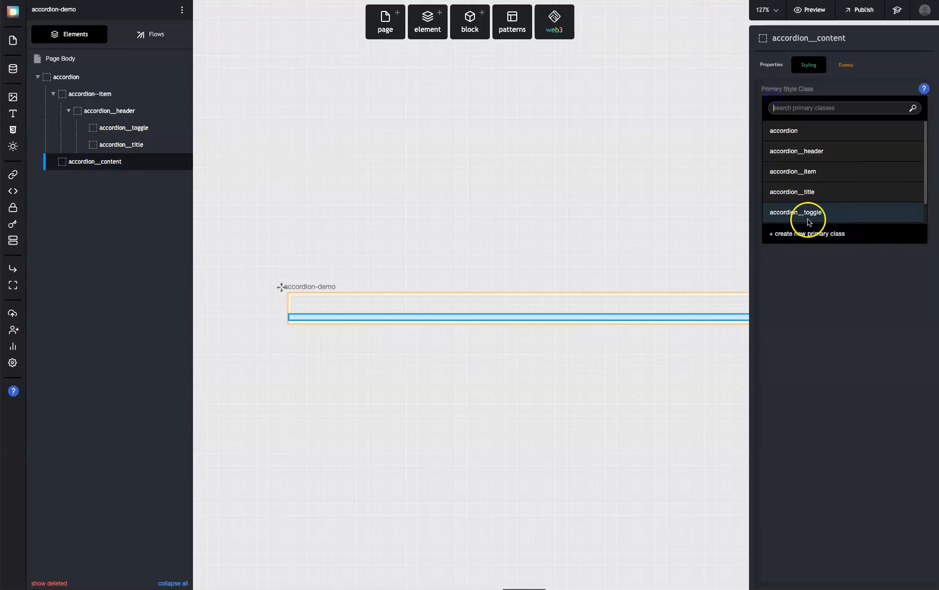
{"action": "left_click", "coordinate": [803, 232]}
{"action": "type", "text": "accordion__content"}
{"action": "key", "text": "Return"}
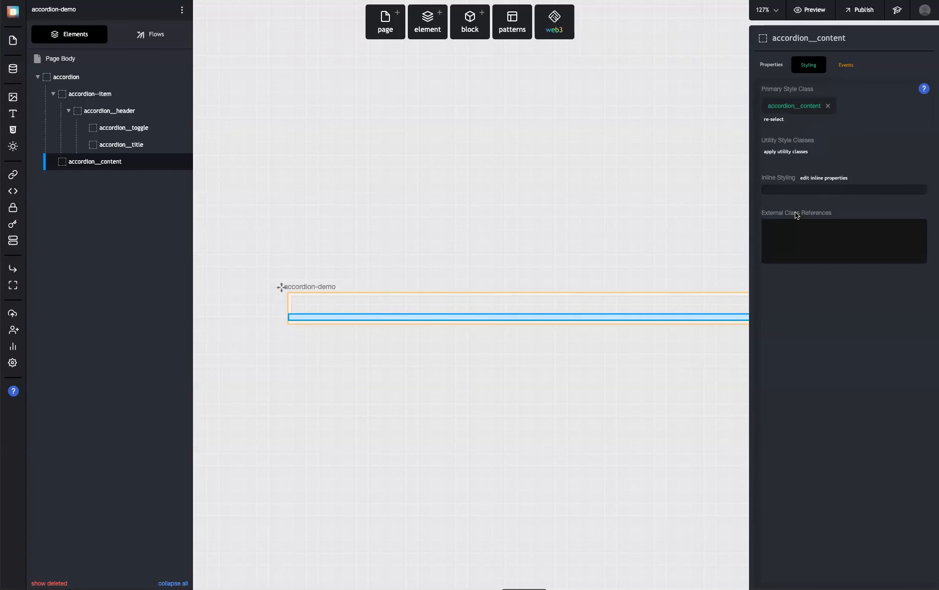
Set the accordion__content class's CSS to border-top: 1px solid #d1d5db and padding: 16px, and save it
{"action": "left_click", "coordinate": [802, 106]}
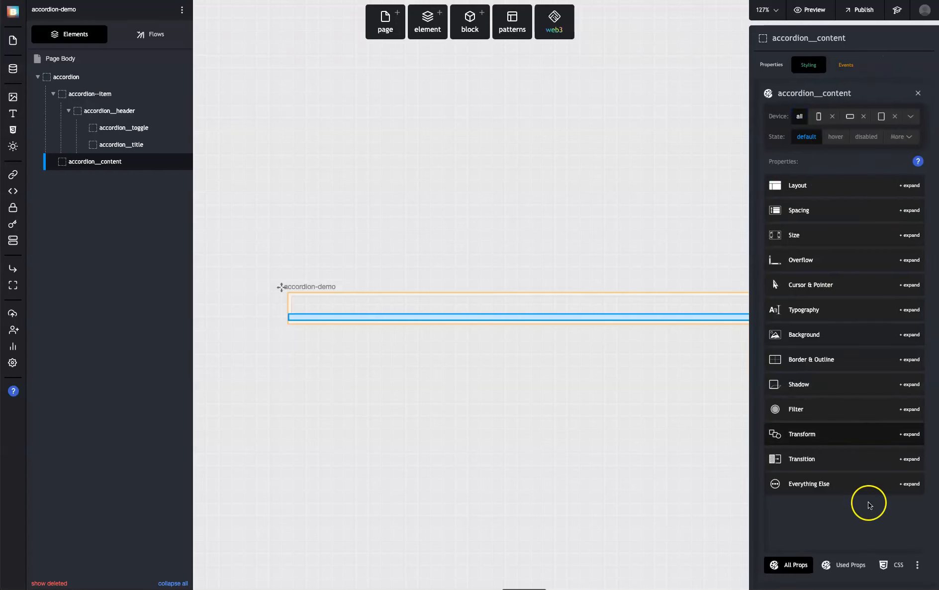
{"action": "left_click", "coordinate": [898, 565]}
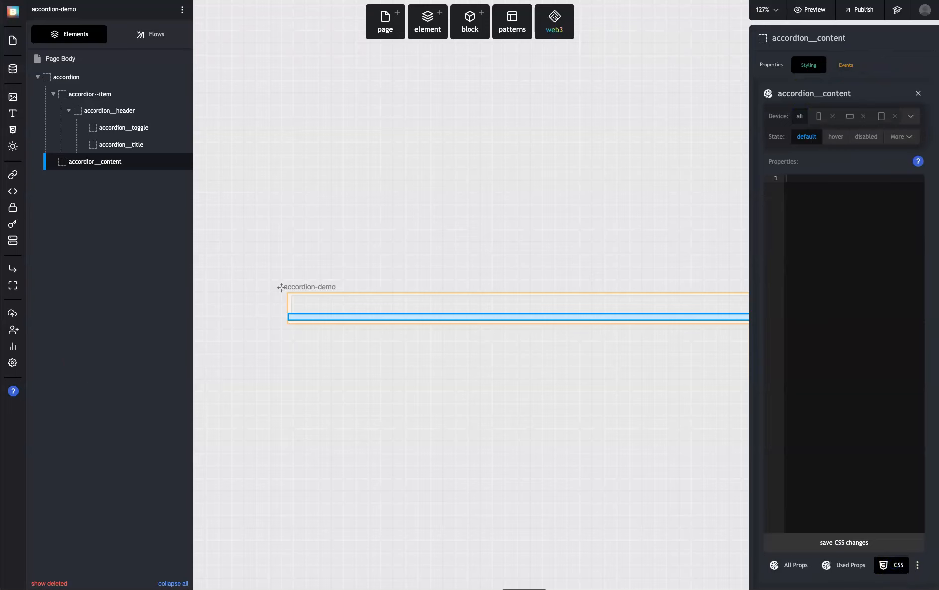
{"action": "left_click", "coordinate": [820, 418]}
{"action": "type", "text": "border-top: 1px solid #d1d5db;"}
{"action": "left_click", "coordinate": [90, 500]}
{"action": "left_click", "coordinate": [847, 274]}
{"action": "key", "text": "Return"}
{"action": "type", "text": "padding: 16px;"}
{"action": "left_click", "coordinate": [850, 283]}
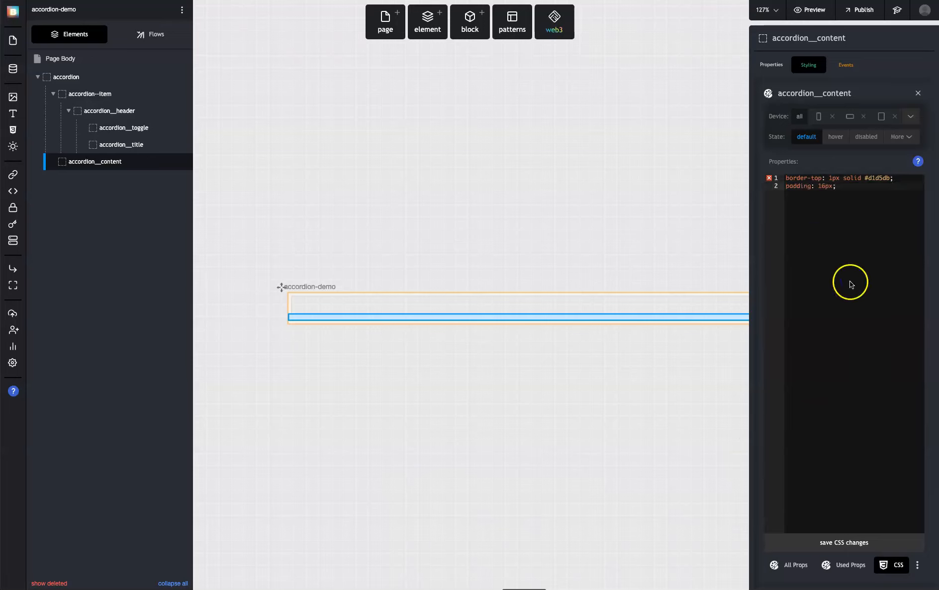
{"action": "left_click", "coordinate": [854, 541]}
{"action": "left_click", "coordinate": [526, 434]}
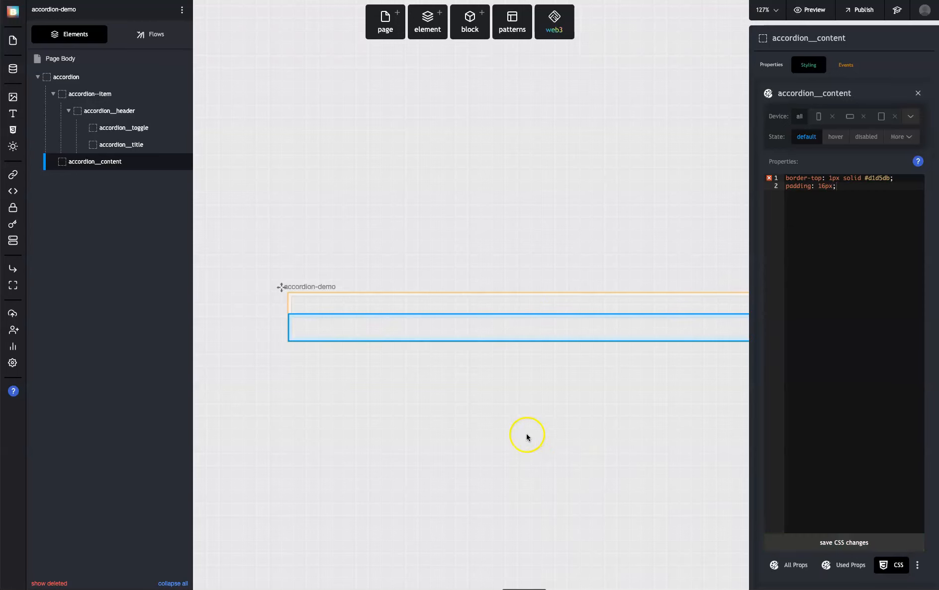
Check the primary style class assigned to each accordion element, from accordion__title up to the outer accordion
{"action": "left_click", "coordinate": [649, 355]}
{"action": "left_click", "coordinate": [488, 323]}
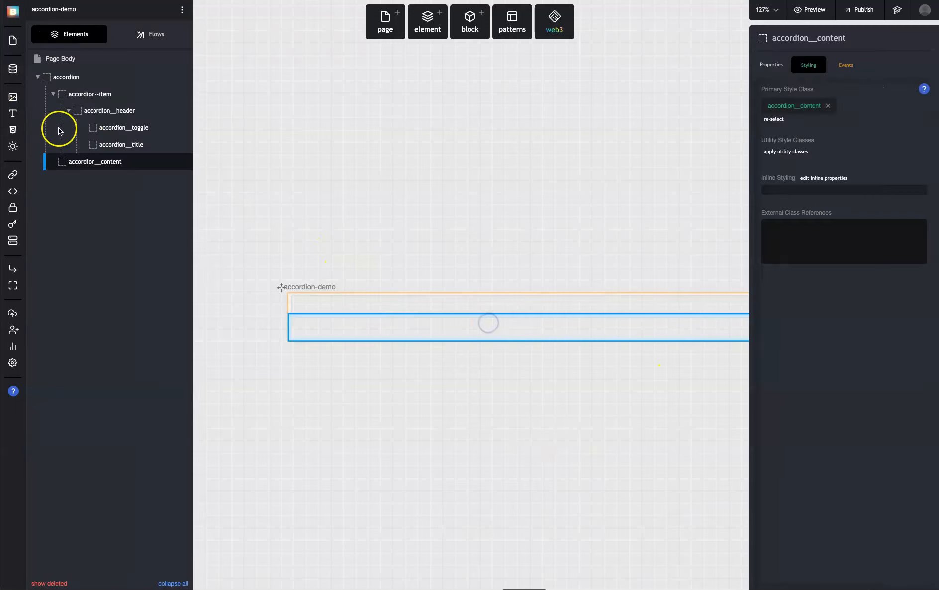
{"action": "left_click", "coordinate": [114, 149]}
{"action": "left_click", "coordinate": [115, 129]}
{"action": "left_click", "coordinate": [111, 111]}
{"action": "left_click", "coordinate": [100, 93]}
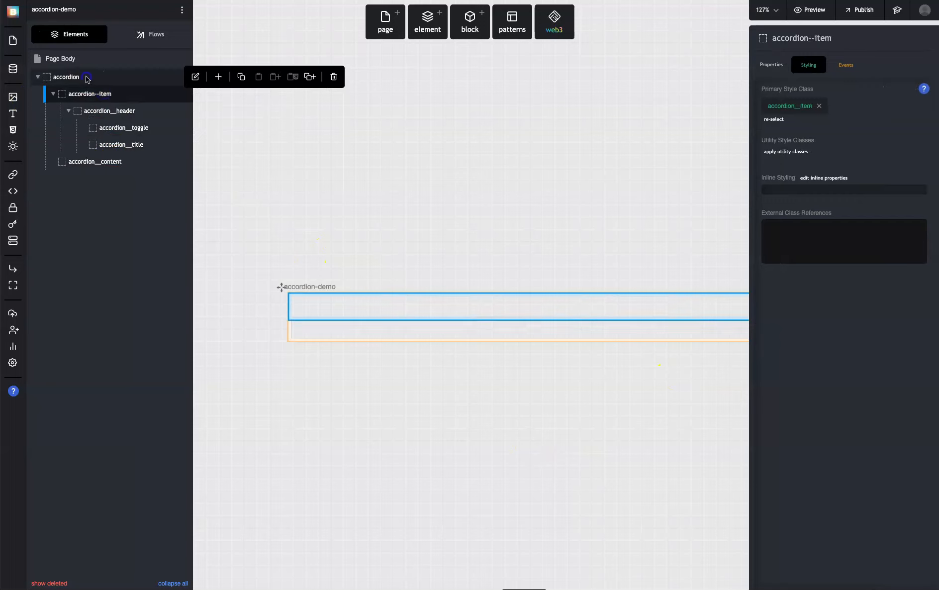
{"action": "left_click", "coordinate": [88, 77]}
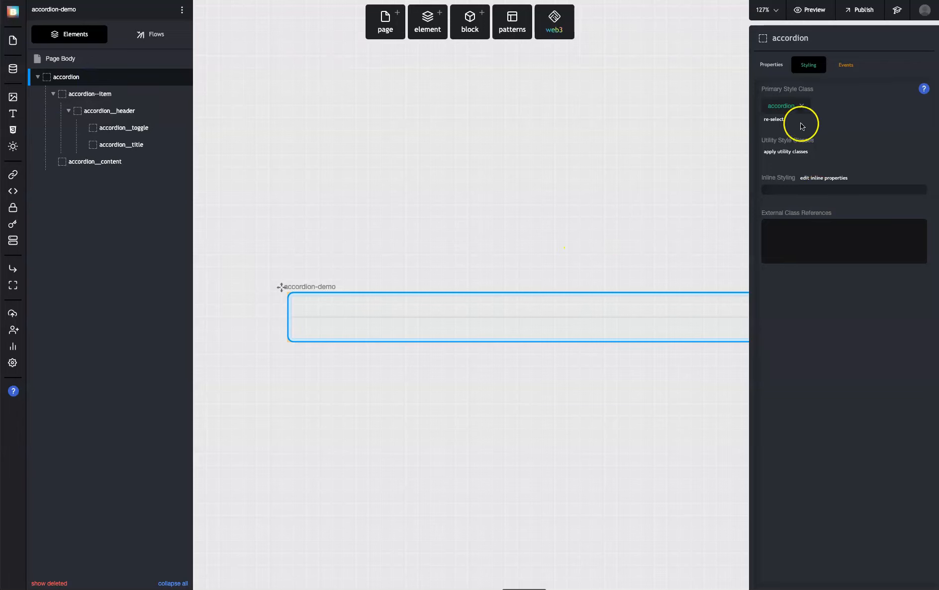
{"action": "left_click", "coordinate": [69, 111]}
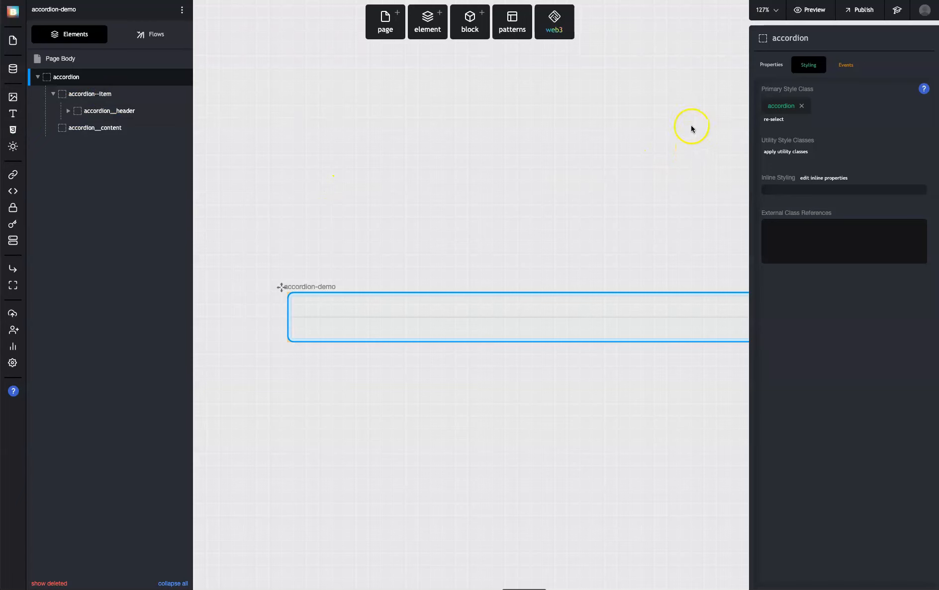
Create a new utility style class named accordion__item--collapsed for the accordion--item element
{"action": "left_click", "coordinate": [102, 96]}
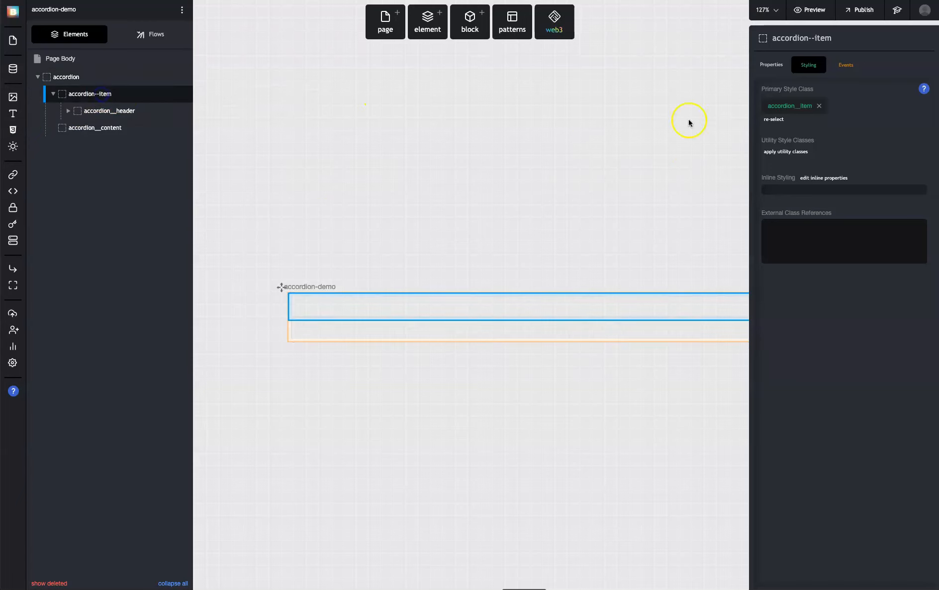
{"action": "left_click", "coordinate": [782, 151]}
{"action": "left_click", "coordinate": [784, 151]}
{"action": "left_click", "coordinate": [797, 155]}
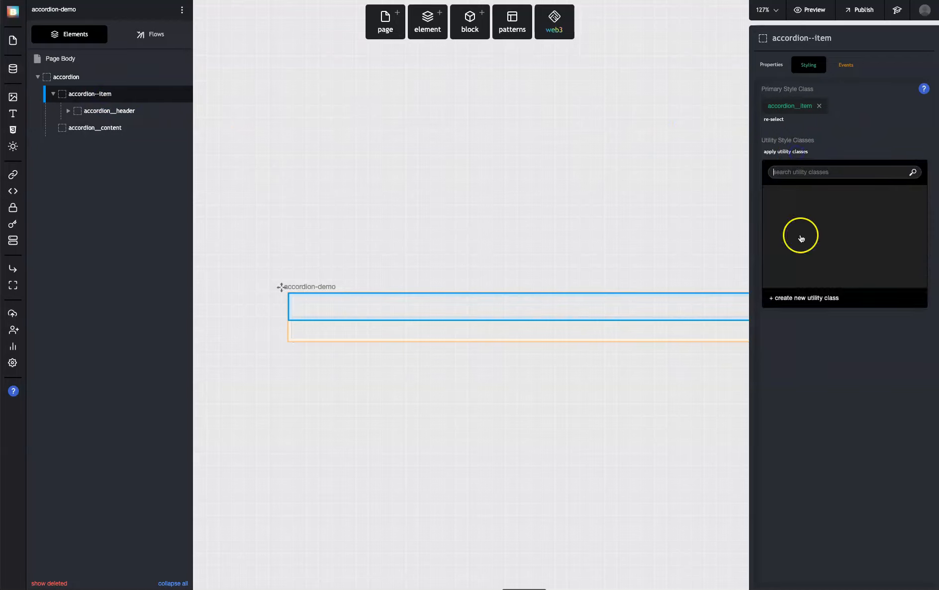
{"action": "left_click", "coordinate": [801, 294]}
{"action": "type", "text": "ac"}
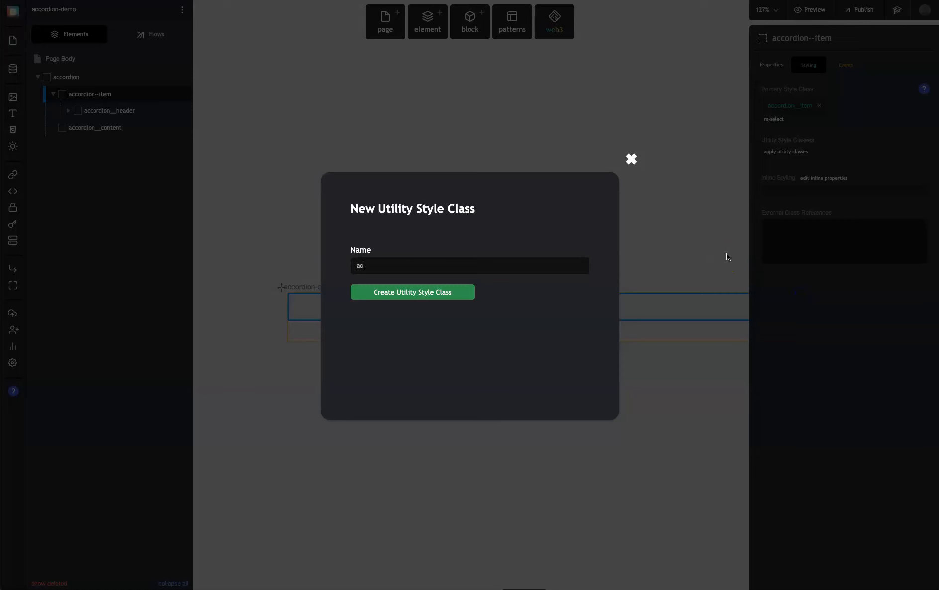
{"action": "type", "text": "cordion__itmem--collapsed"}
{"action": "key", "text": "Return"}
Save display: none as the accordion__item--collapsed class's CSS and remove the class from the accordion--item element
{"action": "left_click", "coordinate": [851, 158]}
{"action": "left_click", "coordinate": [896, 565]}
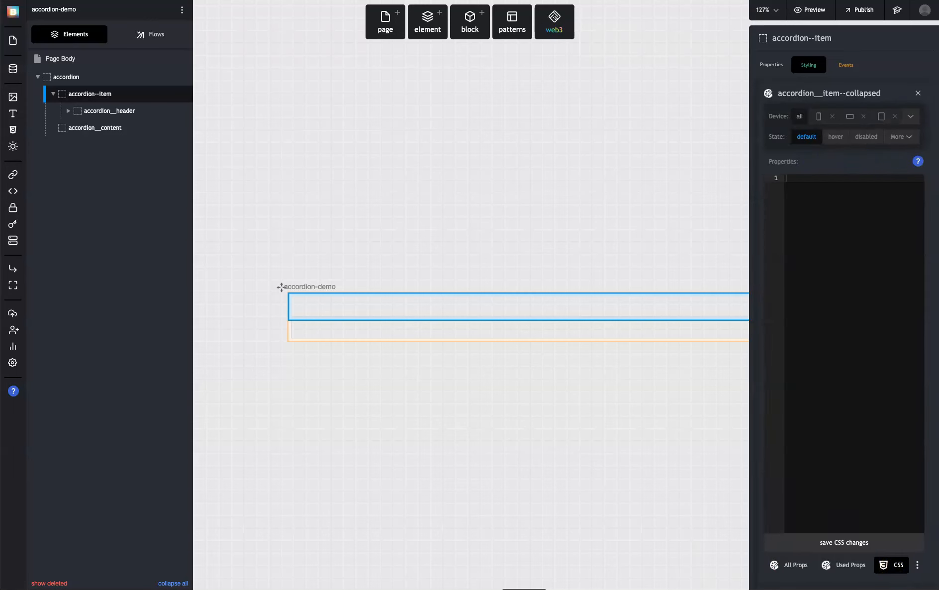
{"action": "left_click", "coordinate": [814, 204]}
{"action": "type", "text": "display: none;"}
{"action": "left_click", "coordinate": [843, 542]}
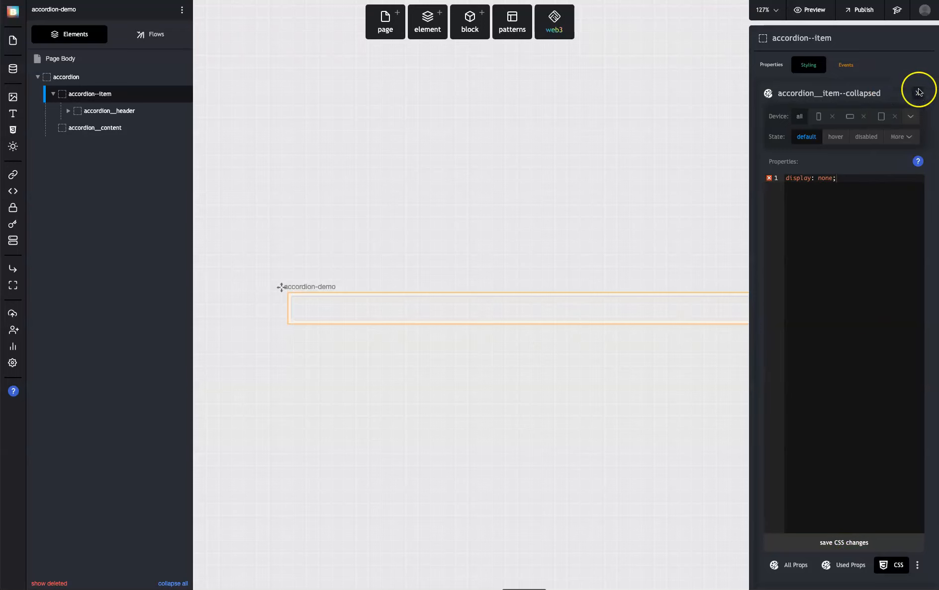
{"action": "left_click", "coordinate": [919, 93]}
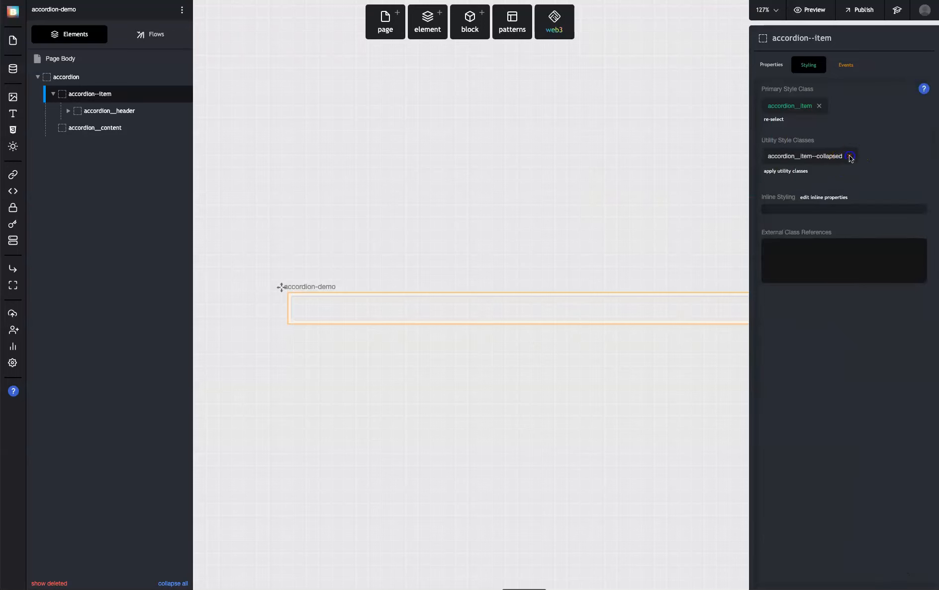
{"action": "left_click", "coordinate": [849, 157]}
Create a new utility style class named accordion__item--expanded for the accordion--item element
{"action": "left_click", "coordinate": [779, 152]}
{"action": "left_click", "coordinate": [811, 293]}
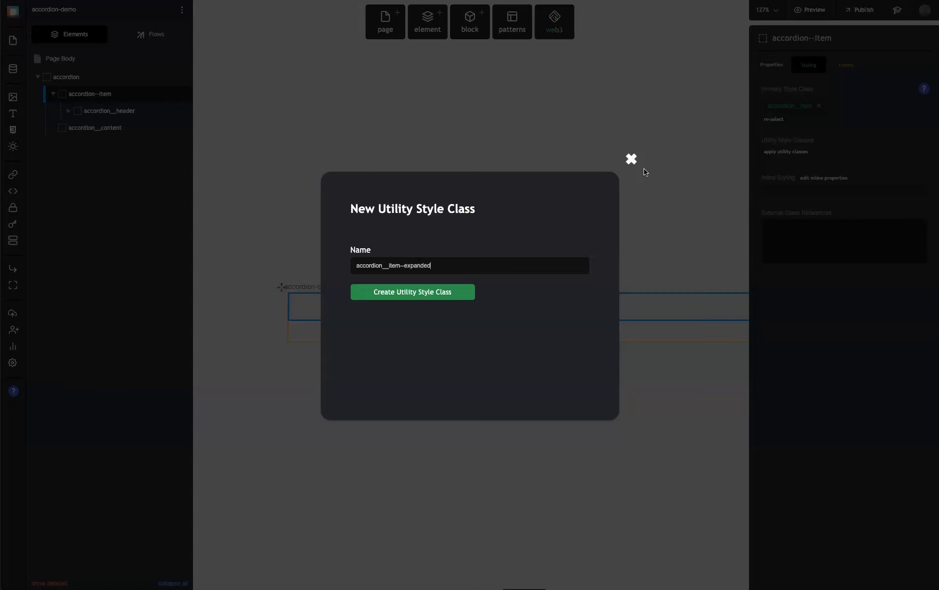
{"action": "left_click", "coordinate": [422, 292]}
Save display: block as the accordion__item--expanded class's CSS and remove the class from the accordion--item element
{"action": "left_click", "coordinate": [805, 155]}
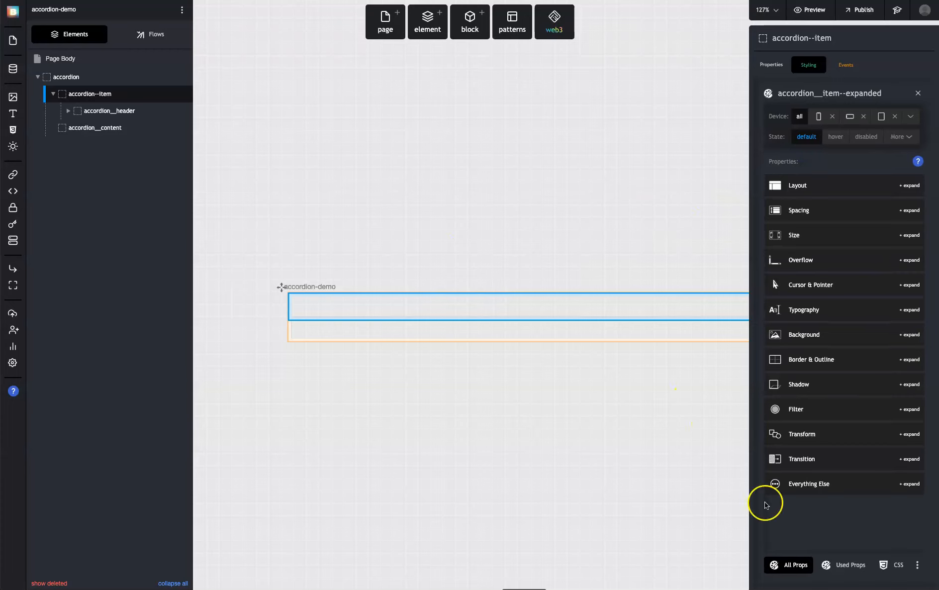
{"action": "left_click", "coordinate": [898, 565]}
{"action": "type", "text": "display: block;"}
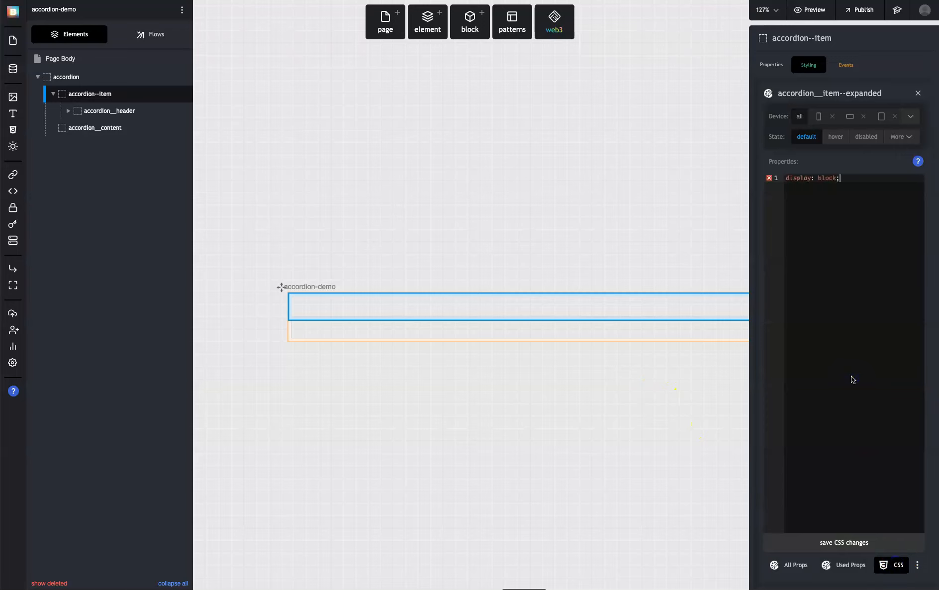
{"action": "left_click", "coordinate": [853, 541]}
{"action": "left_click", "coordinate": [918, 93]}
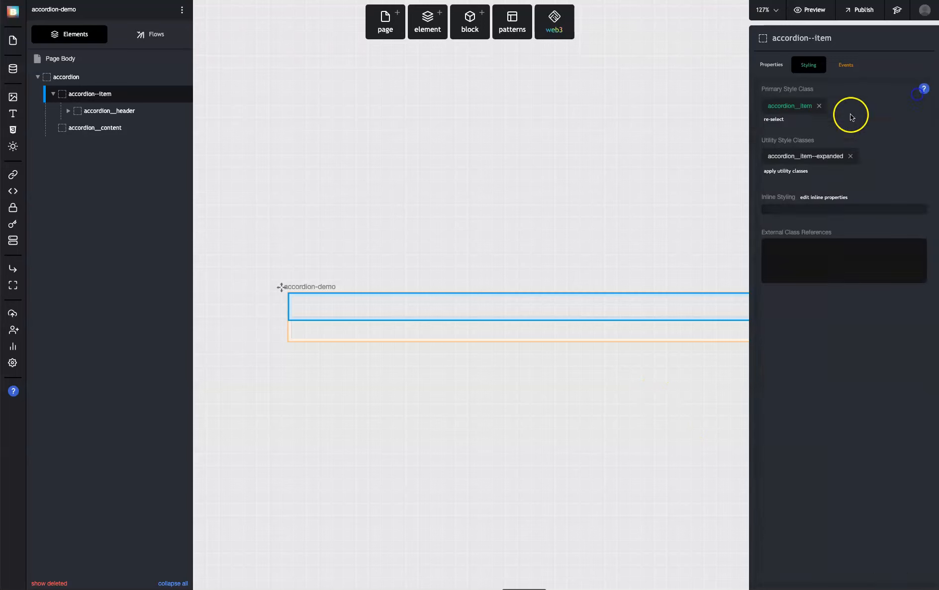
{"action": "left_click", "coordinate": [851, 157]}
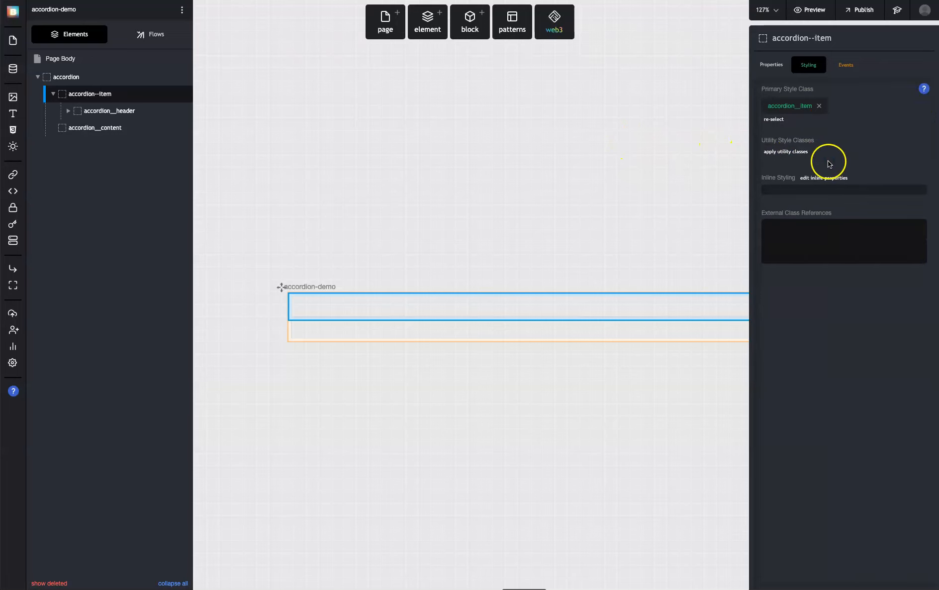
Expand the accordion--item and accordion__header branches and look over the styling of their elements
{"action": "left_click", "coordinate": [52, 94]}
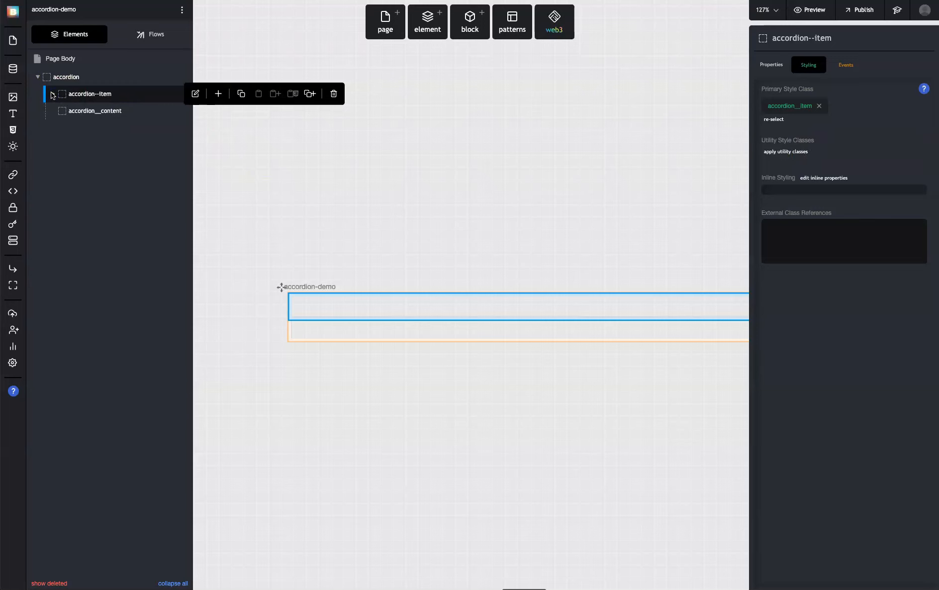
{"action": "left_click", "coordinate": [62, 77]}
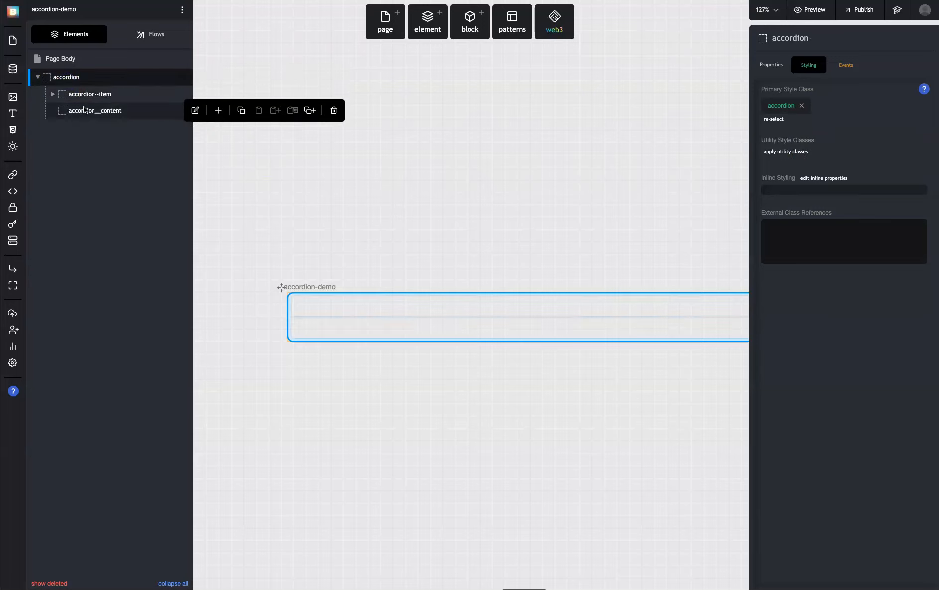
{"action": "left_click", "coordinate": [70, 94]}
{"action": "left_click", "coordinate": [98, 111]}
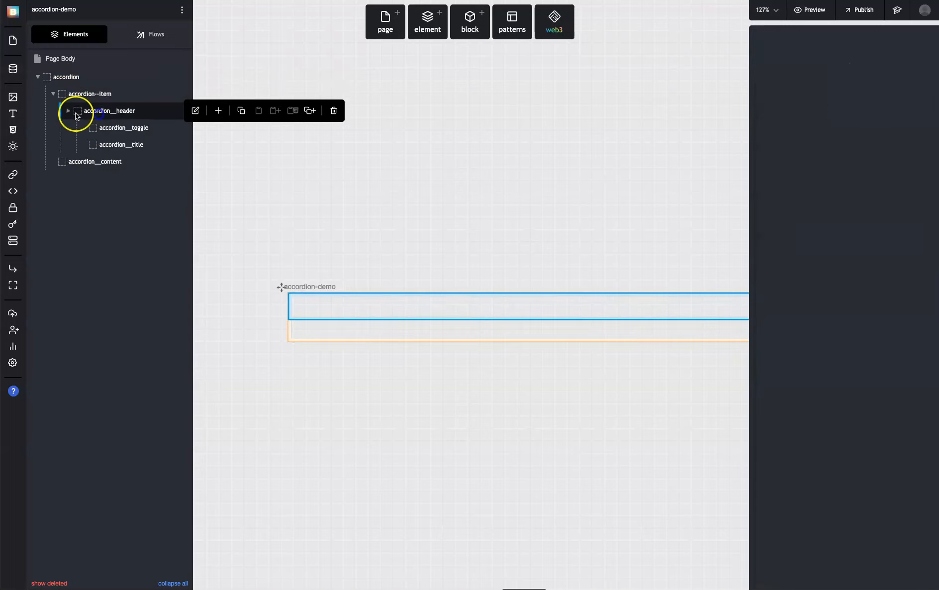
{"action": "left_click", "coordinate": [120, 128]}
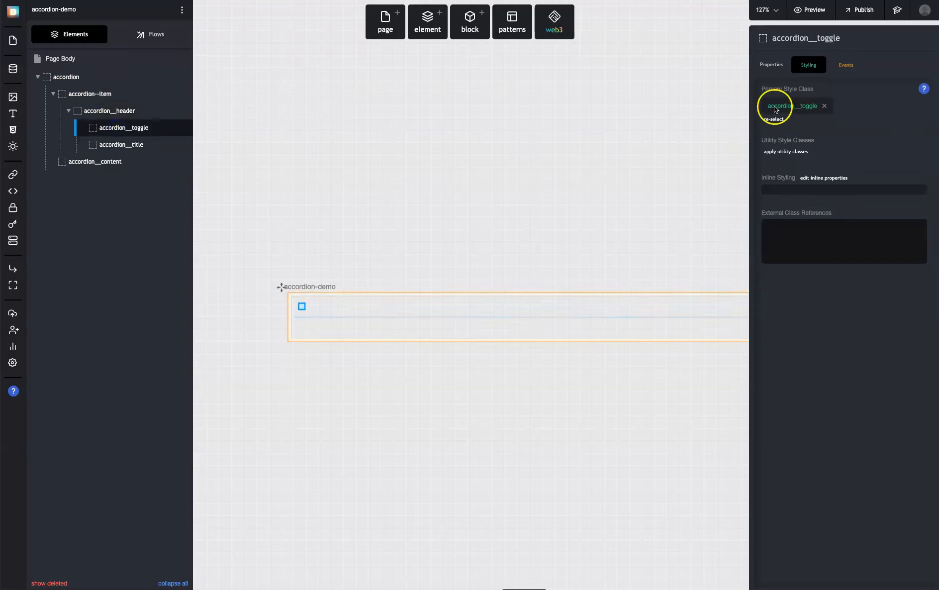
{"action": "left_click", "coordinate": [100, 94]}
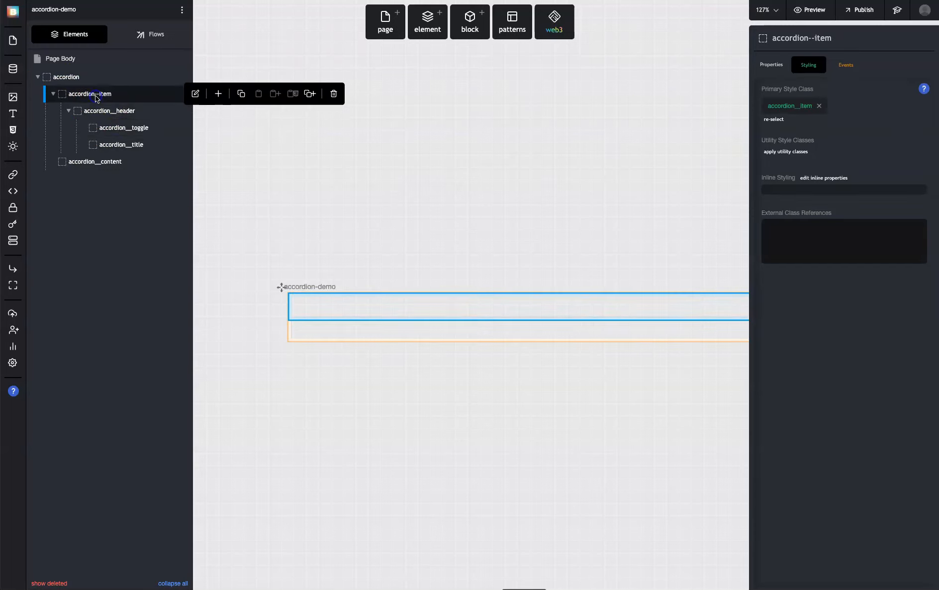
Set both the width and the height of the accordion__toggle class to 15
{"action": "left_click", "coordinate": [114, 127]}
{"action": "left_click", "coordinate": [791, 105]}
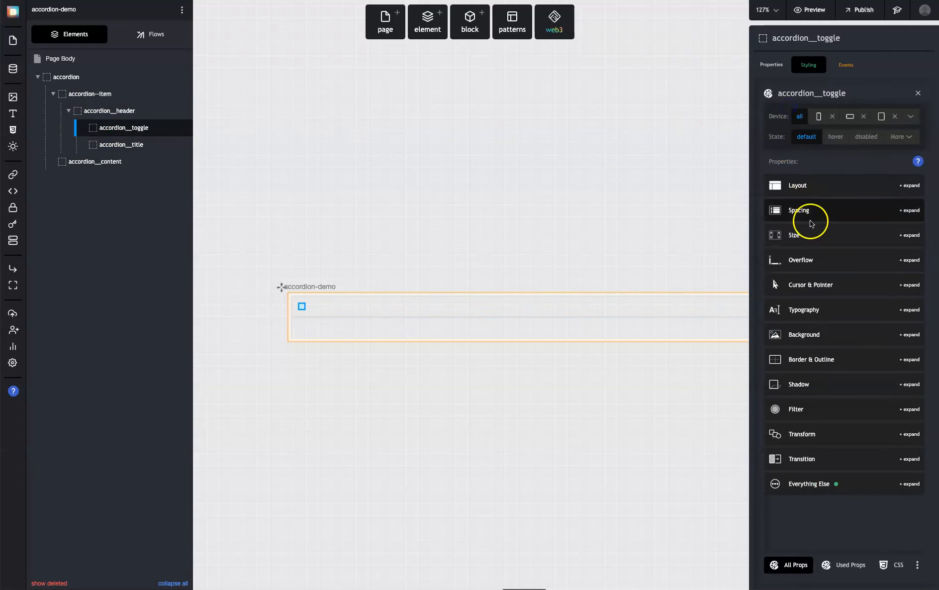
{"action": "left_click", "coordinate": [807, 235]}
{"action": "left_click", "coordinate": [788, 293]}
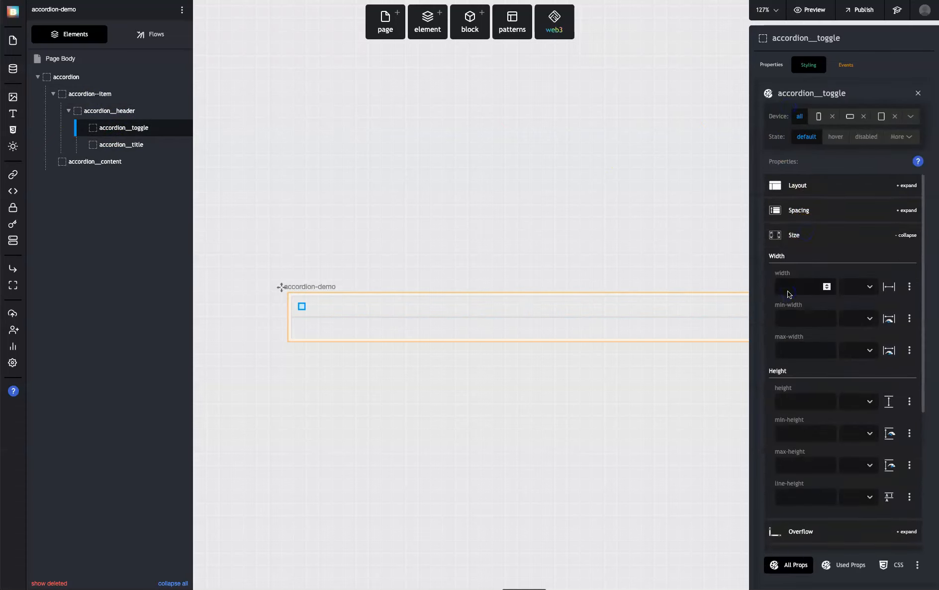
{"action": "type", "text": "15"}
{"action": "key", "text": "Tab"}
{"action": "key", "text": "Tab"}
{"action": "key", "text": "Tab"}
{"action": "type", "text": "15"}
{"action": "key", "text": "Tab"}
{"action": "left_click", "coordinate": [811, 237]}
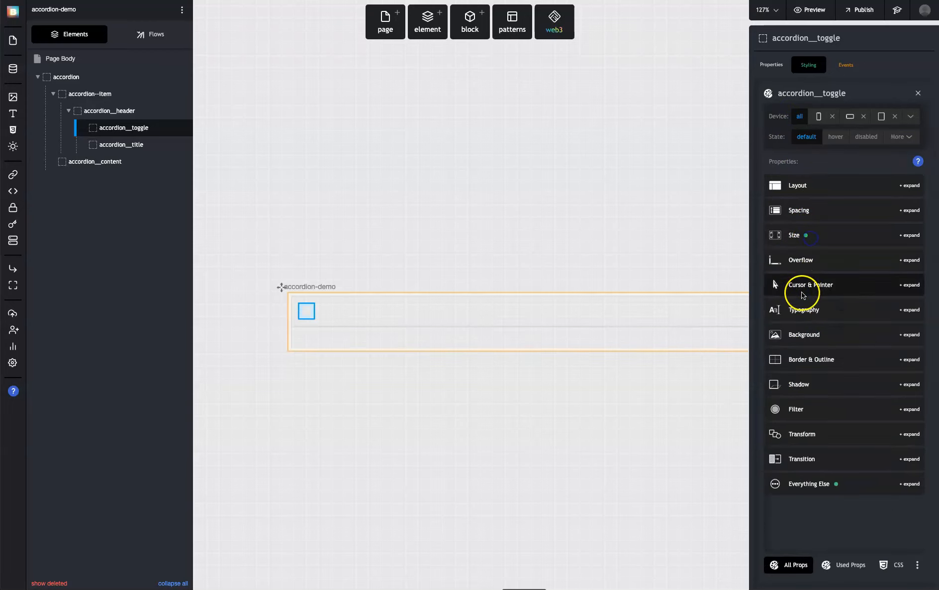
Give the accordion__toggle class a gray background color of #7d7d7d
{"action": "left_click", "coordinate": [810, 332]}
{"action": "left_click", "coordinate": [783, 416]}
{"action": "left_click_drag", "start_coordinate": [790, 435], "coordinate": [755, 460]}
{"action": "left_click", "coordinate": [756, 451]}
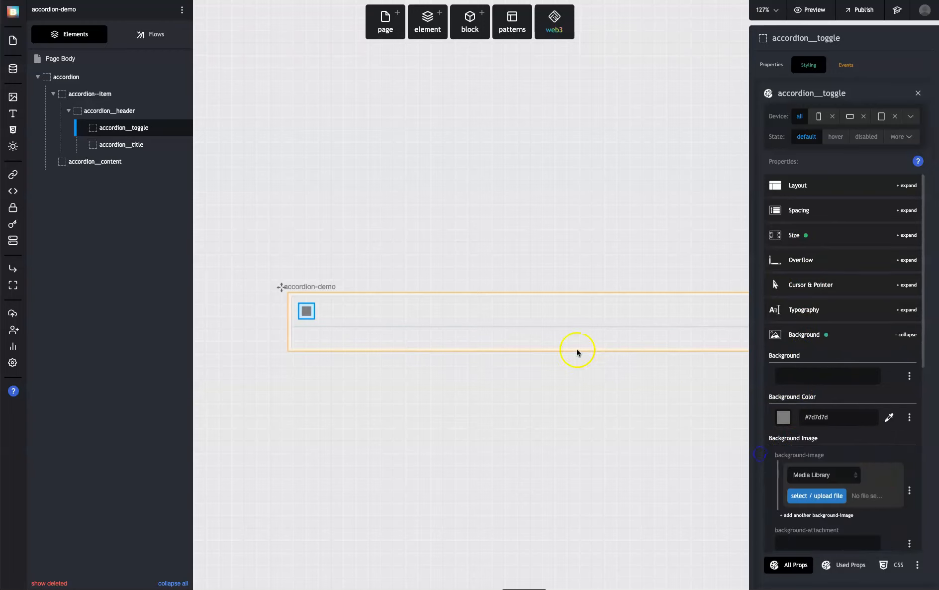
Set accordion-demo as the project's root landing page, check the page in live view, and return to the editor
{"action": "left_click", "coordinate": [511, 265]}
{"action": "left_click", "coordinate": [812, 10]}
{"action": "left_click", "coordinate": [406, 280]}
{"action": "left_click", "coordinate": [424, 256]}
{"action": "left_click", "coordinate": [420, 267]}
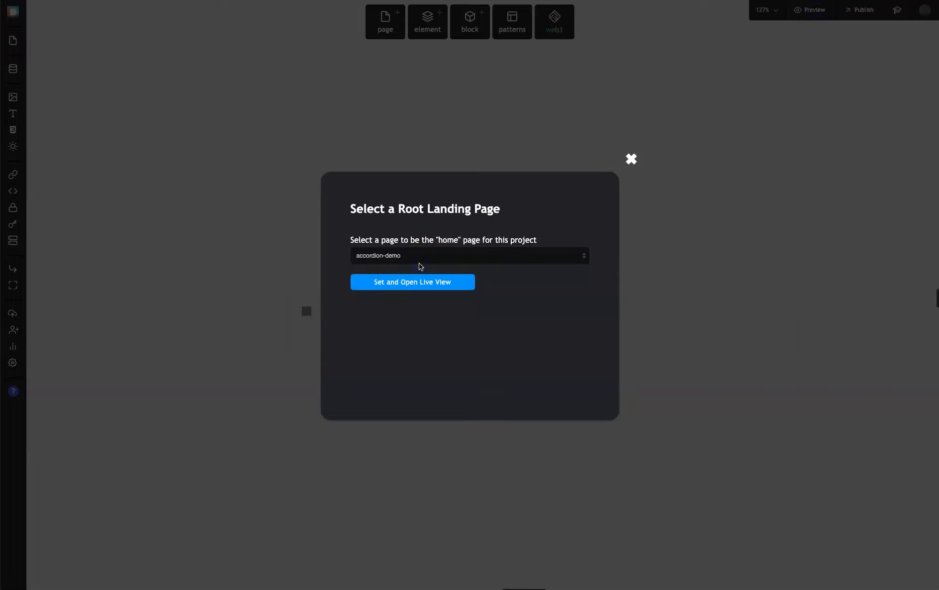
{"action": "left_click", "coordinate": [417, 285]}
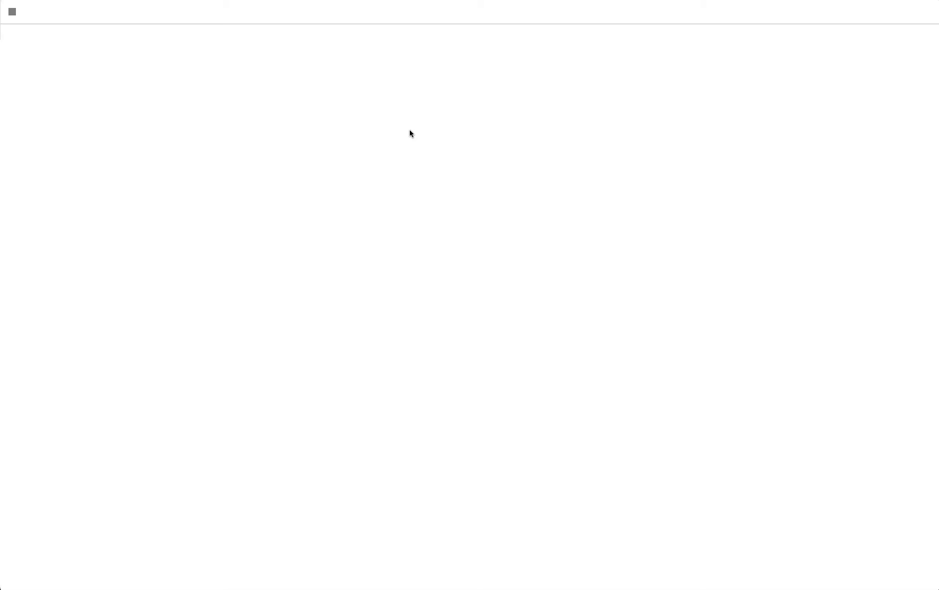
{"action": "left_click", "coordinate": [20, 15]}
{"action": "key", "text": "super+w"}
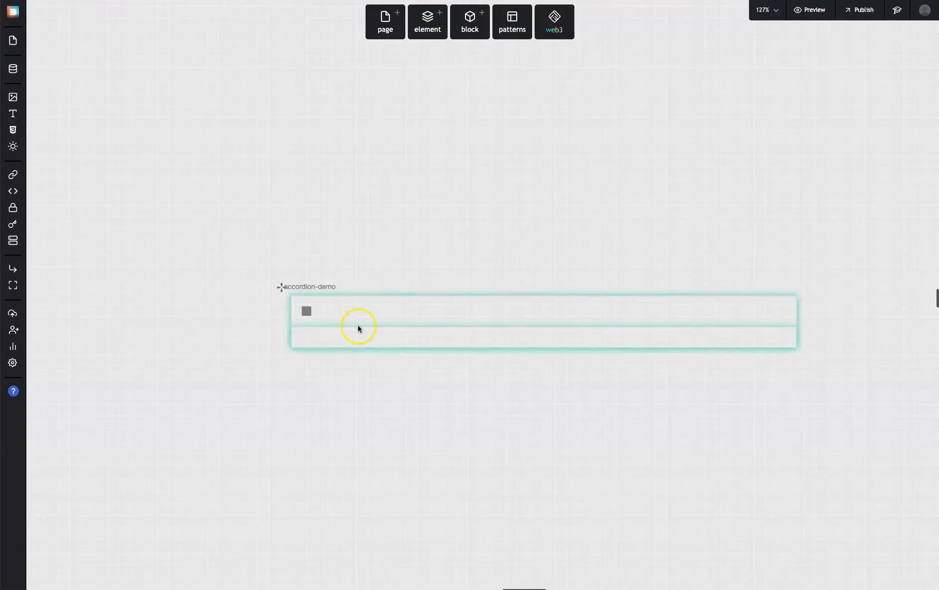
Add a Heading element inside the accordion__title Div
{"action": "left_click", "coordinate": [366, 309]}
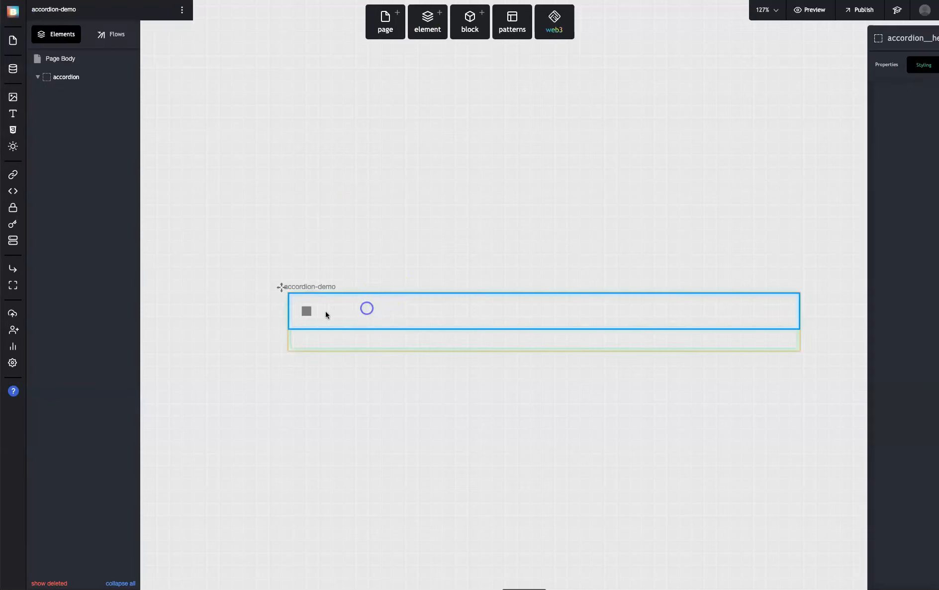
{"action": "left_click", "coordinate": [307, 312]}
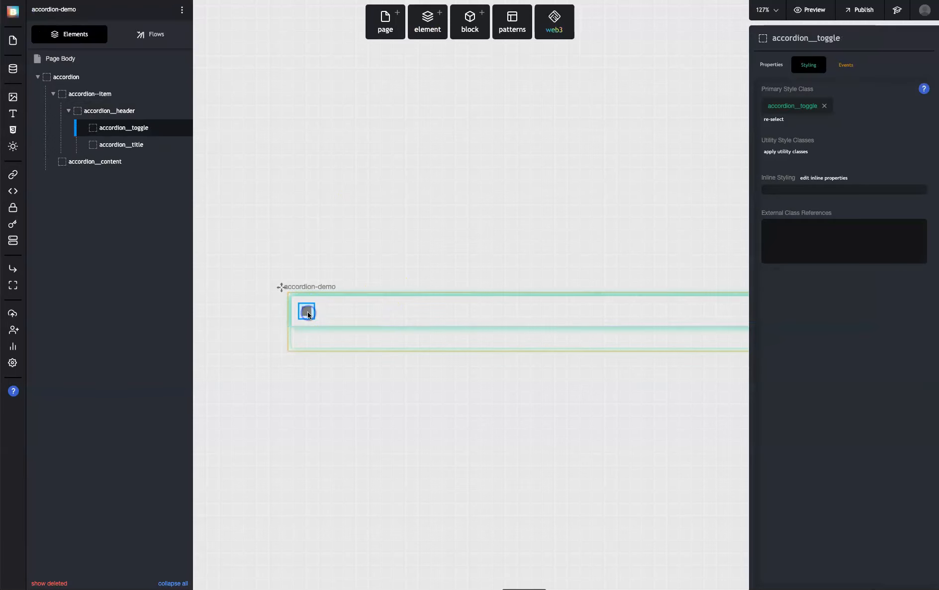
{"action": "left_click", "coordinate": [132, 144]}
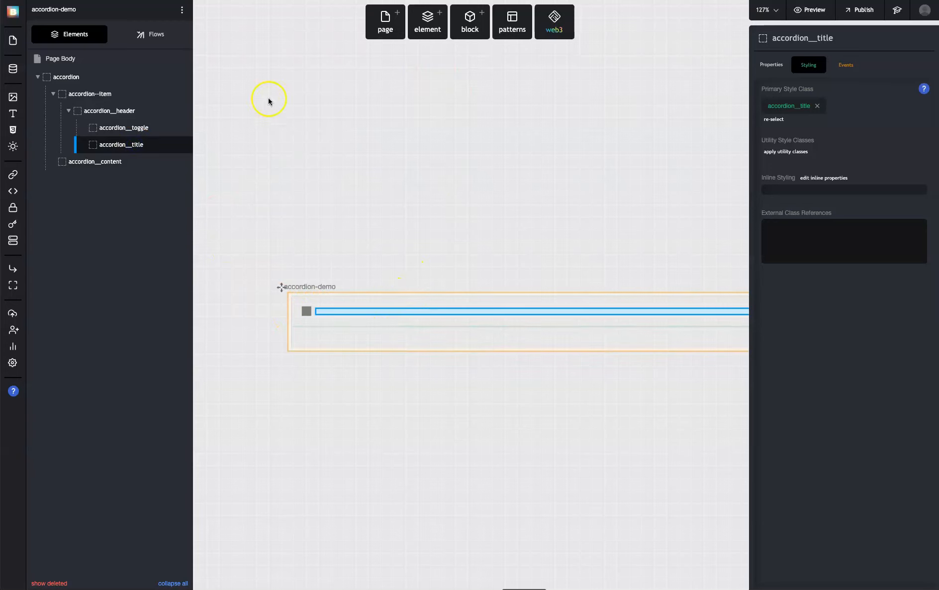
{"action": "mouse_move", "coordinate": [169, 143]}
{"action": "left_click", "coordinate": [219, 145]}
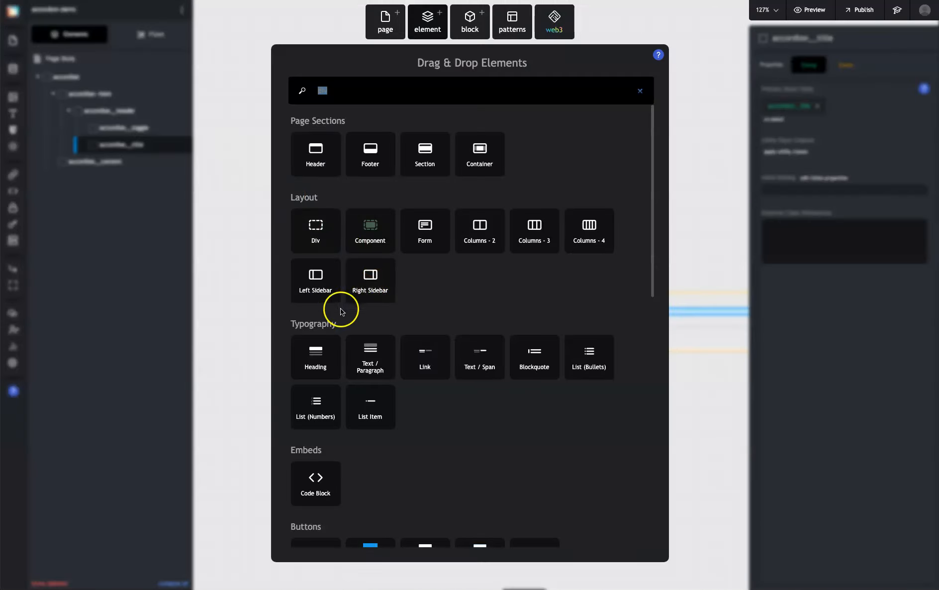
{"action": "type", "text": "te"}
{"action": "key", "text": "BackSpace"}
{"action": "key", "text": "BackSpace"}
{"action": "type", "text": "head"}
{"action": "left_click_drag", "start_coordinate": [293, 243], "coordinate": [143, 145]}
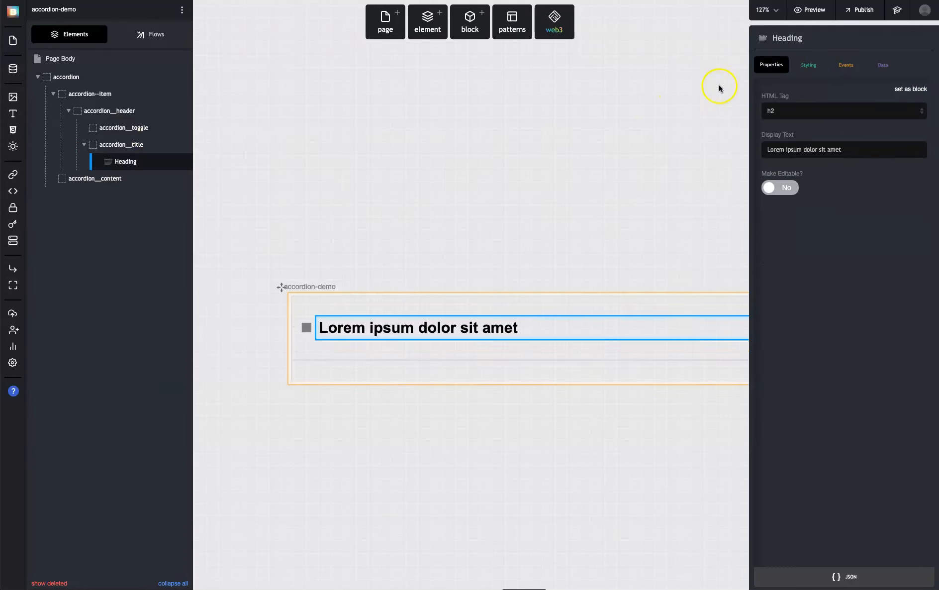
Set the heading's HTML tag to h5 and change its text to "Heading 1"
{"action": "left_click", "coordinate": [777, 112]}
{"action": "left_click", "coordinate": [773, 141]}
{"action": "left_click", "coordinate": [453, 324]}
{"action": "triple_click", "coordinate": [418, 325]}
{"action": "type", "text": "Heading 1"}
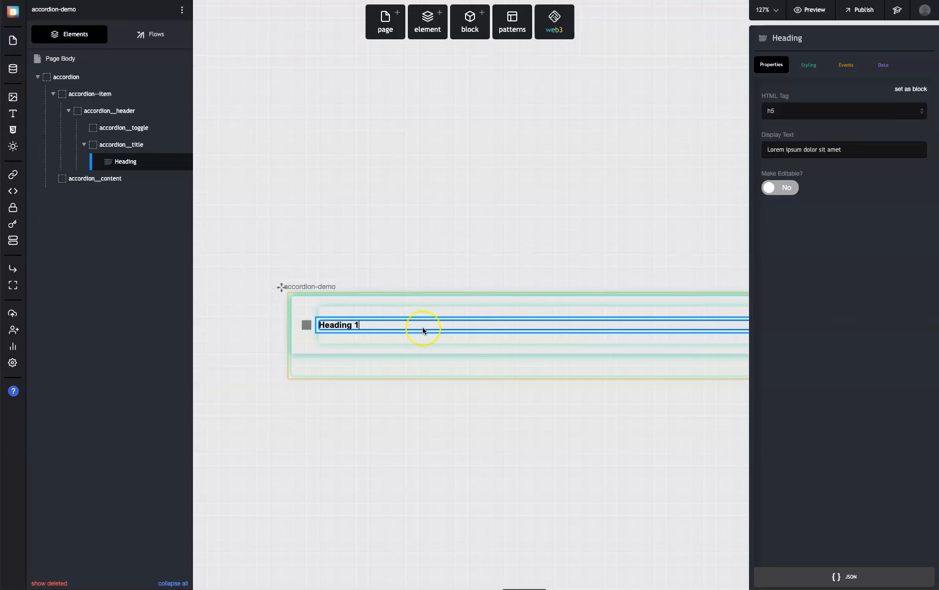
{"action": "left_click", "coordinate": [409, 251]}
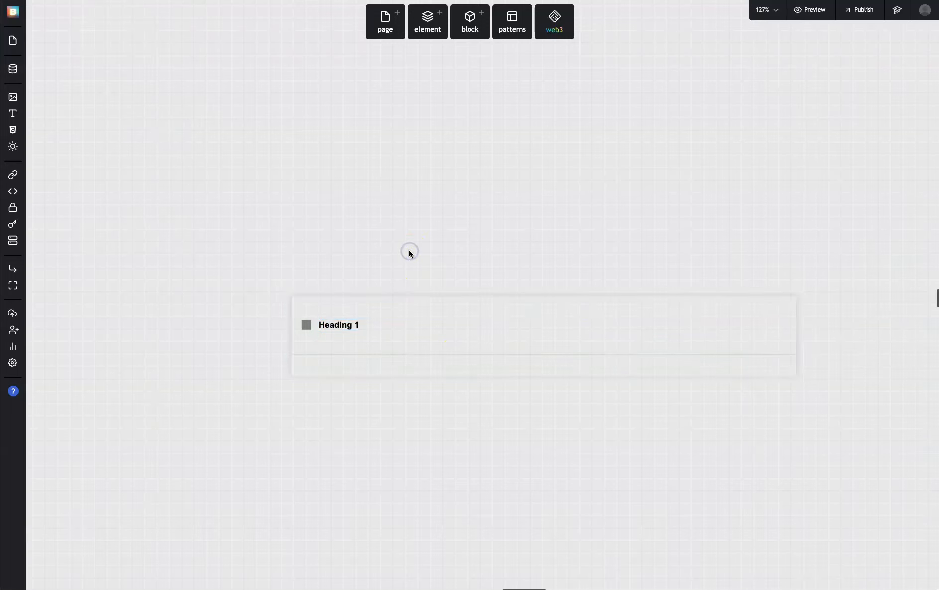
Add a Text / Paragraph element inside the accordion__content Div
{"action": "left_click", "coordinate": [404, 312]}
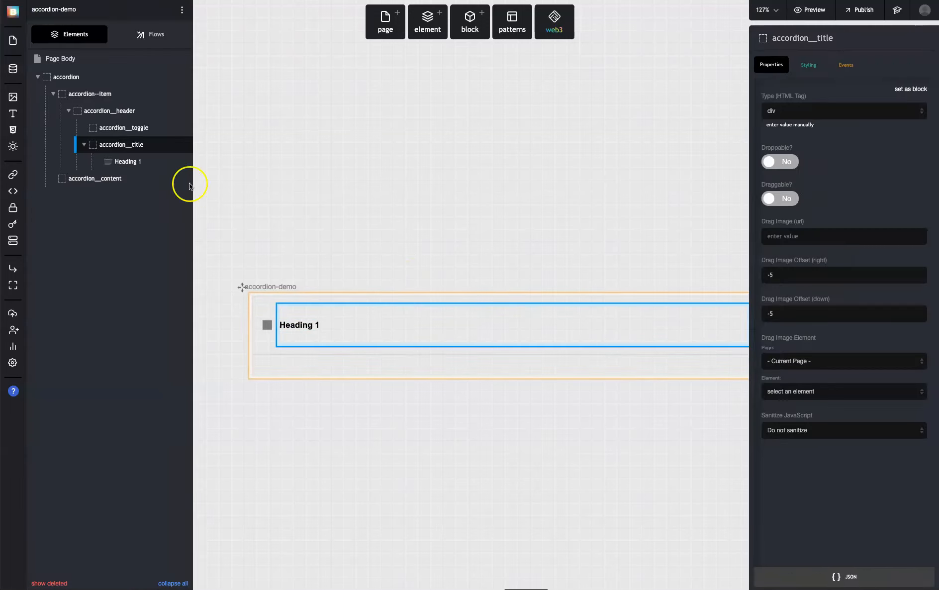
{"action": "left_click", "coordinate": [109, 179]}
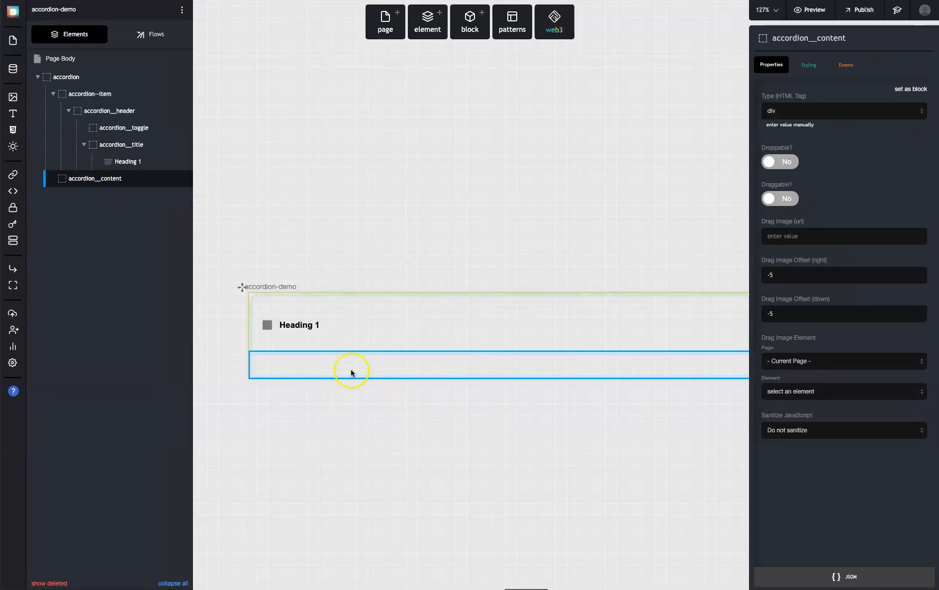
{"action": "left_click", "coordinate": [421, 25]}
{"action": "type", "text": "text"}
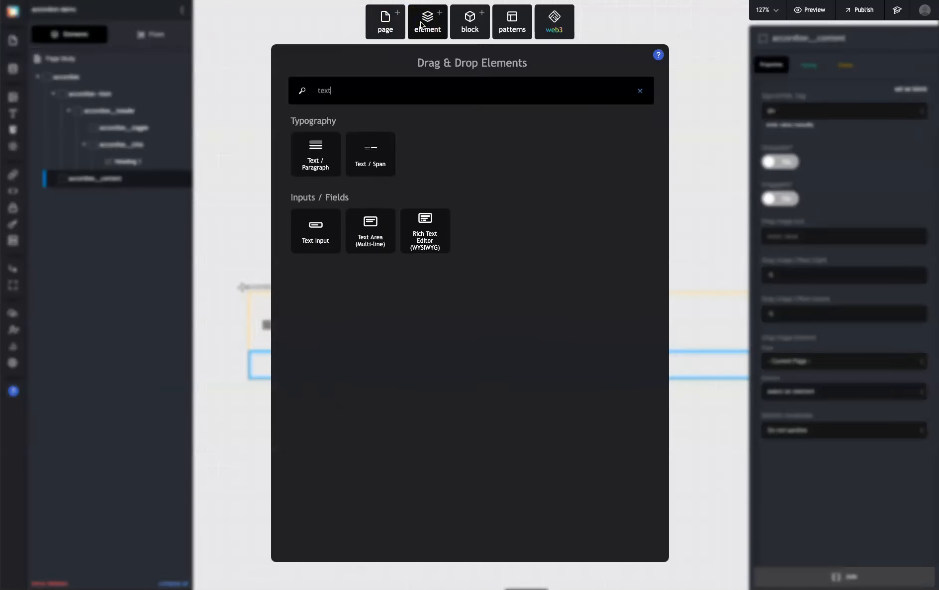
{"action": "left_click_drag", "start_coordinate": [310, 160], "coordinate": [123, 182]}
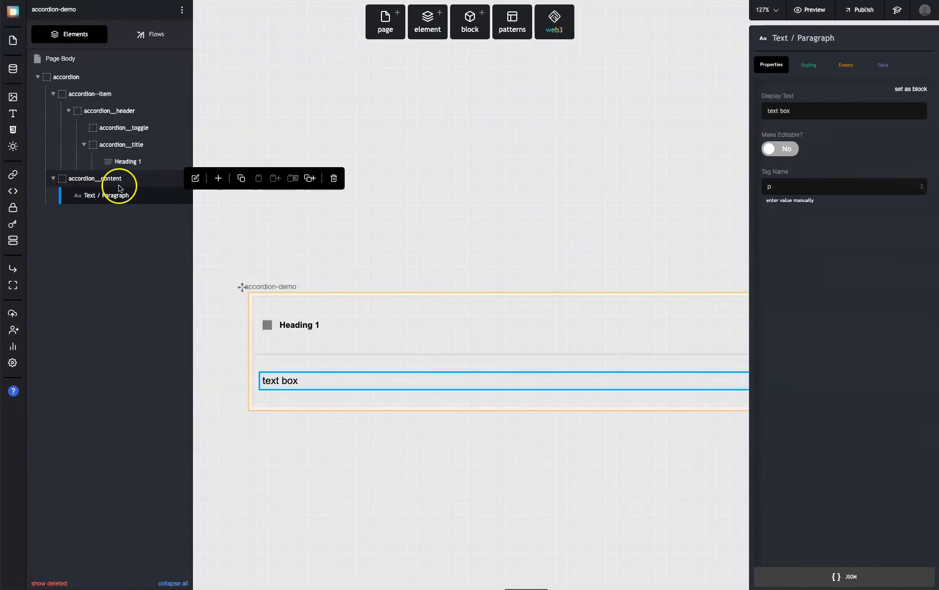
Replace the paragraph's placeholder text with "This is accordion content"
{"action": "left_click", "coordinate": [303, 382]}
{"action": "type", "text": "This is a"}
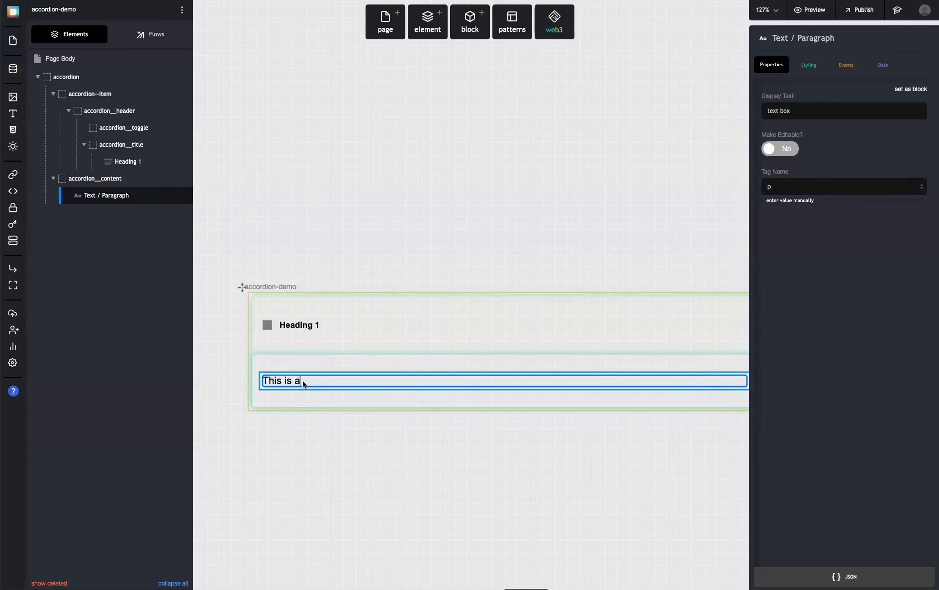
{"action": "type", "text": "ccordion content"}
{"action": "left_click", "coordinate": [360, 267]}
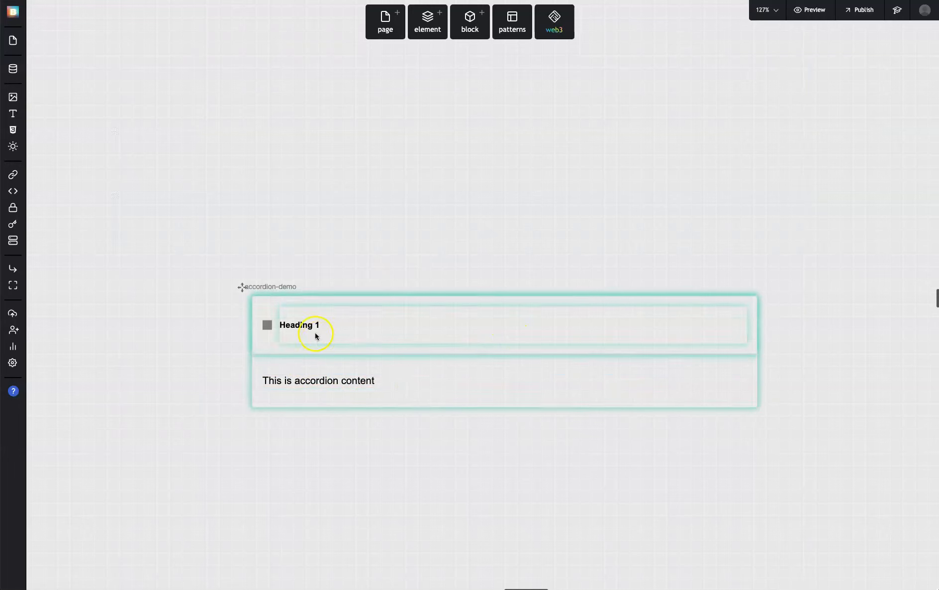
{"action": "left_click", "coordinate": [324, 384]}
{"action": "left_click", "coordinate": [402, 251]}
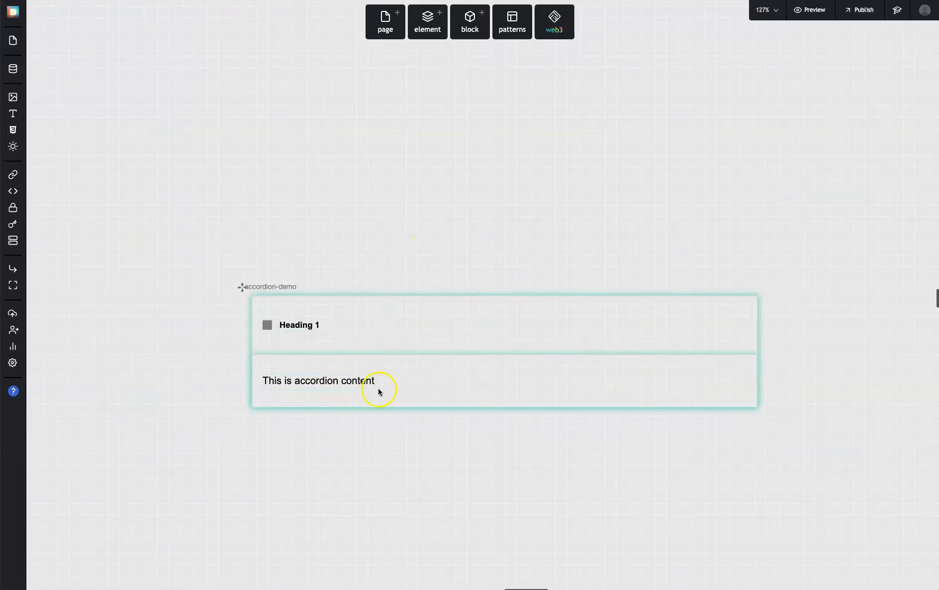
{"action": "double_click", "coordinate": [366, 380]}
{"action": "left_click", "coordinate": [373, 251]}
{"action": "left_click", "coordinate": [372, 359]}
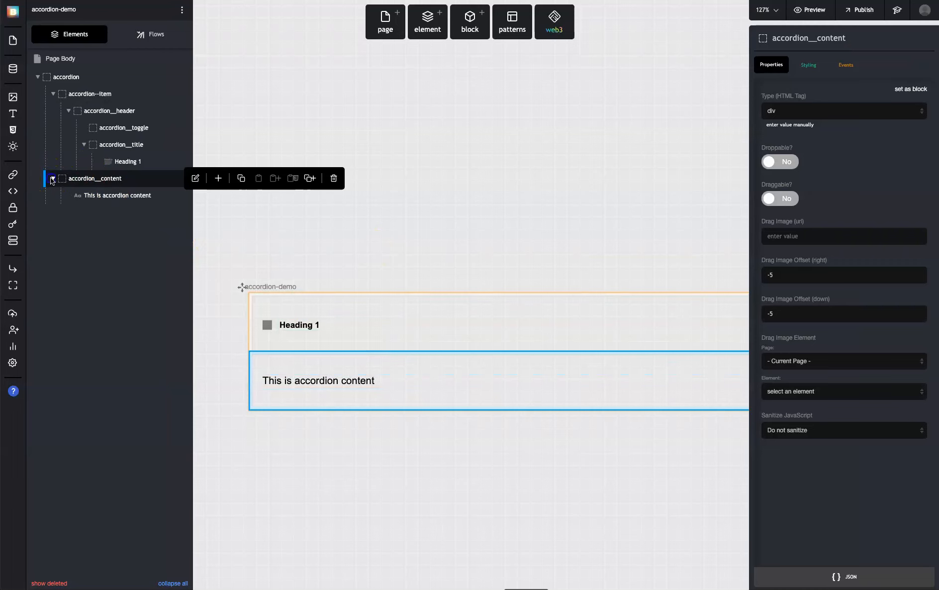
Review the accordion's element tree, collapsing the accordion__content and accordion__title branches and selecting accordion__toggle
{"action": "left_click", "coordinate": [52, 179]}
{"action": "left_click", "coordinate": [452, 349]}
{"action": "left_click", "coordinate": [445, 300]}
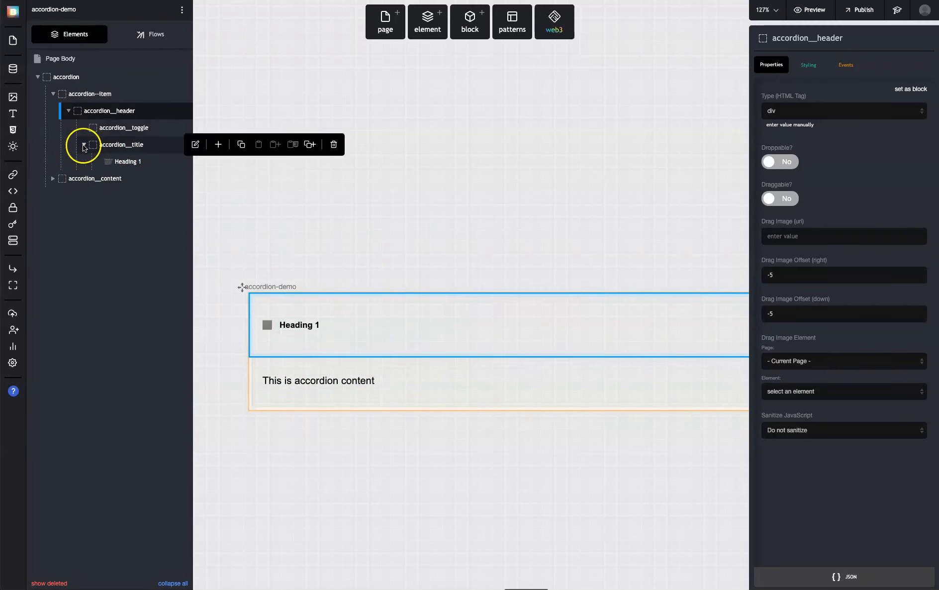
{"action": "left_click", "coordinate": [84, 145]}
{"action": "left_click", "coordinate": [68, 111]}
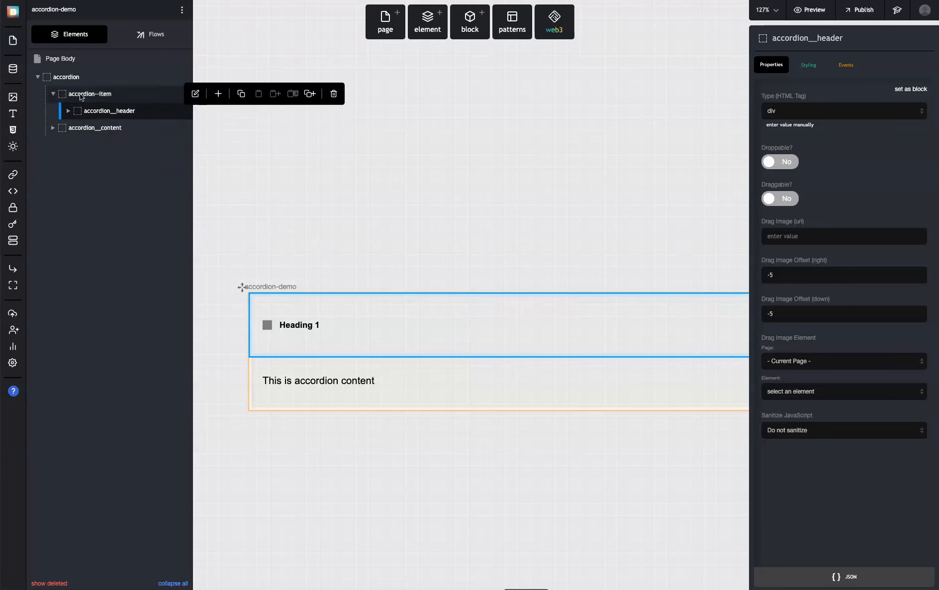
{"action": "left_click", "coordinate": [70, 112]}
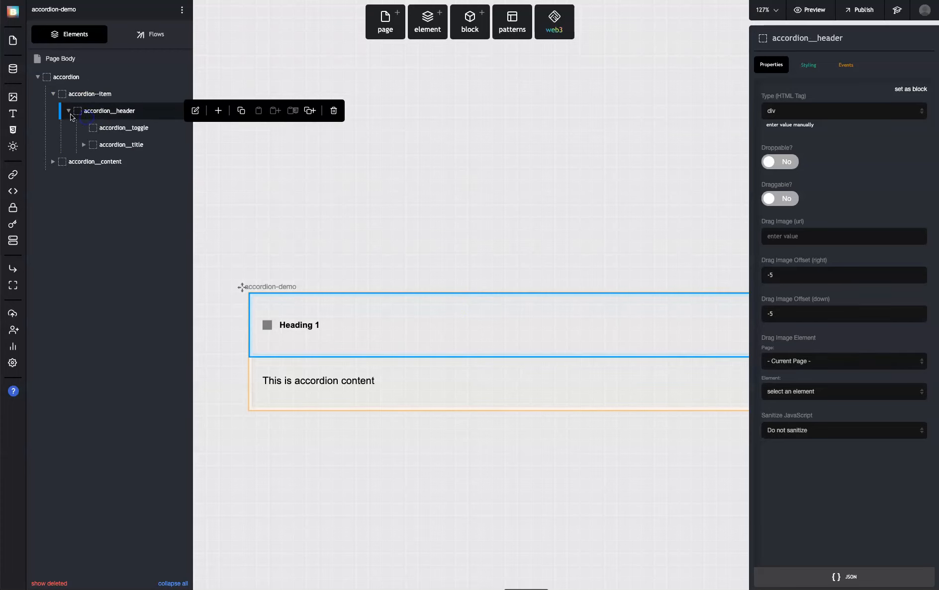
{"action": "left_click", "coordinate": [105, 128]}
{"action": "left_click", "coordinate": [291, 380]}
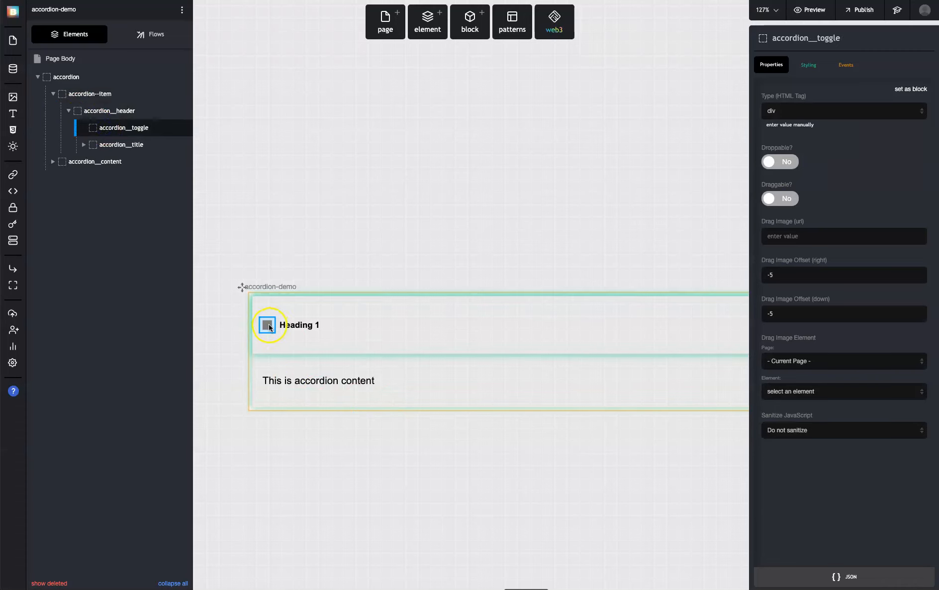
{"action": "left_click", "coordinate": [367, 371]}
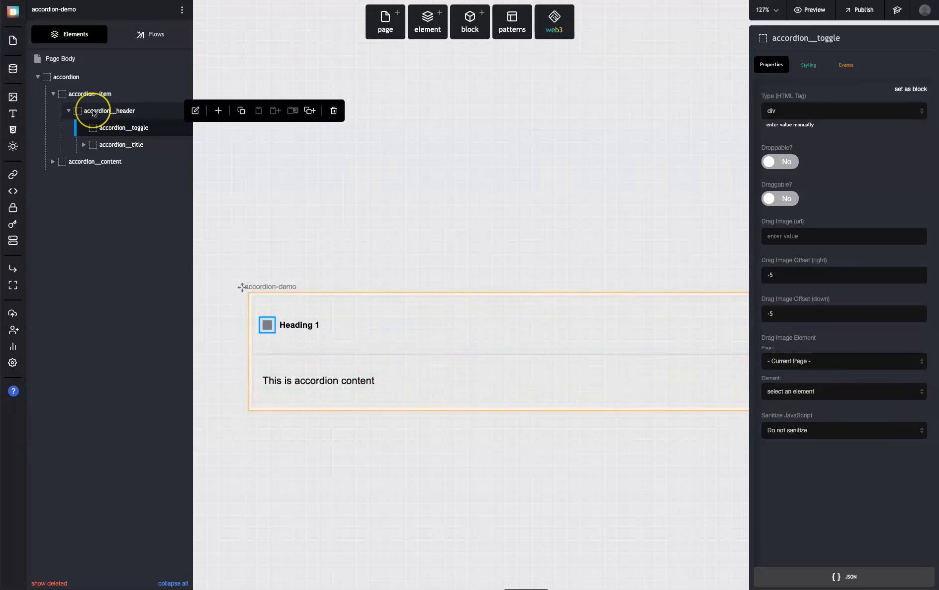
Create a new page flow and name it "expand-content (1)"
{"action": "left_click", "coordinate": [156, 44]}
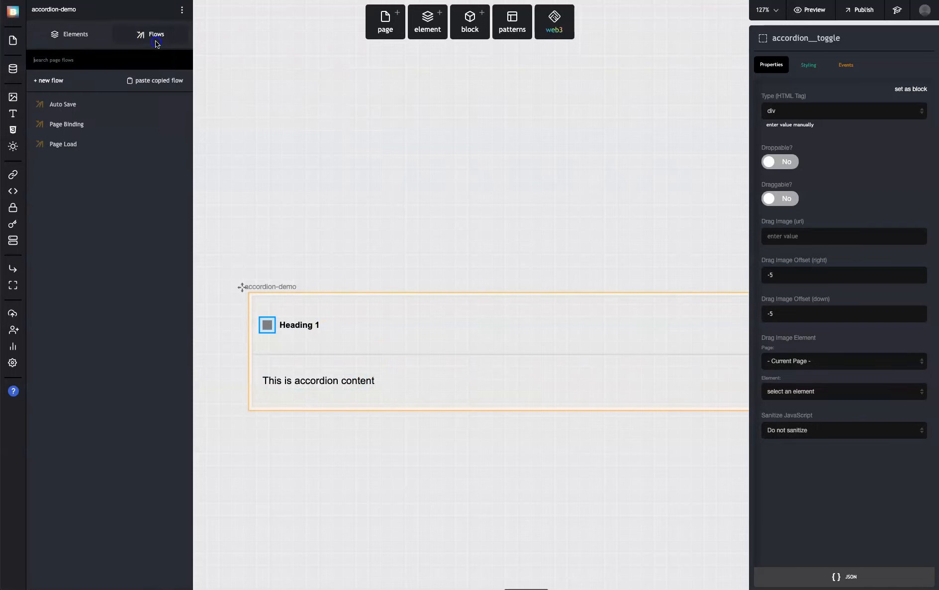
{"action": "left_click", "coordinate": [62, 78]}
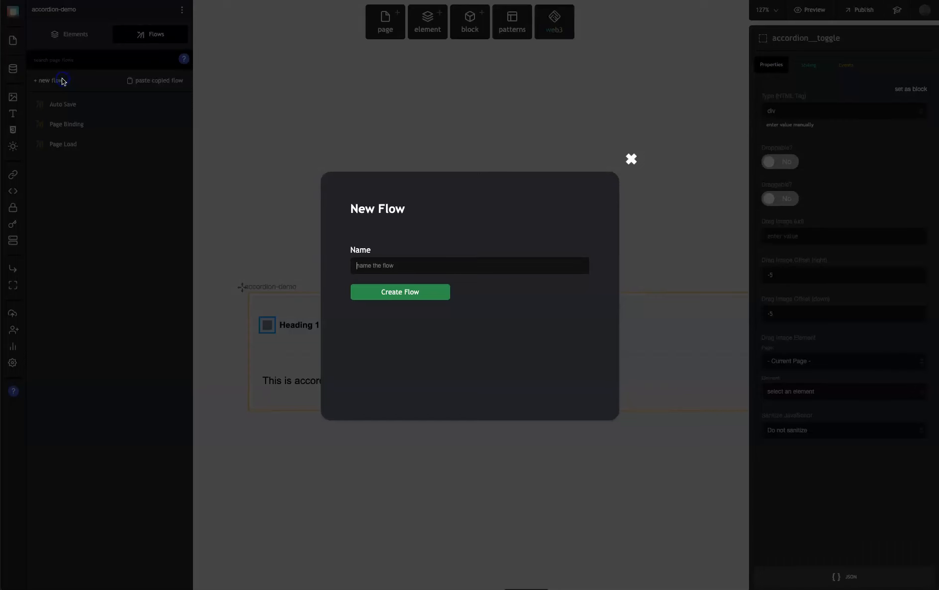
{"action": "left_click", "coordinate": [428, 266]}
{"action": "type", "text": "e"}
{"action": "key", "text": "BackSpace"}
{"action": "type", "text": "exp"}
{"action": "key", "text": "BackSpace"}
{"action": "key", "text": "BackSpace"}
{"action": "key", "text": "BackSpace"}
{"action": "type", "text": "cpp"}
{"action": "key", "text": "BackSpace"}
{"action": "type", "text": "e"}
{"action": "key", "text": "Return"}
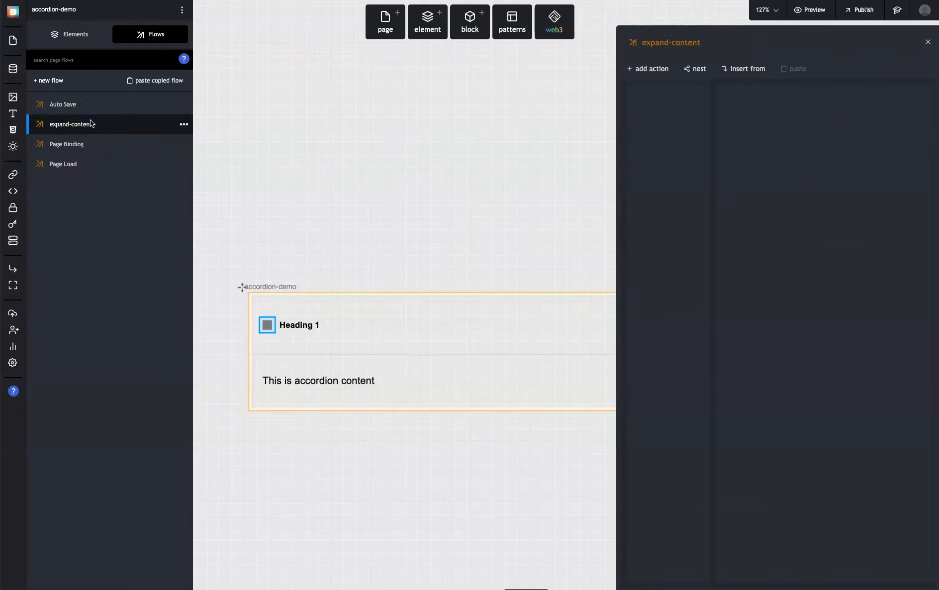
{"action": "left_click", "coordinate": [666, 42]}
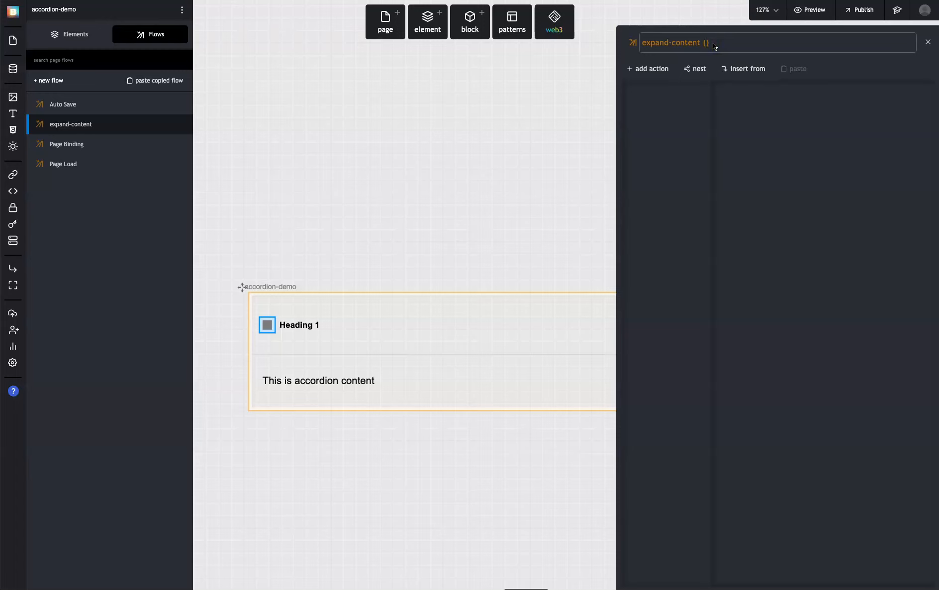
{"action": "type", "text": "(1)"}
Add an "Element - toggle style class" action to the expand-content (1) flow
{"action": "left_click", "coordinate": [649, 68]}
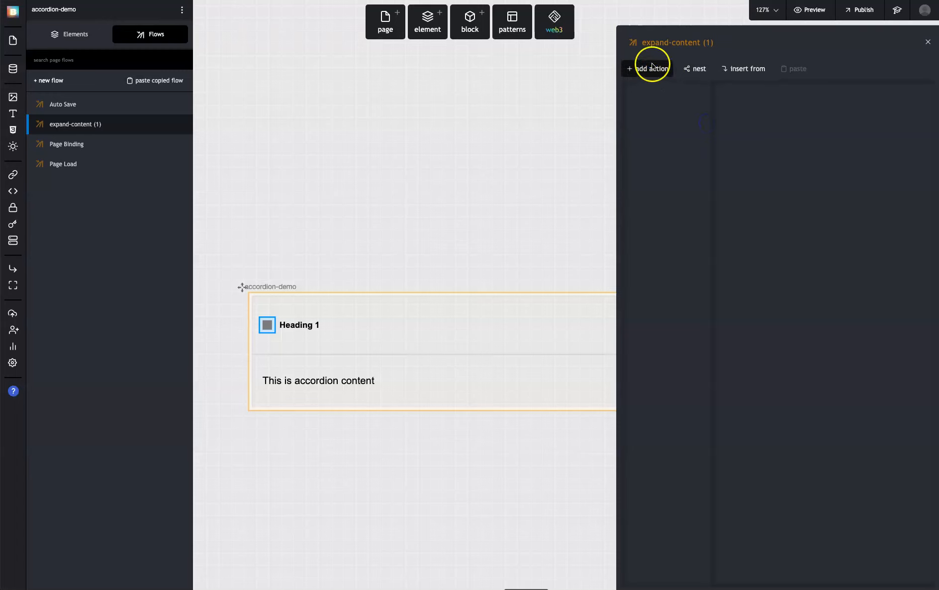
{"action": "left_click", "coordinate": [642, 58]}
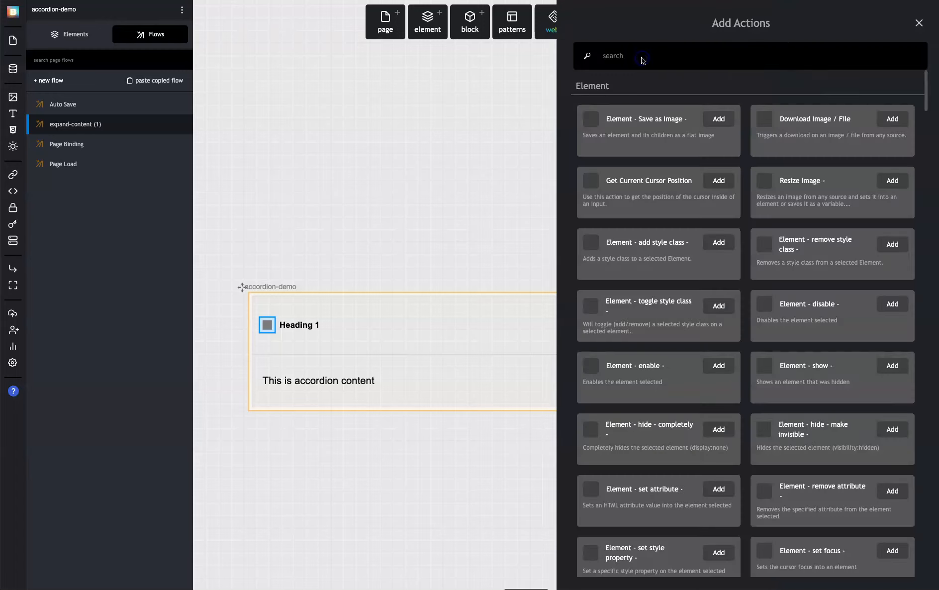
{"action": "type", "text": "togg"}
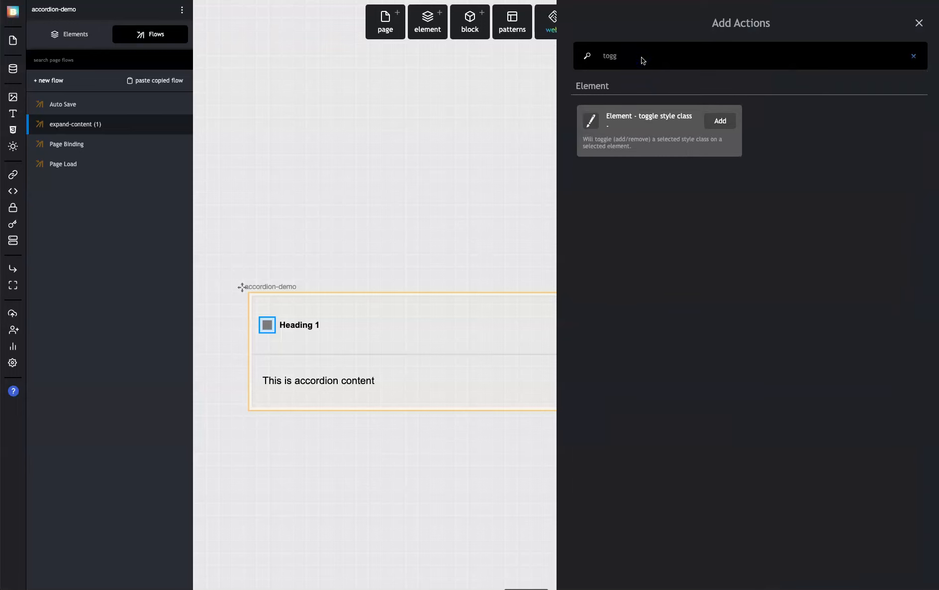
{"action": "left_click", "coordinate": [716, 119]}
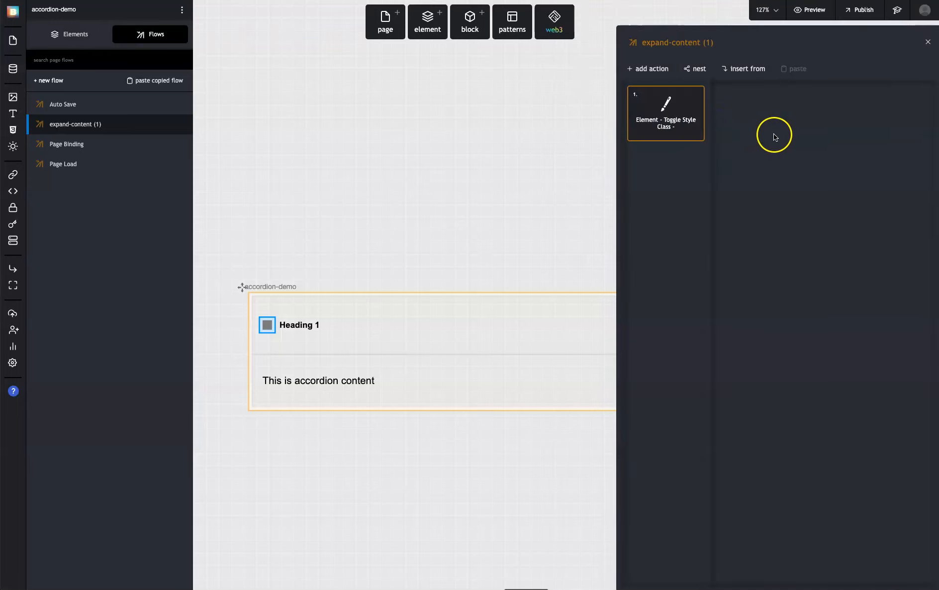
Set the toggle action's class to accordion__item--expanded and its target element to accordion__content
{"action": "left_click", "coordinate": [769, 147]}
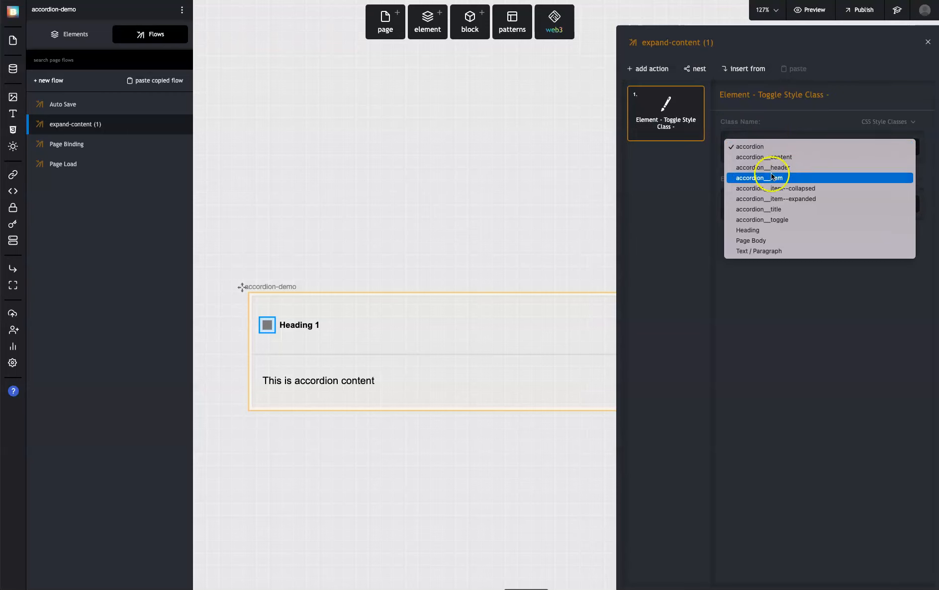
{"action": "left_click", "coordinate": [775, 199]}
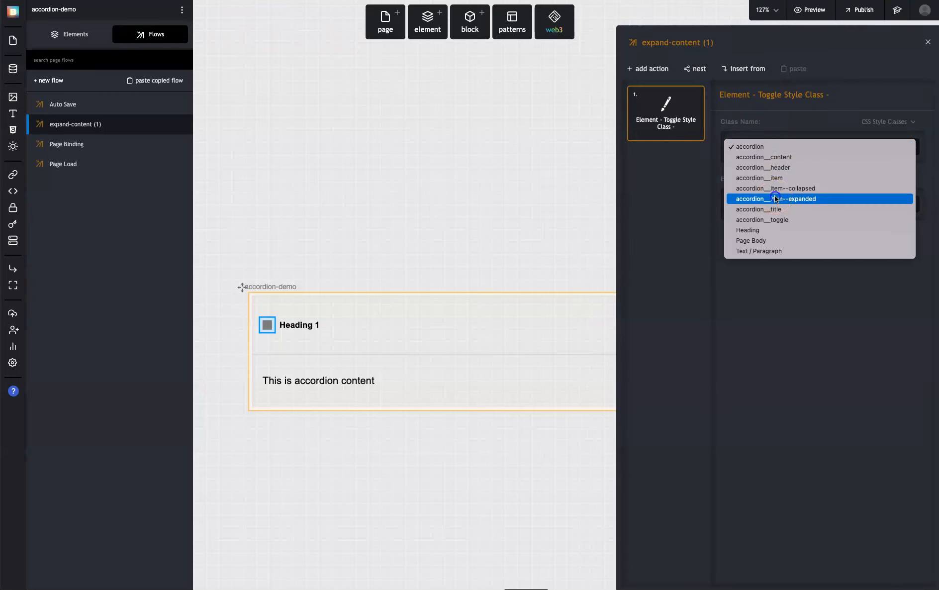
{"action": "left_click", "coordinate": [779, 203]}
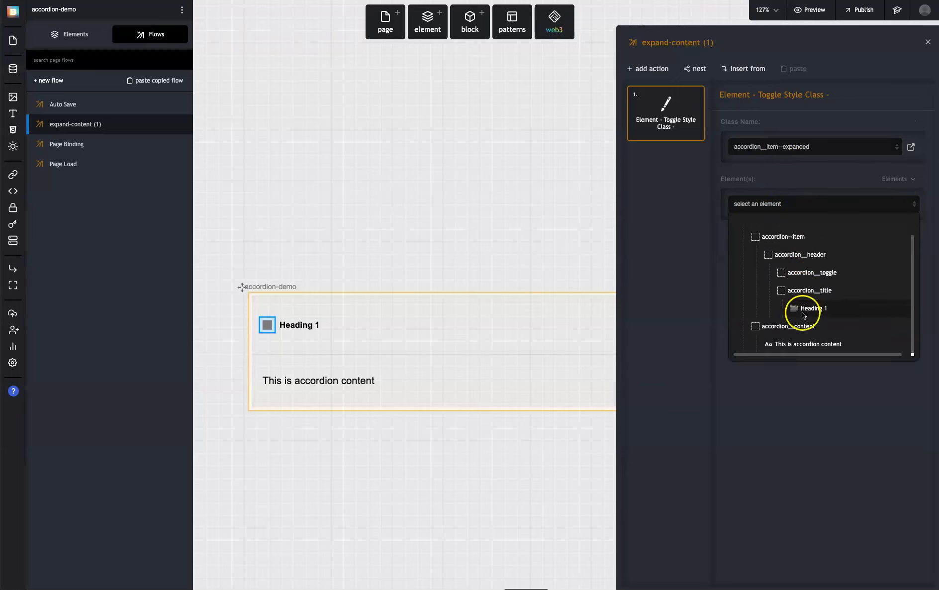
{"action": "left_click", "coordinate": [804, 325]}
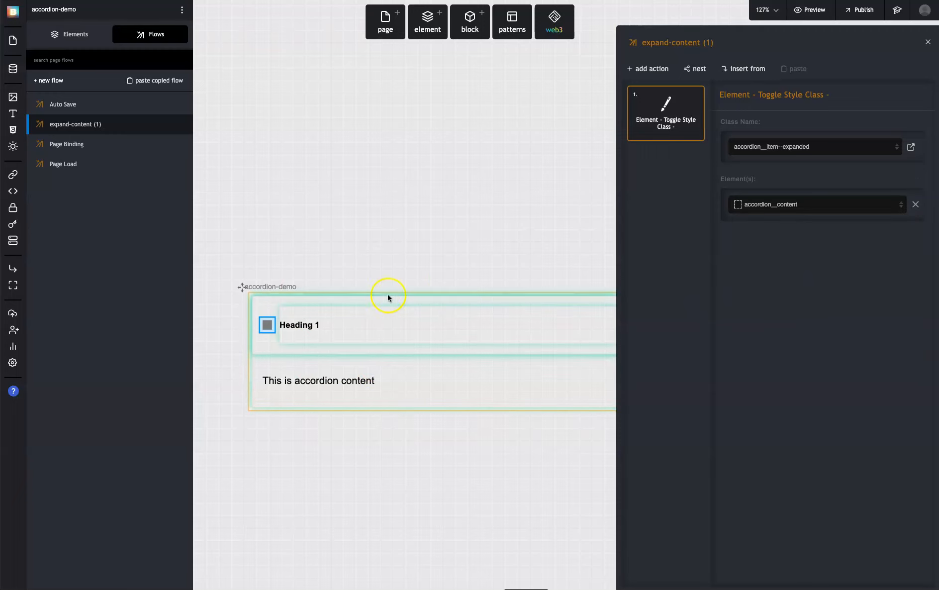
Apply the accordion__item--collapsed utility class to the accordion__content element
{"action": "left_click", "coordinate": [379, 274]}
{"action": "left_click", "coordinate": [402, 363]}
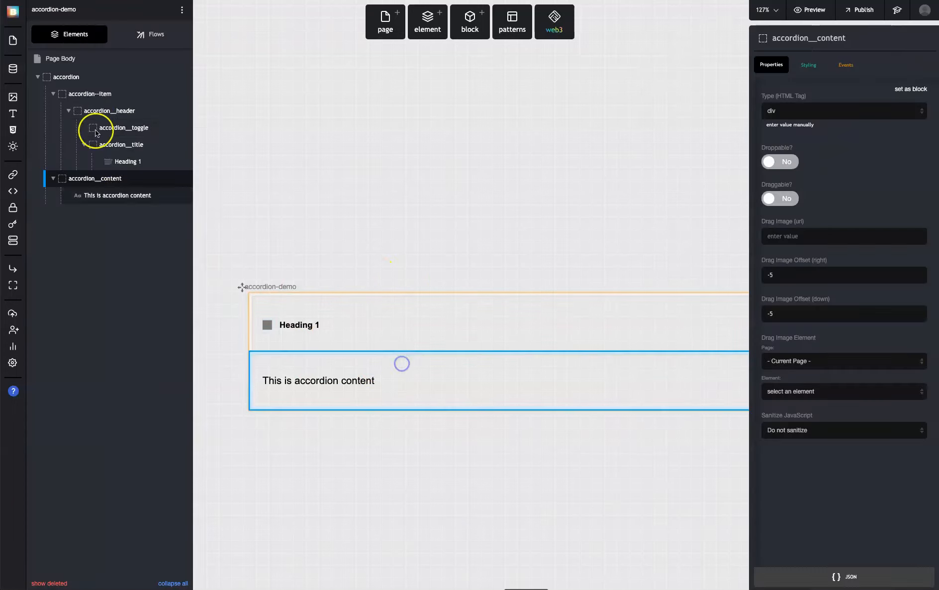
{"action": "left_click", "coordinate": [812, 66]}
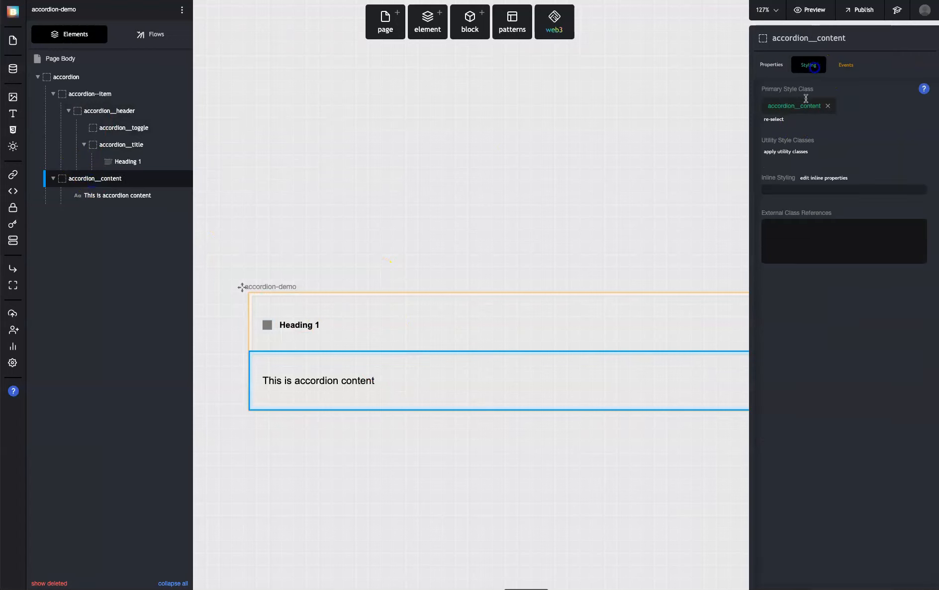
{"action": "left_click", "coordinate": [795, 154]}
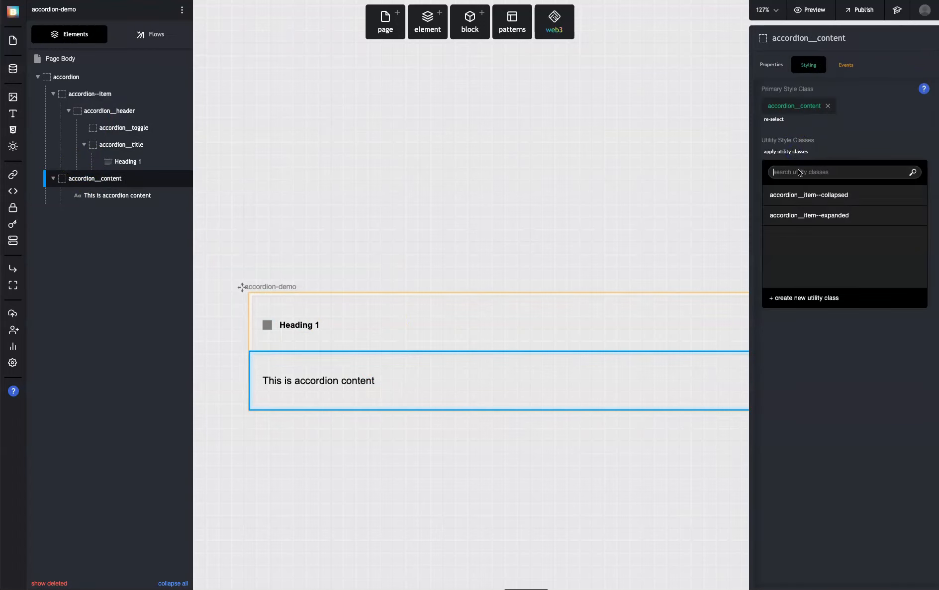
{"action": "left_click", "coordinate": [806, 194]}
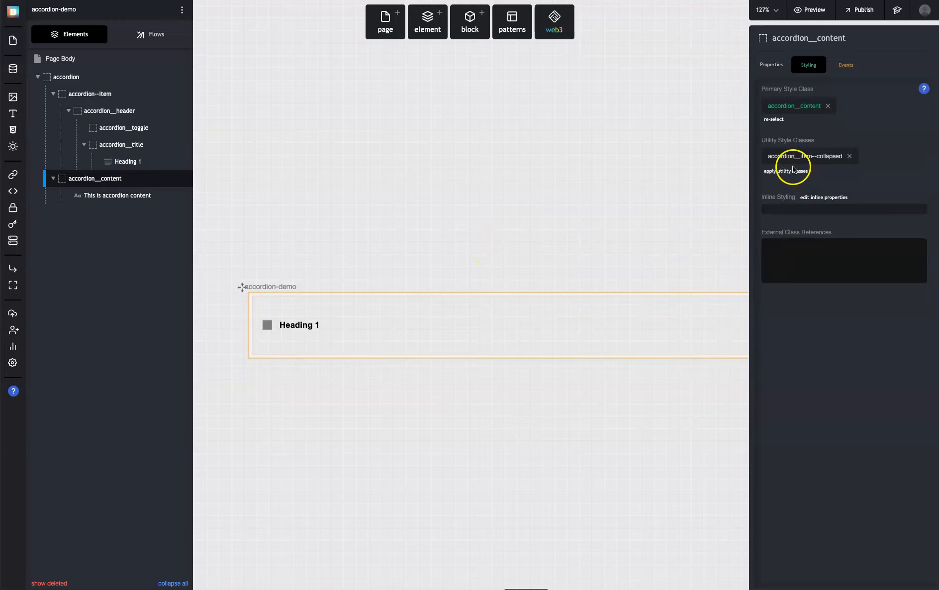
Preview the accordion-demo page, then return to the editor
{"action": "left_click", "coordinate": [491, 214]}
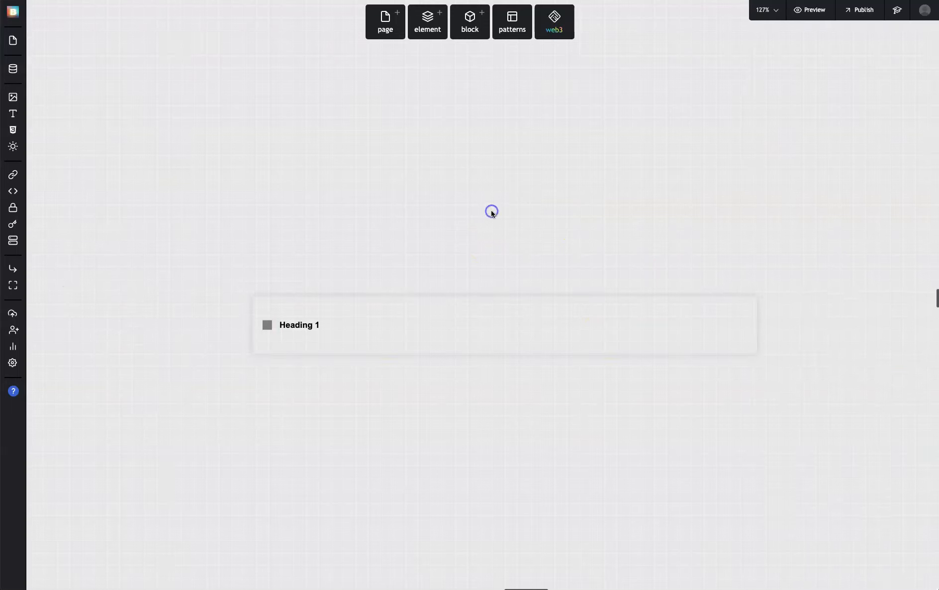
{"action": "key", "text": "p"}
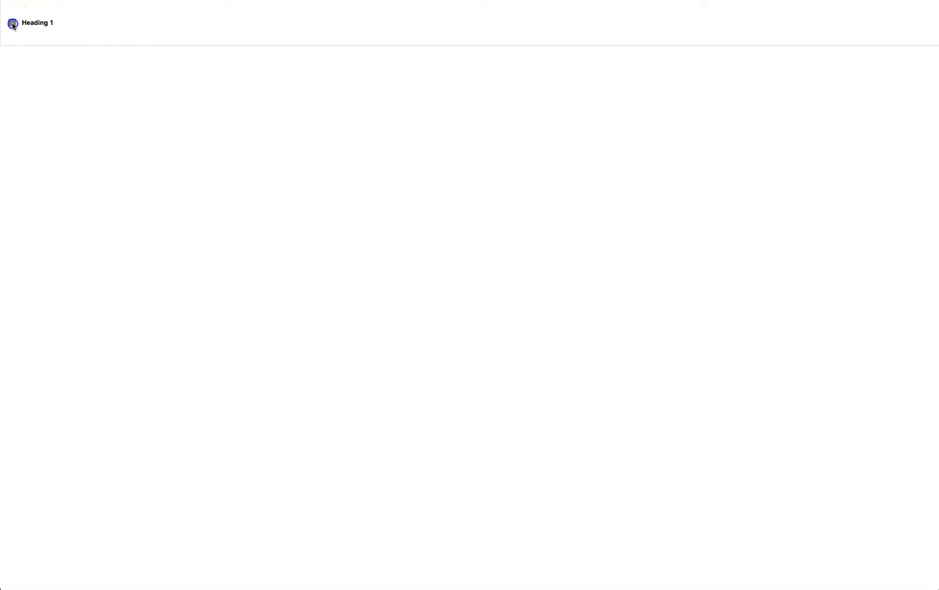
{"action": "key", "text": "Escape"}
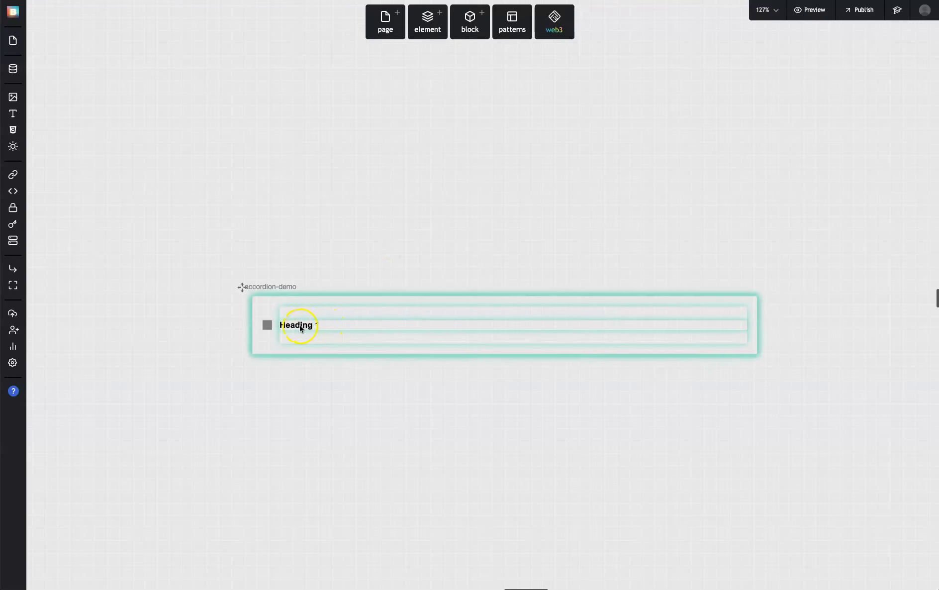
Assign the expand-content (1) flow to the click event of the accordion__toggle element
{"action": "left_click", "coordinate": [266, 326]}
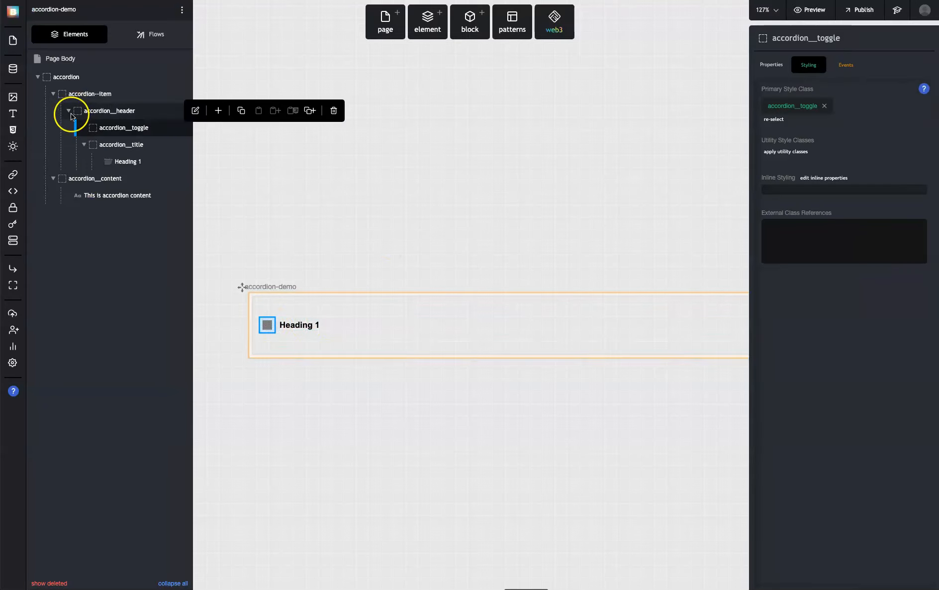
{"action": "left_click", "coordinate": [847, 65]}
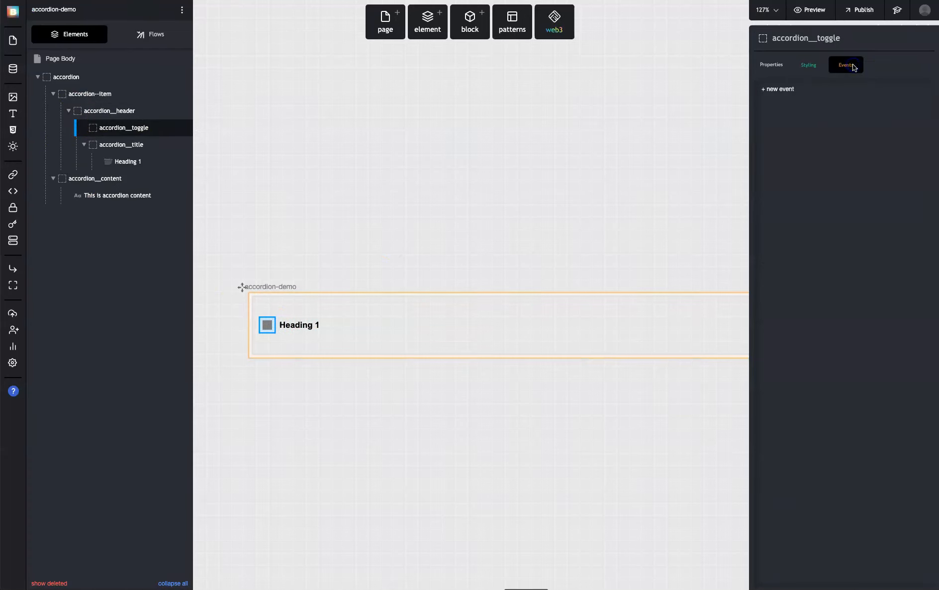
{"action": "left_click", "coordinate": [791, 121]}
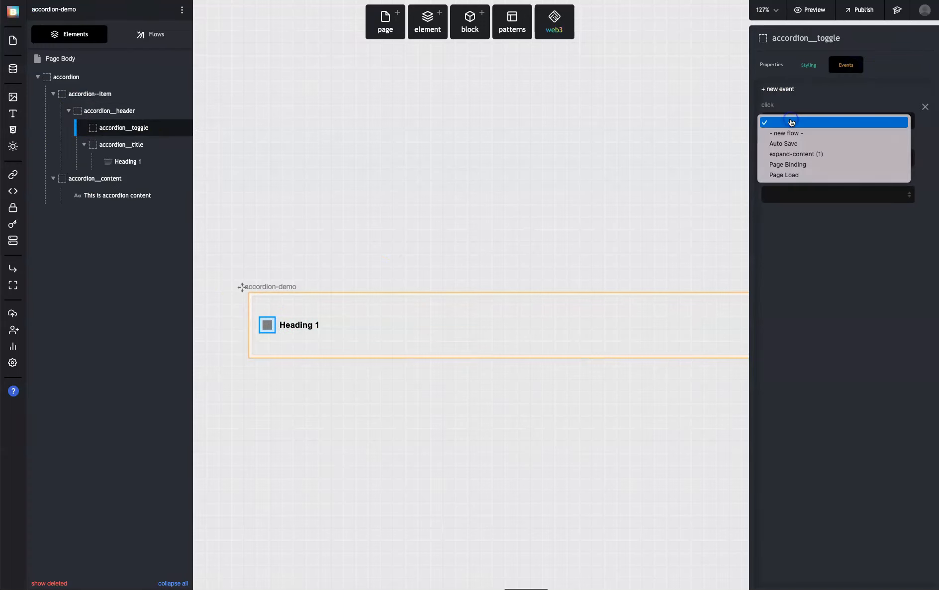
{"action": "left_click", "coordinate": [802, 153]}
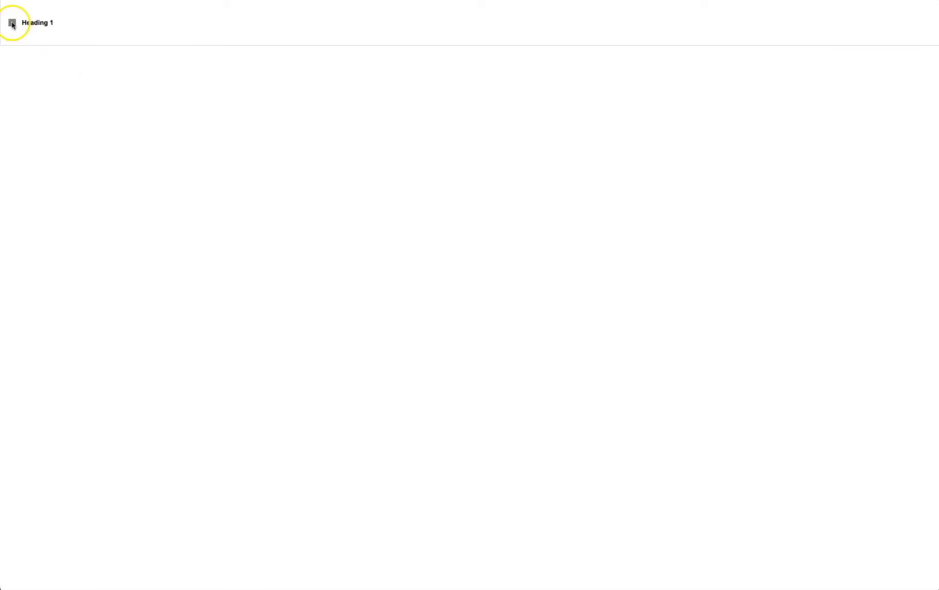
Test expanding and collapsing the accordion repeatedly with the toggle square in the page preview
{"action": "left_click", "coordinate": [12, 23]}
{"action": "left_click", "coordinate": [12, 23]}
{"action": "left_click", "coordinate": [13, 24]}
{"action": "left_click", "coordinate": [12, 24]}
{"action": "left_click", "coordinate": [12, 23]}
{"action": "left_click", "coordinate": [12, 24]}
{"action": "left_click", "coordinate": [12, 24]}
{"action": "left_click", "coordinate": [13, 23]}
{"action": "left_click", "coordinate": [12, 24]}
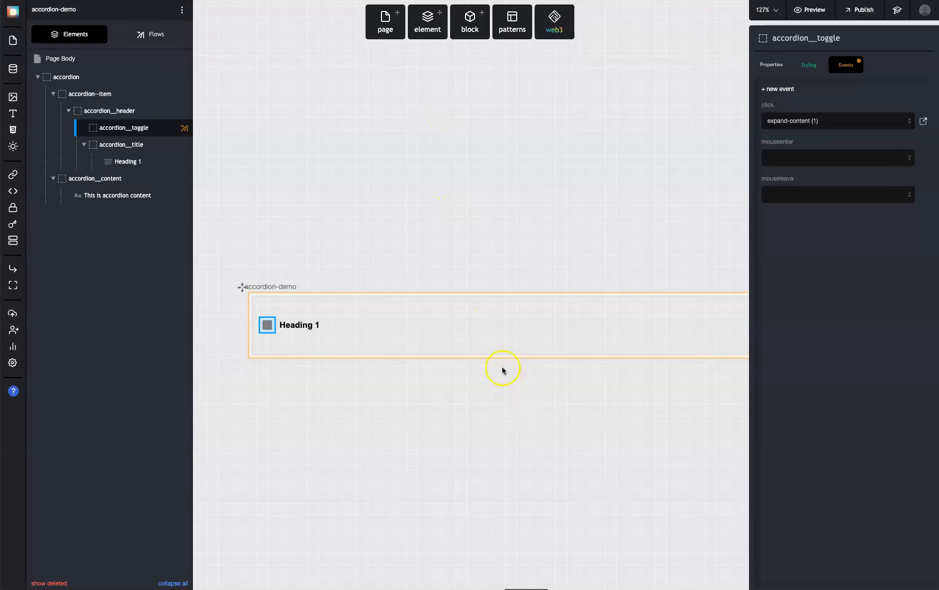
Give the accordion__content style class a light grey background color
{"action": "left_click", "coordinate": [497, 349]}
{"action": "left_click", "coordinate": [112, 177]}
{"action": "left_click", "coordinate": [808, 65]}
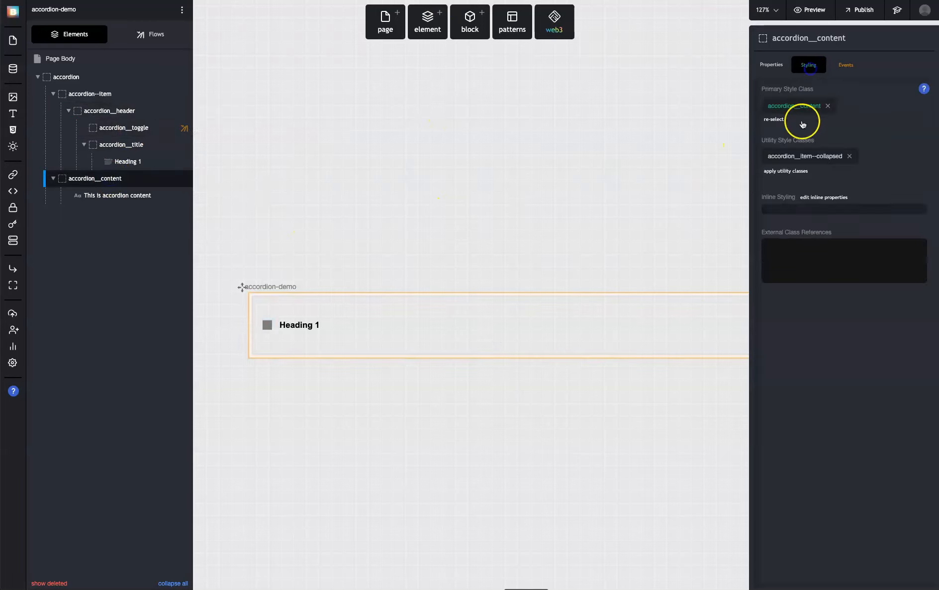
{"action": "left_click", "coordinate": [793, 111]}
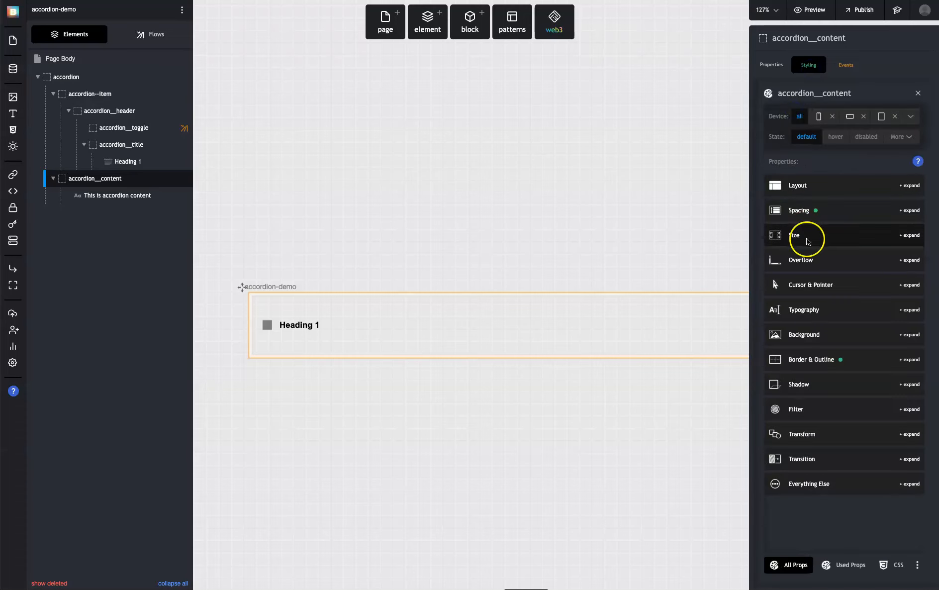
{"action": "left_click", "coordinate": [817, 333]}
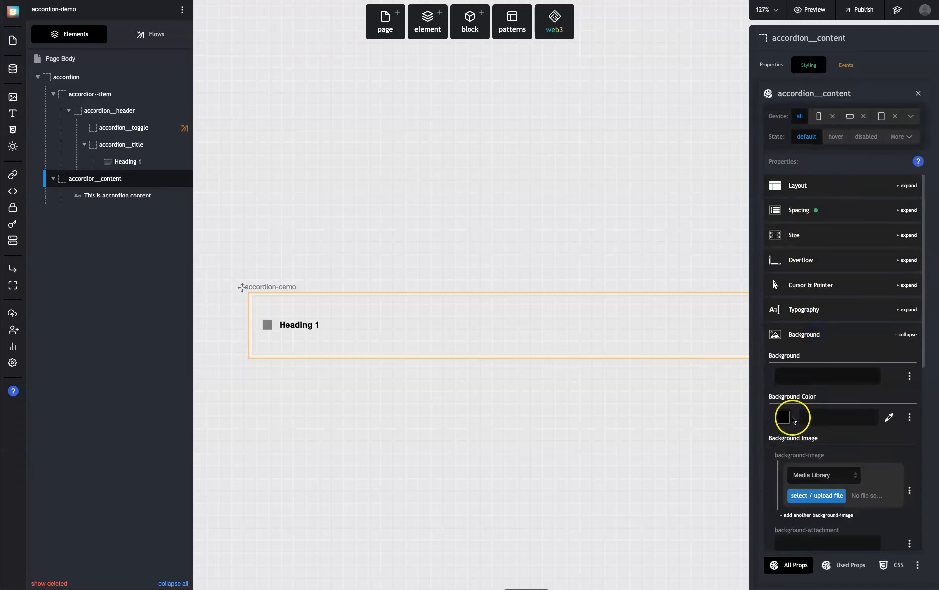
{"action": "left_click", "coordinate": [784, 419]}
{"action": "left_click", "coordinate": [674, 402]}
{"action": "left_click", "coordinate": [501, 173]}
Test the toggle with the grey content area in the preview, then close the preview
{"action": "key", "text": "ctrl+Tab"}
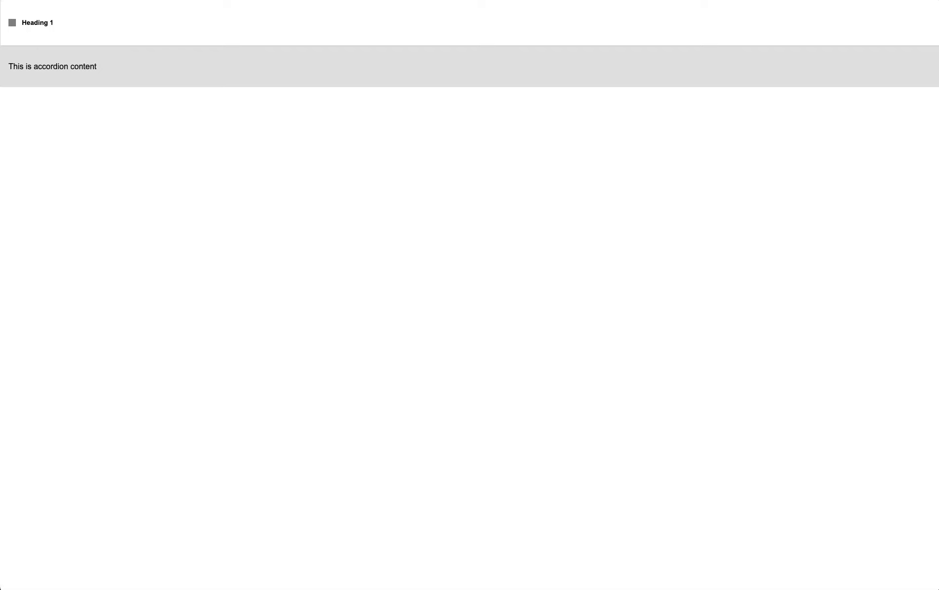
{"action": "left_click", "coordinate": [9, 23]}
{"action": "left_click", "coordinate": [9, 23]}
{"action": "left_click", "coordinate": [9, 23]}
{"action": "left_click", "coordinate": [9, 22]}
{"action": "left_click", "coordinate": [9, 22]}
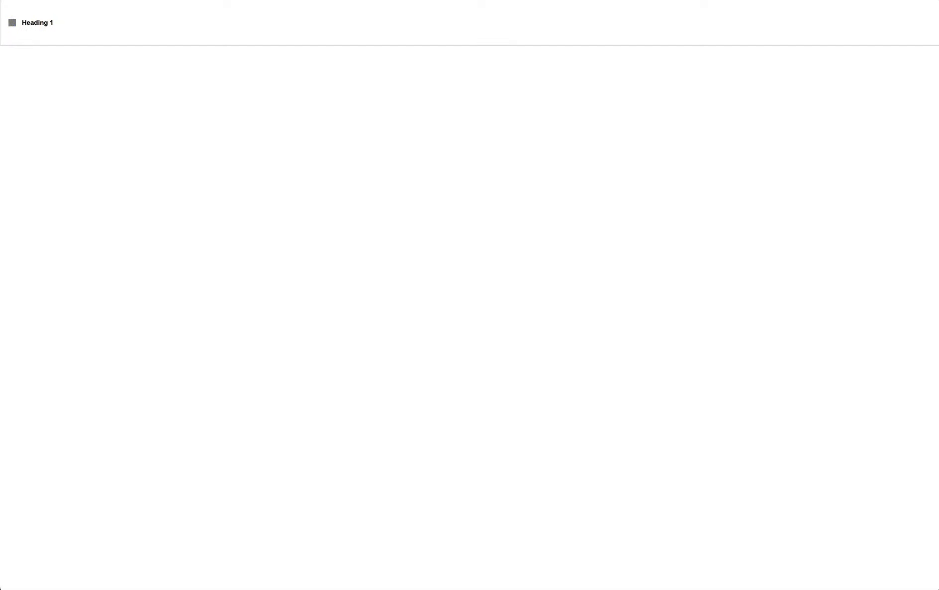
{"action": "key", "text": "super+w"}
Collapse the accordion__header, accordion__content and accordion--item branches and inspect the styling classes of accordion__content
{"action": "left_click", "coordinate": [413, 300]}
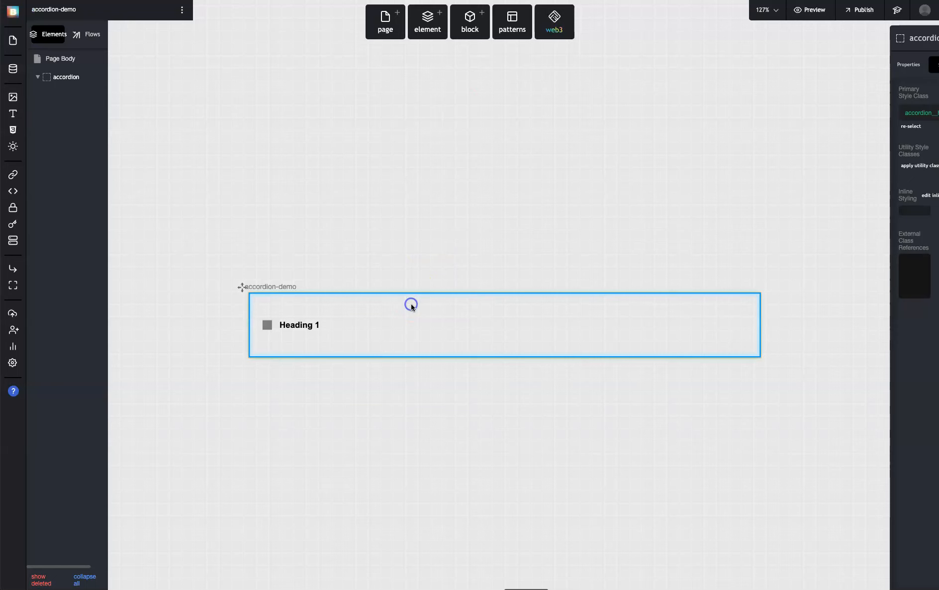
{"action": "left_click", "coordinate": [60, 110]}
{"action": "left_click", "coordinate": [69, 110]}
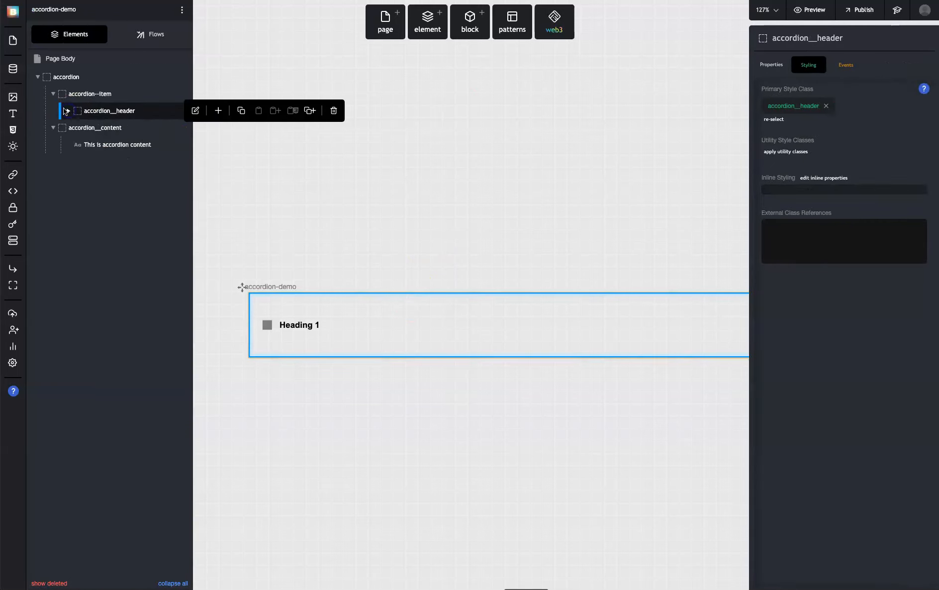
{"action": "left_click", "coordinate": [53, 127]}
{"action": "left_click", "coordinate": [53, 93]}
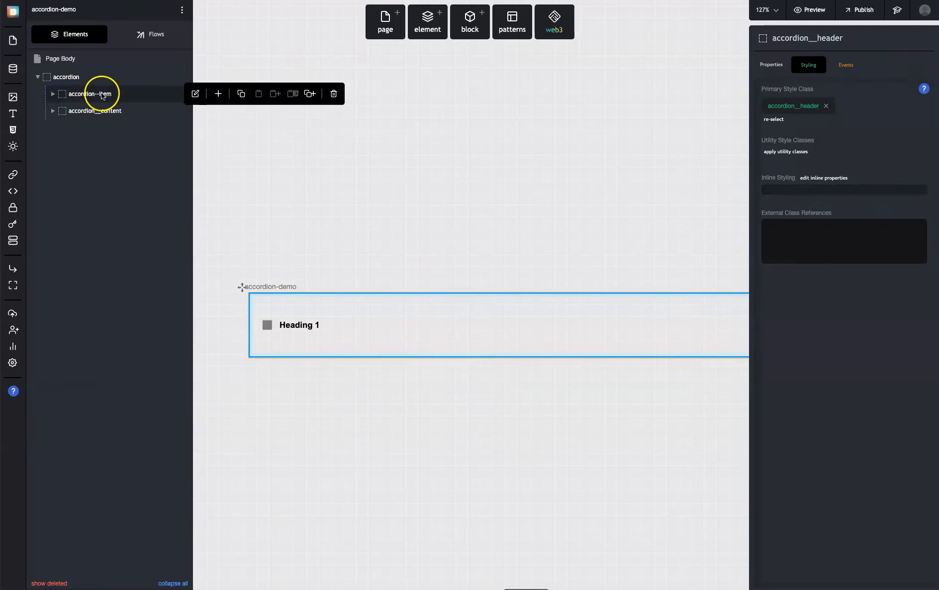
{"action": "left_click", "coordinate": [105, 112]}
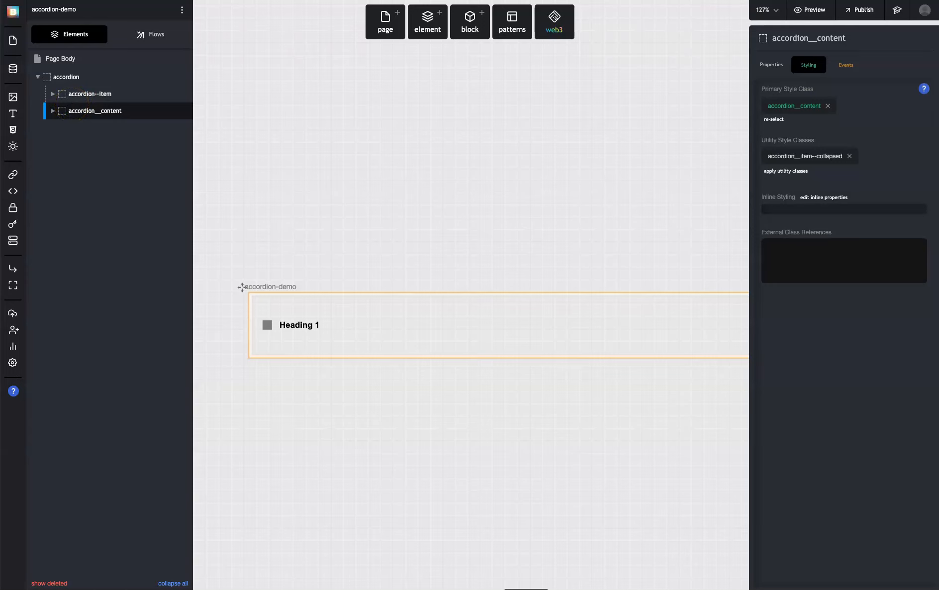
Try to duplicate the accordion--item element
{"action": "left_click", "coordinate": [111, 95]}
{"action": "left_click", "coordinate": [50, 94]}
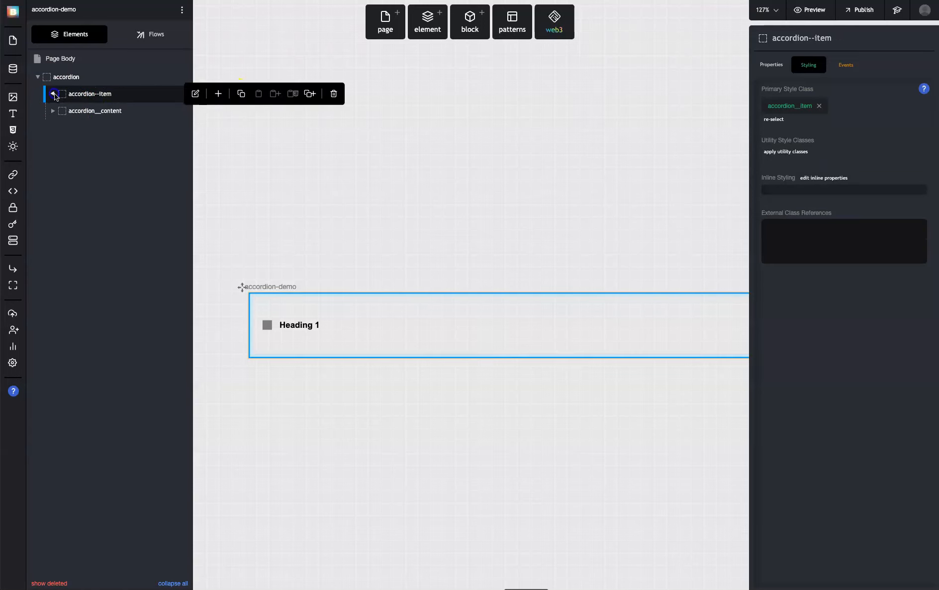
{"action": "left_click", "coordinate": [309, 93]}
{"action": "left_click", "coordinate": [13, 41]}
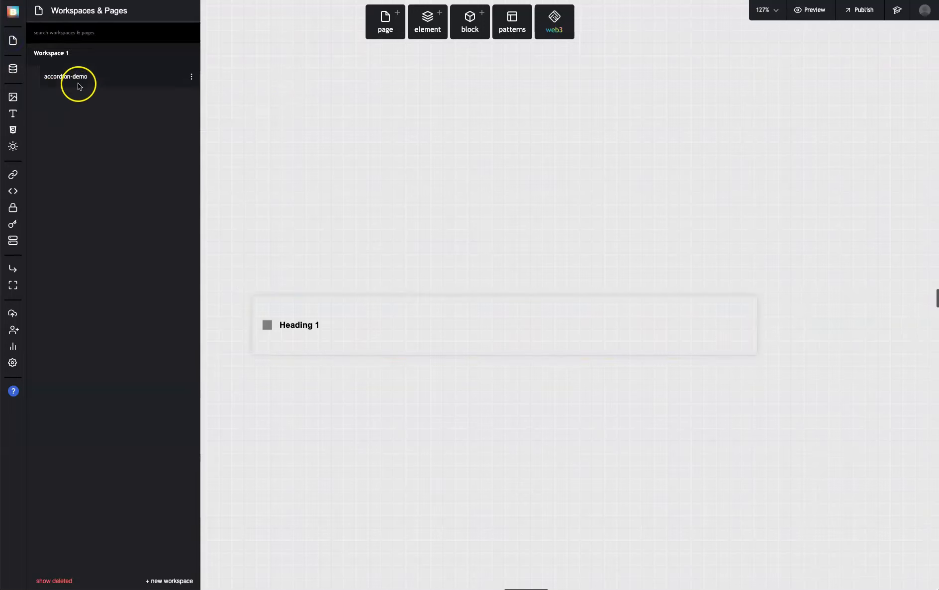
Reopen the accordion's element tree and collapse its accordion--item and accordion__content branches
{"action": "left_click", "coordinate": [339, 325]}
{"action": "left_click", "coordinate": [55, 94]}
{"action": "left_click", "coordinate": [99, 111]}
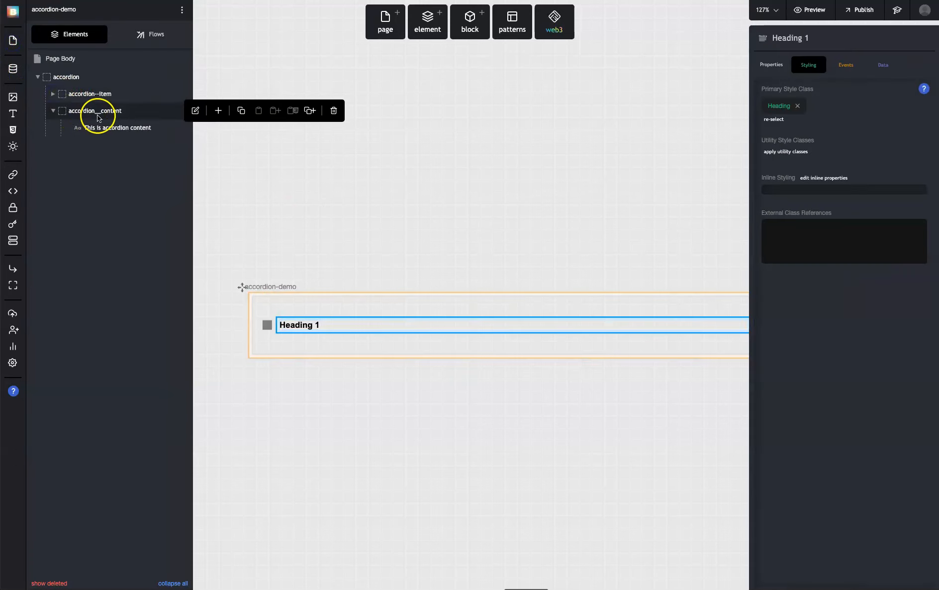
{"action": "left_click", "coordinate": [54, 111]}
{"action": "left_click", "coordinate": [53, 94]}
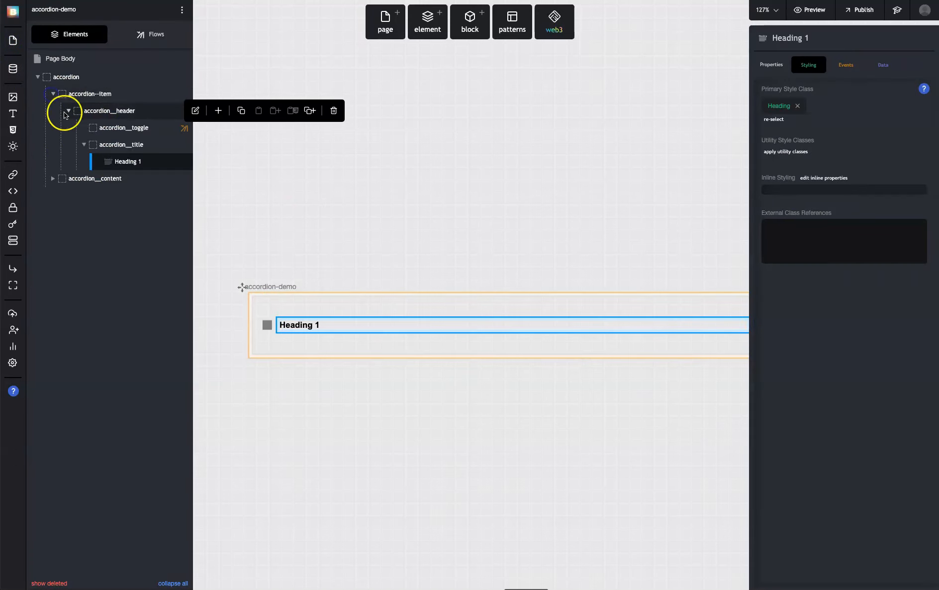
{"action": "left_click", "coordinate": [68, 110]}
{"action": "left_click", "coordinate": [53, 94]}
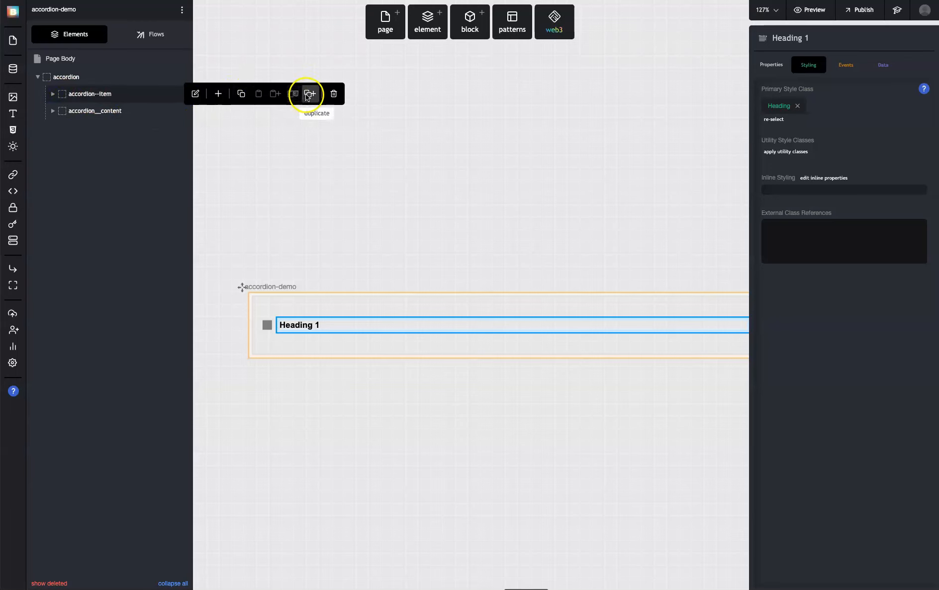
Duplicate the accordion--item element and place the copy after accordion__content inside the accordion
{"action": "left_click", "coordinate": [308, 94]}
{"action": "left_click", "coordinate": [112, 104]}
{"action": "left_click", "coordinate": [53, 110]}
{"action": "left_click_drag", "start_coordinate": [70, 114], "coordinate": [77, 79]}
{"action": "left_click", "coordinate": [37, 128]}
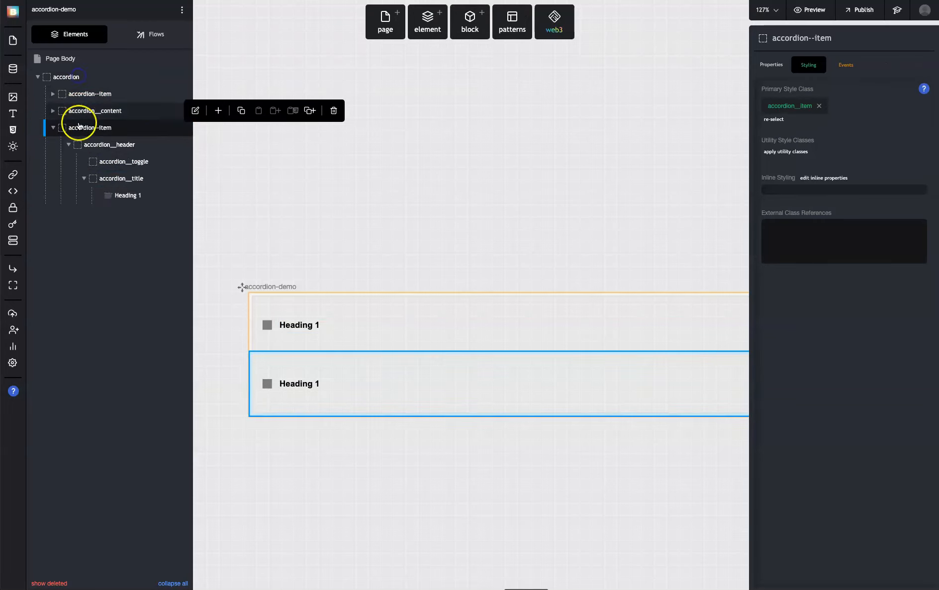
{"action": "left_click", "coordinate": [53, 128]}
Rename the first item accordion--item-1 and its duplicate accordion--item-2
{"action": "left_click", "coordinate": [132, 94]}
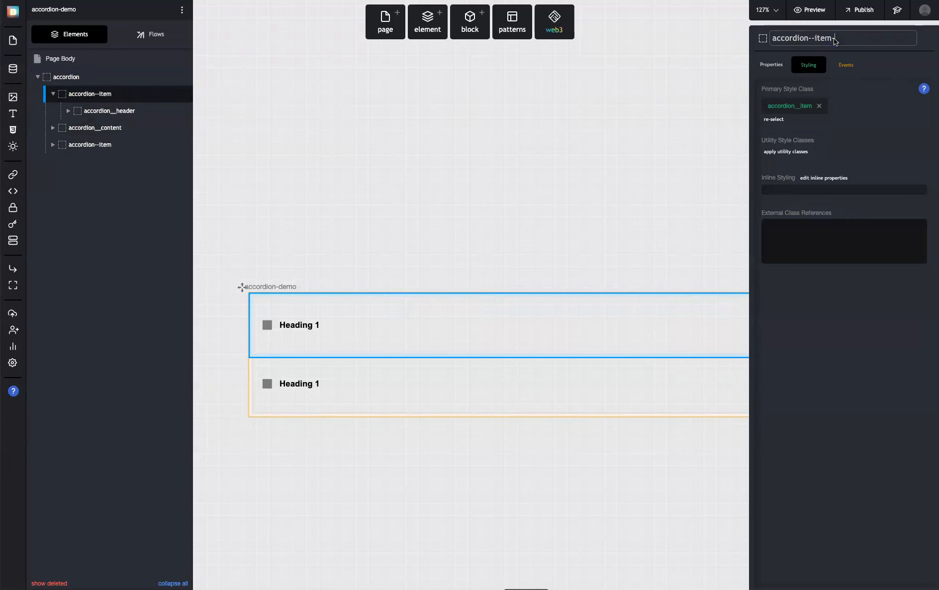
{"action": "left_click", "coordinate": [100, 145]}
{"action": "left_click", "coordinate": [847, 39]}
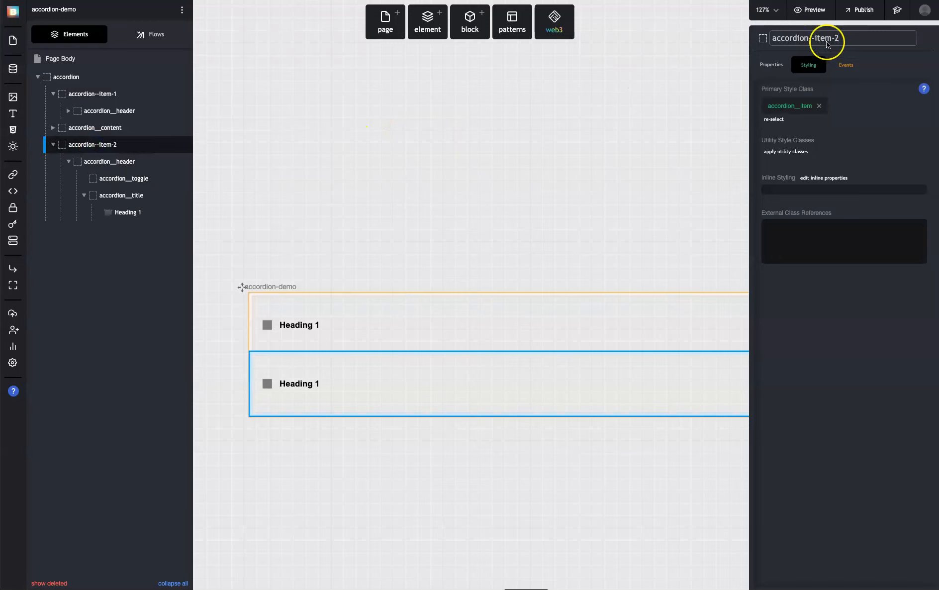
{"action": "left_click", "coordinate": [52, 146]}
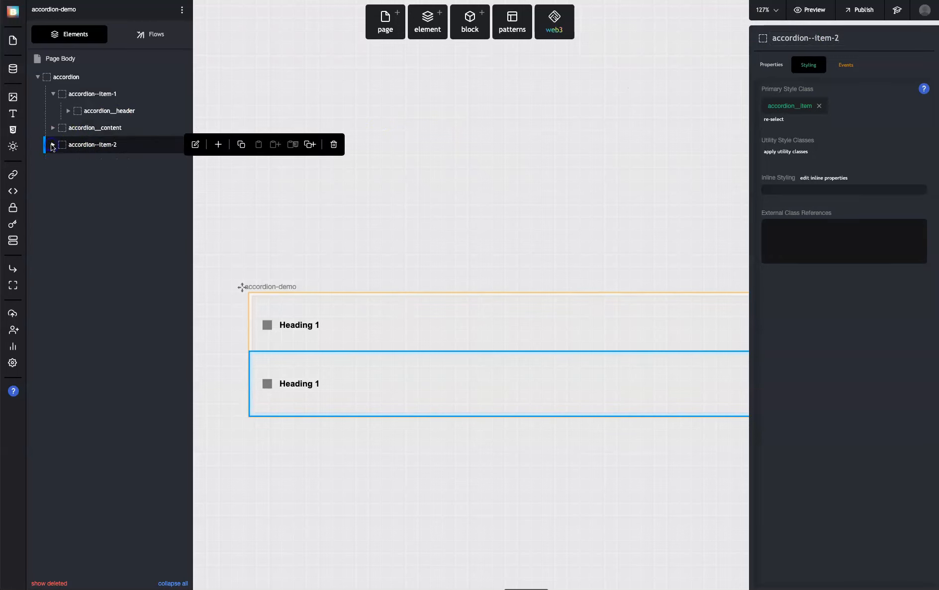
Duplicate the accordion__content element and place the copy after accordion--item-2
{"action": "mouse_move", "coordinate": [80, 127]}
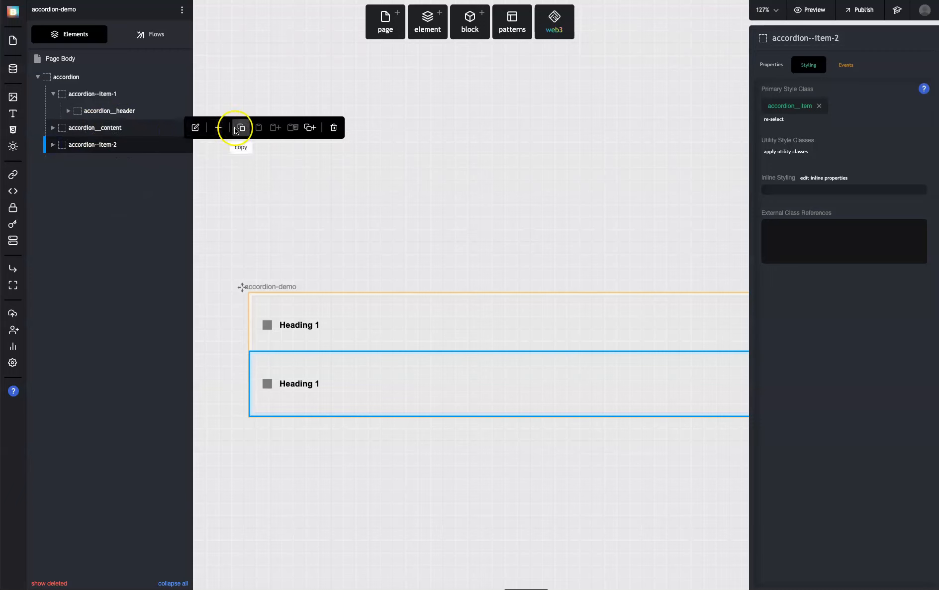
{"action": "left_click", "coordinate": [310, 127]}
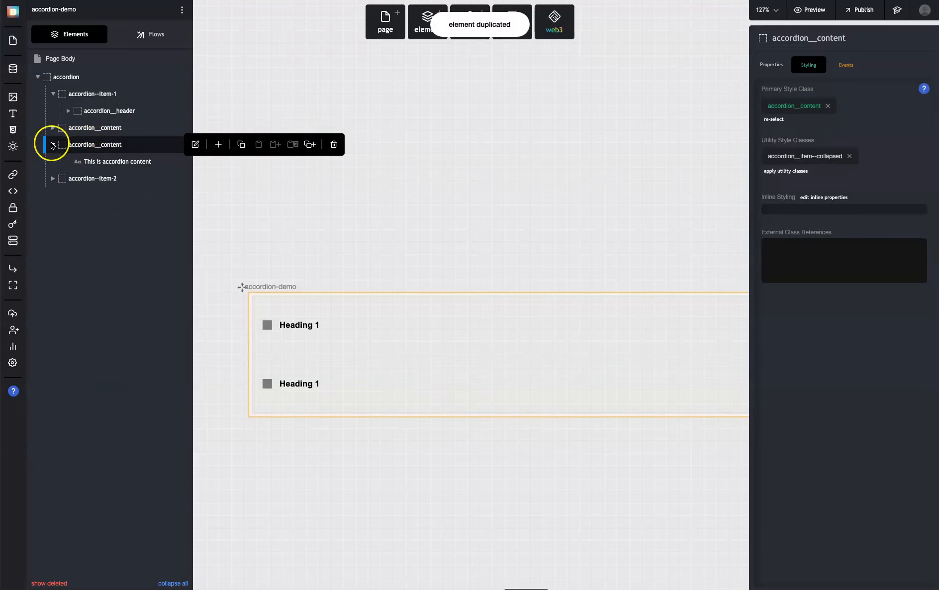
{"action": "left_click", "coordinate": [53, 144]}
{"action": "left_click_drag", "start_coordinate": [92, 162], "coordinate": [93, 142]}
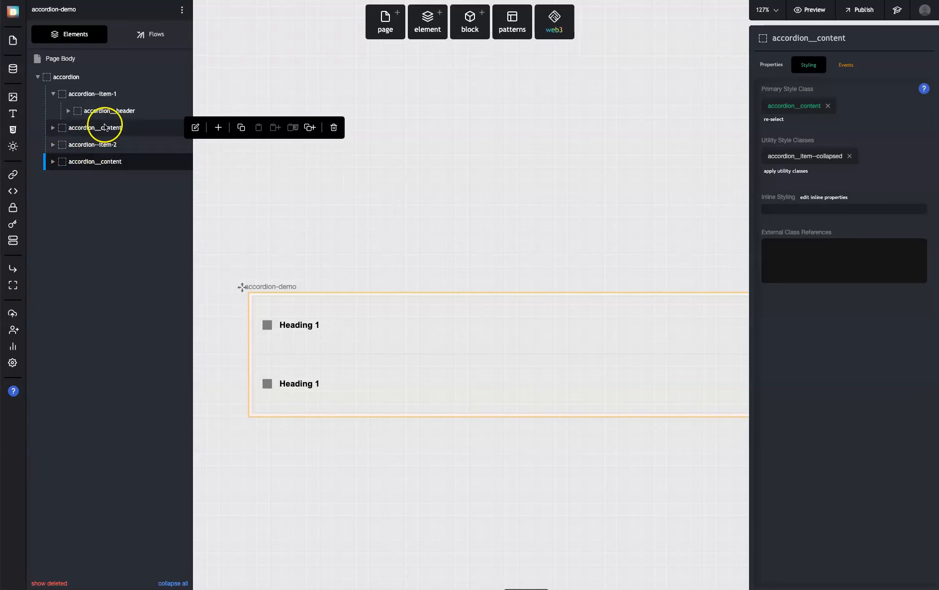
Rename the two content elements accordion__content-1 and accordion__content-2
{"action": "left_click", "coordinate": [53, 94]}
{"action": "left_click", "coordinate": [110, 118]}
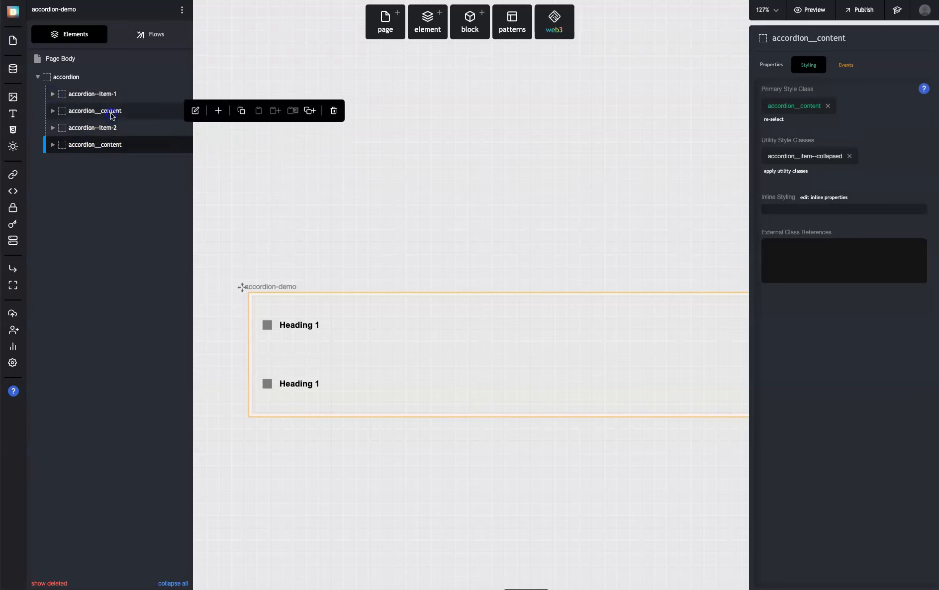
{"action": "left_click", "coordinate": [776, 37]}
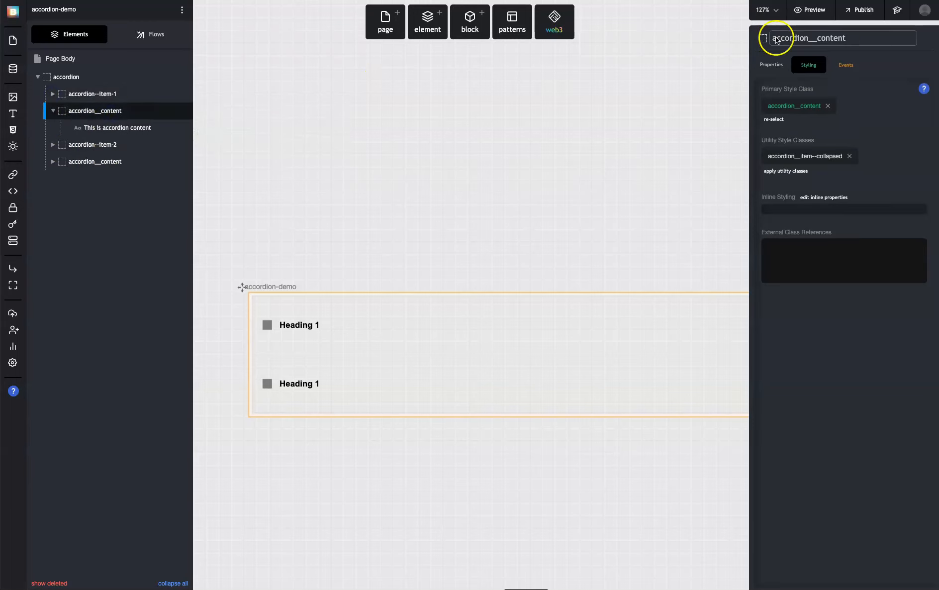
{"action": "left_click", "coordinate": [94, 161]}
{"action": "left_click", "coordinate": [867, 39]}
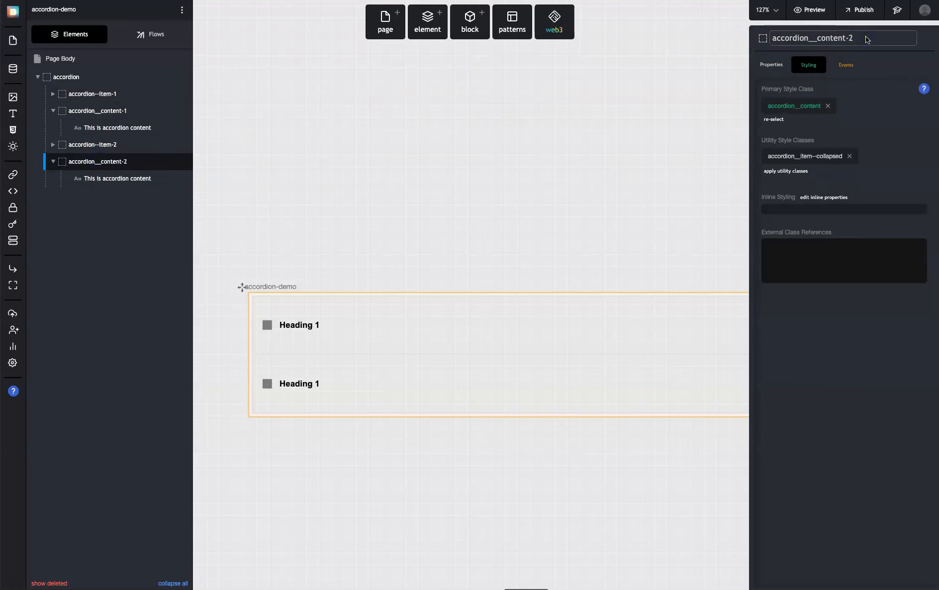
Duplicate accordion--item-2 and accordion__content-2, ordering the copied item and content as a pair after the originals
{"action": "left_click", "coordinate": [52, 161]}
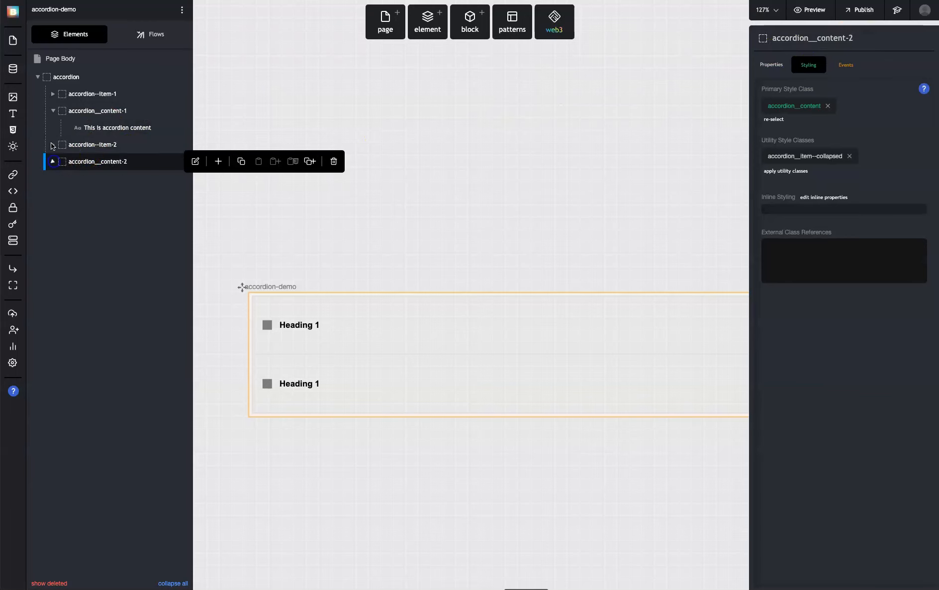
{"action": "left_click", "coordinate": [53, 111]}
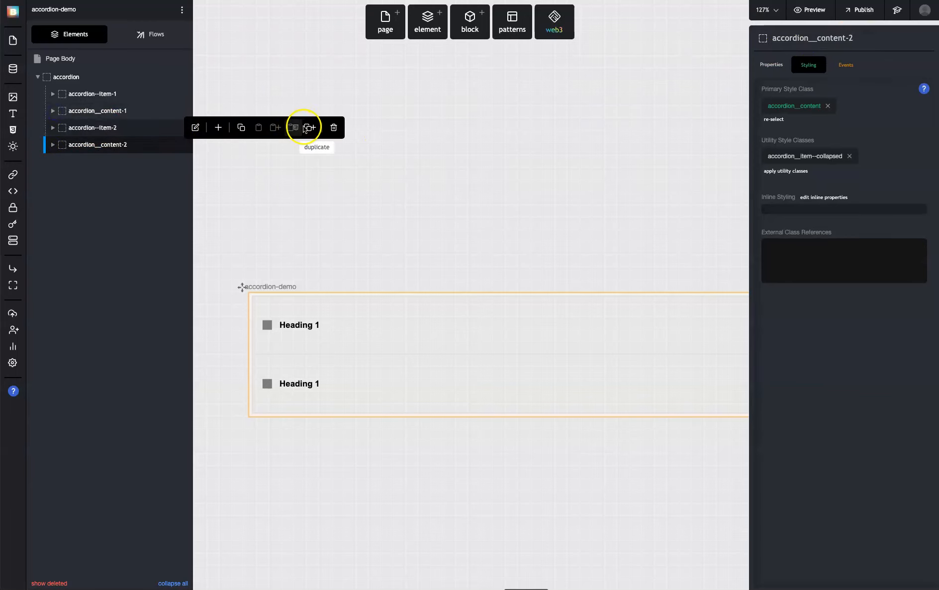
{"action": "left_click", "coordinate": [305, 129]}
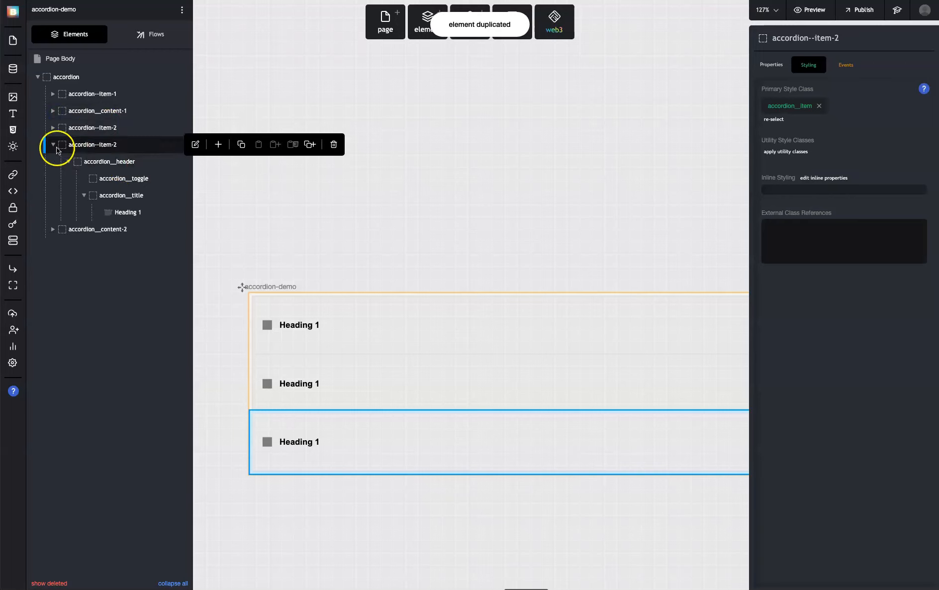
{"action": "left_click", "coordinate": [53, 145]}
{"action": "left_click", "coordinate": [309, 162]}
{"action": "left_click", "coordinate": [53, 178]}
{"action": "left_click_drag", "start_coordinate": [90, 149], "coordinate": [75, 168]}
Rename the duplicated item accordion--item-3 and the duplicated content element accordion__content-3
{"action": "left_click", "coordinate": [88, 162]}
{"action": "left_click", "coordinate": [846, 40]}
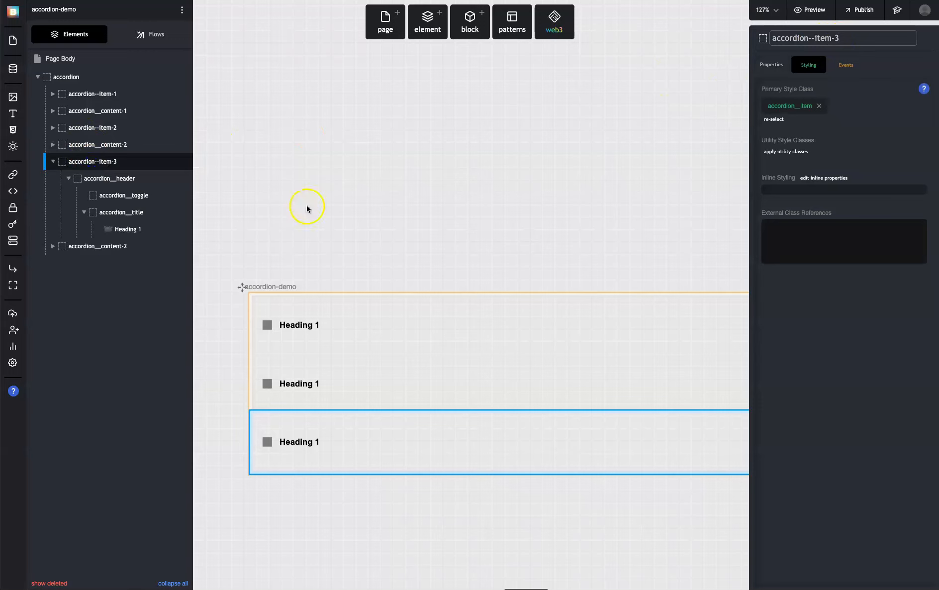
{"action": "left_click", "coordinate": [107, 246]}
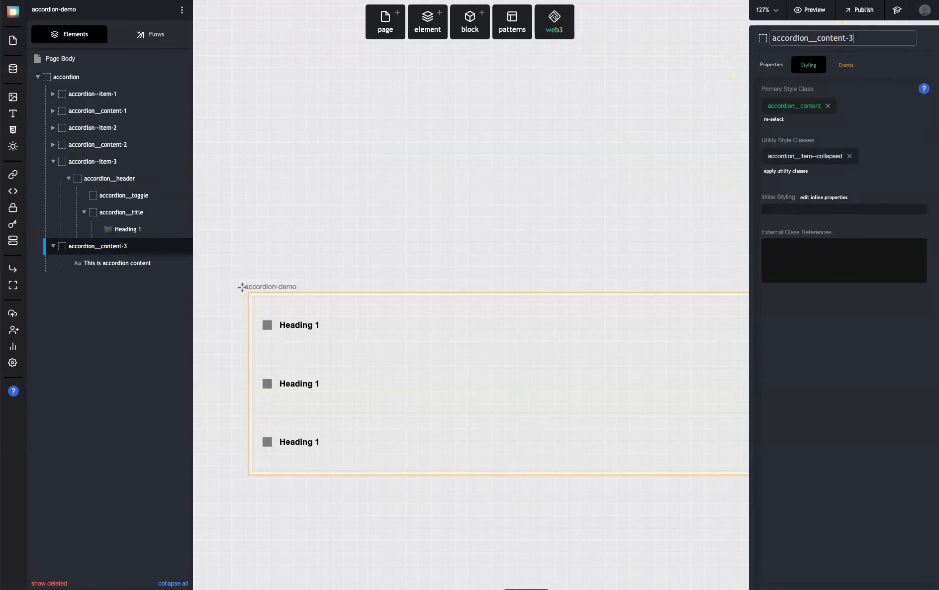
{"action": "left_click", "coordinate": [52, 161]}
{"action": "left_click", "coordinate": [55, 178]}
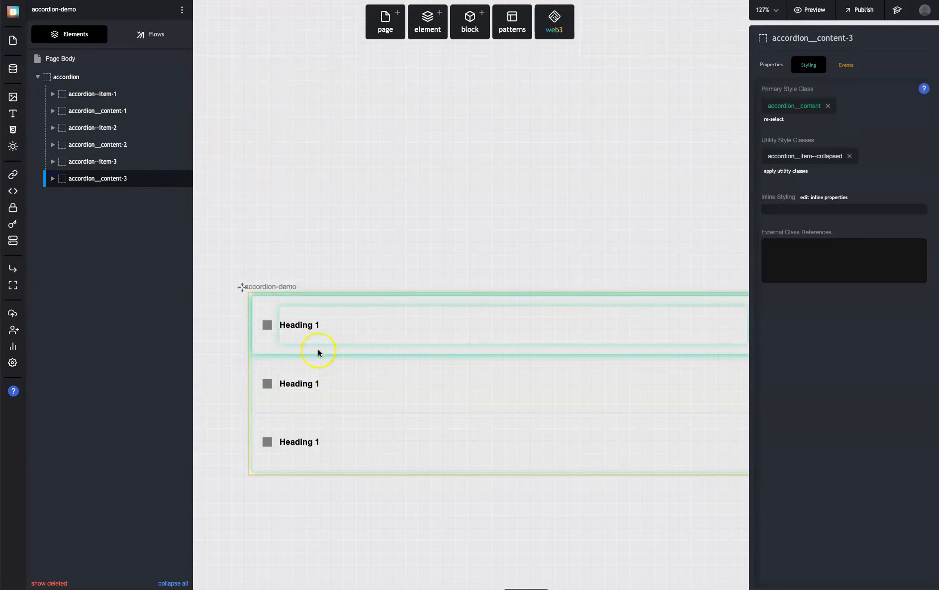
Change the second item's heading text to Heading 2 and the third item's to Heading 3
{"action": "left_click", "coordinate": [312, 384]}
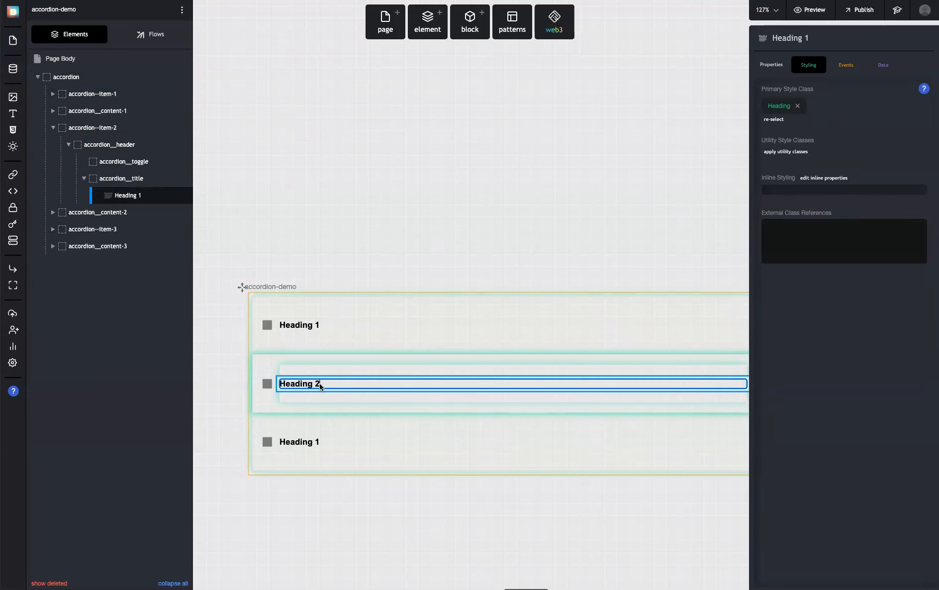
{"action": "left_click", "coordinate": [317, 443]}
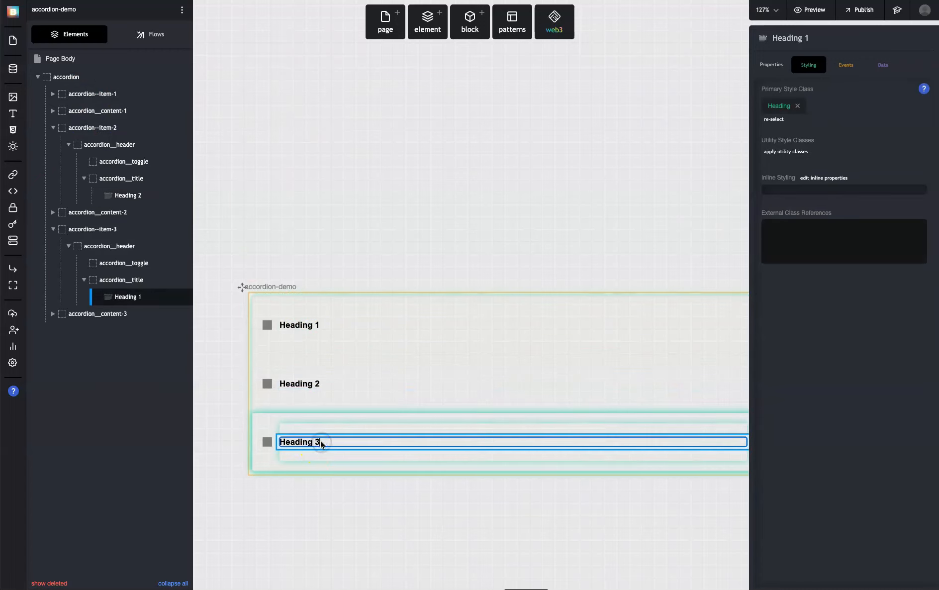
{"action": "left_click", "coordinate": [305, 261]}
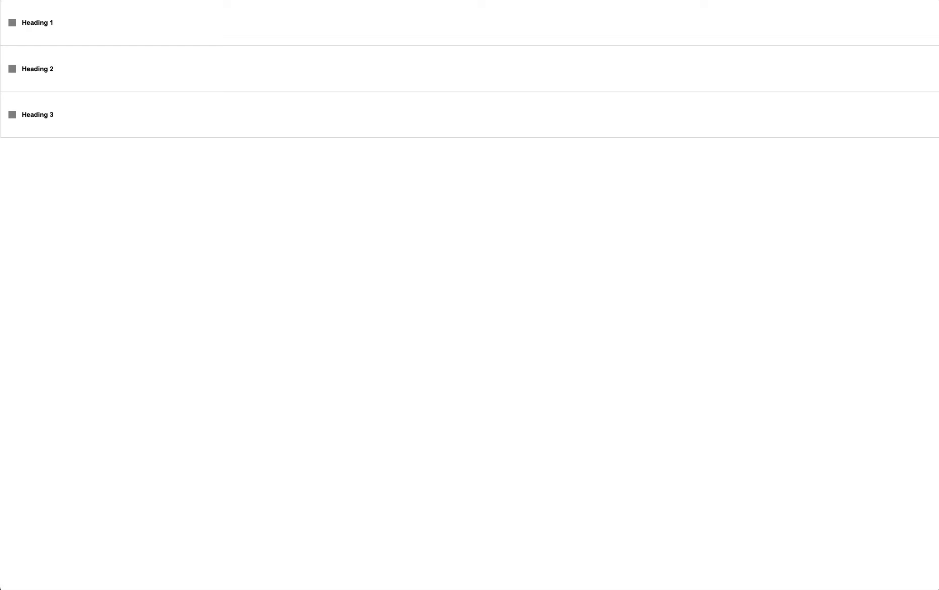
Test the toggle squares of all three accordion items in the page preview
{"action": "left_click", "coordinate": [10, 23]}
{"action": "left_click", "coordinate": [11, 22]}
{"action": "left_click", "coordinate": [13, 68]}
{"action": "left_click", "coordinate": [13, 116]}
{"action": "left_click", "coordinate": [13, 22]}
{"action": "left_click", "coordinate": [11, 23]}
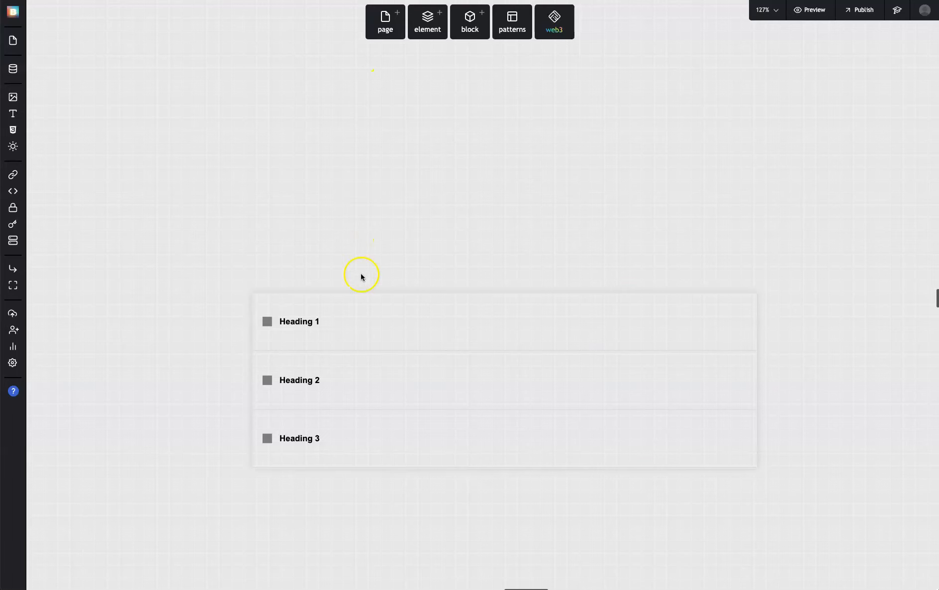
{"action": "left_click", "coordinate": [354, 318]}
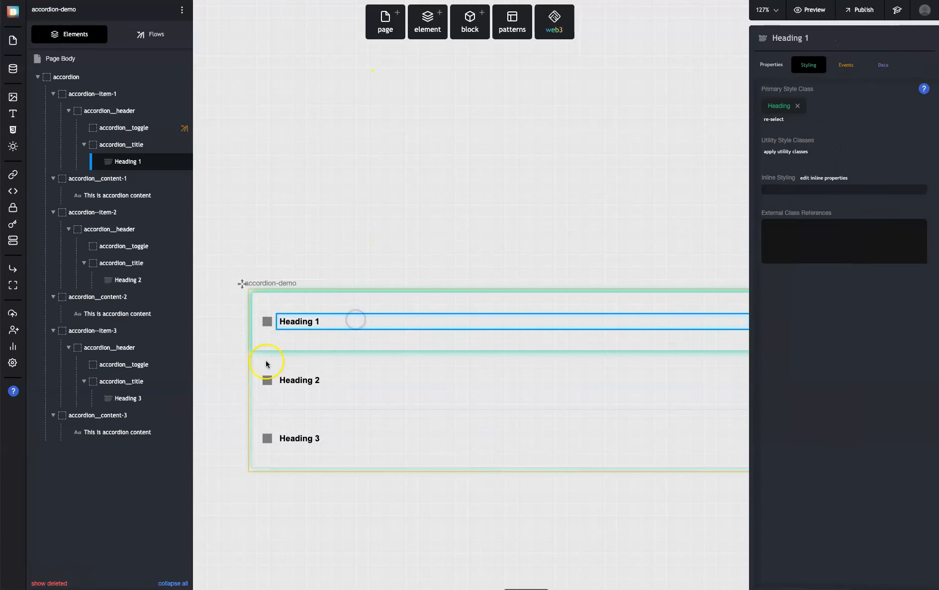
Duplicate the expand-content (1) flow and rename the copy expand-content (2)
{"action": "left_click", "coordinate": [267, 381]}
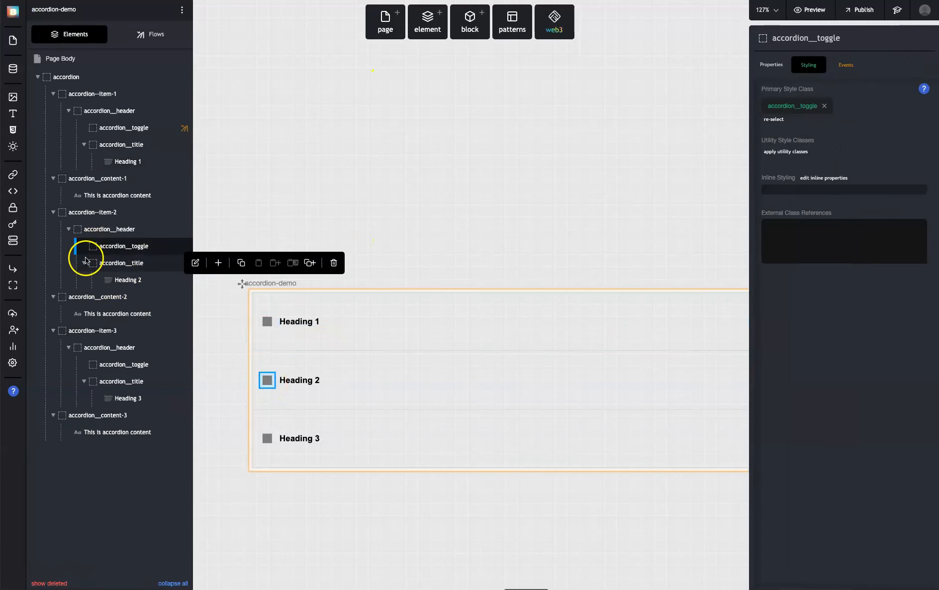
{"action": "left_click", "coordinate": [150, 30]}
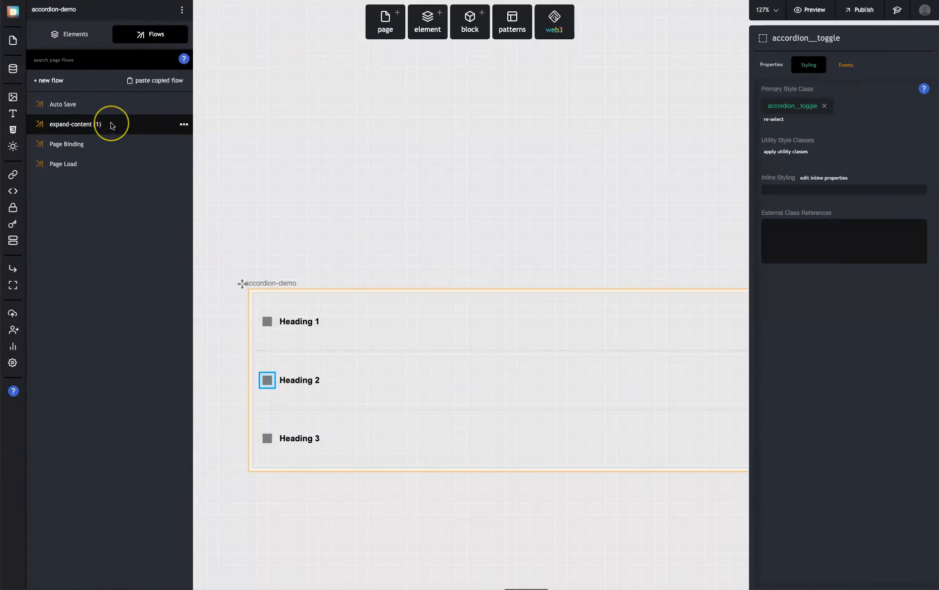
{"action": "left_click", "coordinate": [187, 126]}
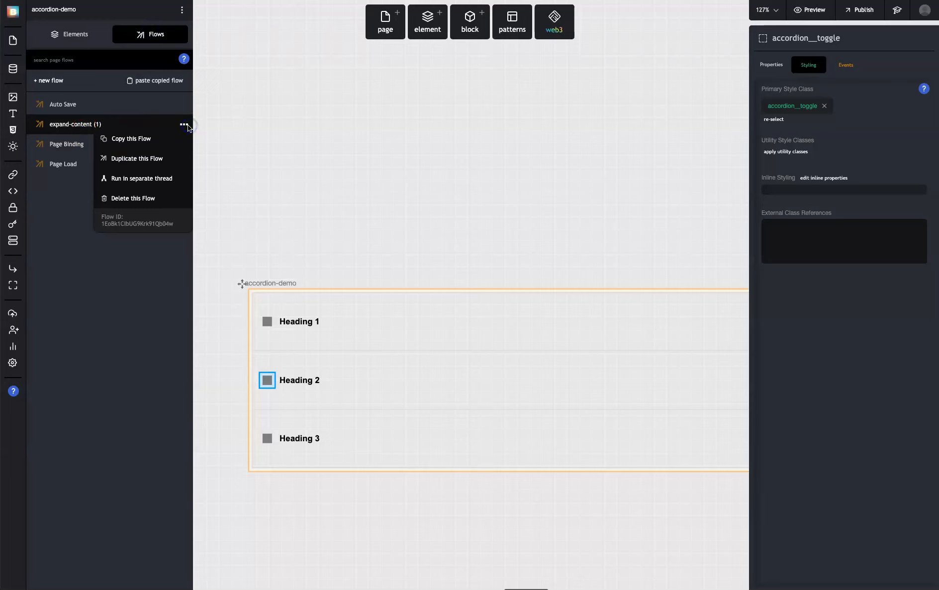
{"action": "left_click", "coordinate": [148, 156]}
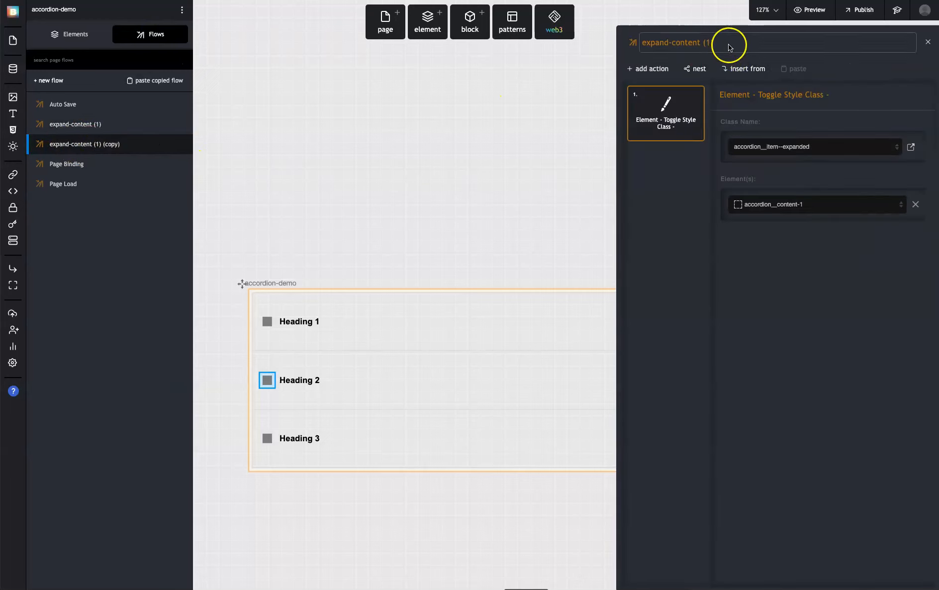
{"action": "left_click", "coordinate": [774, 42]}
{"action": "left_click_drag", "start_coordinate": [774, 42], "coordinate": [712, 46]}
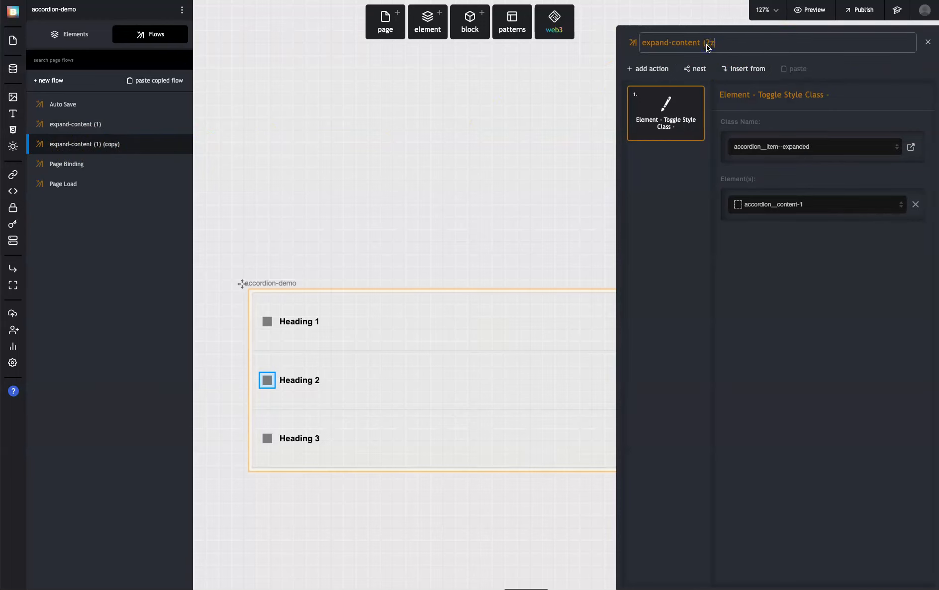
{"action": "left_click", "coordinate": [691, 91]}
Duplicate the expand-content (2) flow and rename the copy expand-content (3)
{"action": "left_click", "coordinate": [170, 143]}
{"action": "left_click", "coordinate": [156, 175]}
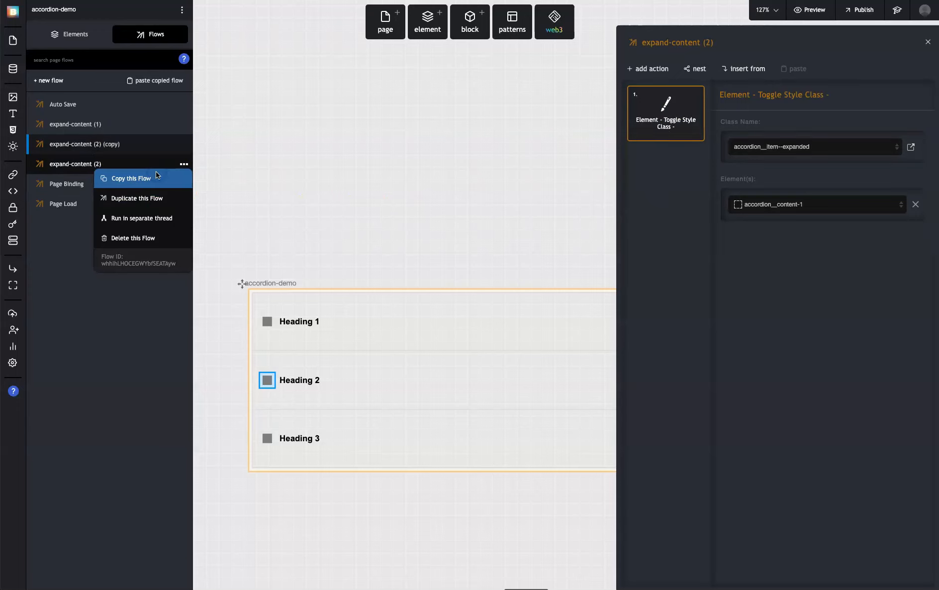
{"action": "left_click", "coordinate": [84, 159]}
{"action": "left_click", "coordinate": [95, 145]}
{"action": "left_click", "coordinate": [735, 43]}
{"action": "left_click_drag", "start_coordinate": [734, 44], "coordinate": [722, 46]}
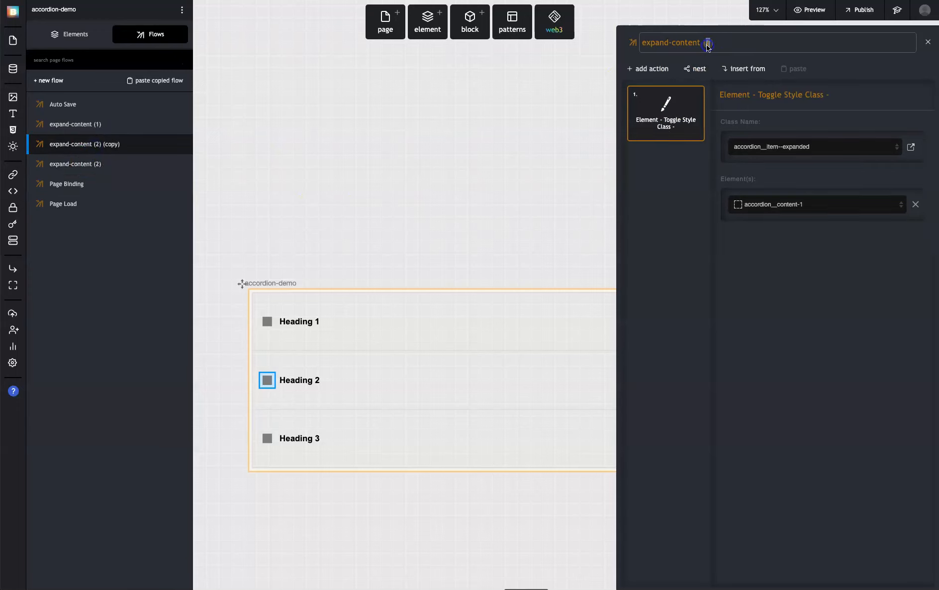
Set the target element of the Toggle Style Class action in the expand-content (2) flow to accordion__content-2
{"action": "left_click", "coordinate": [95, 124]}
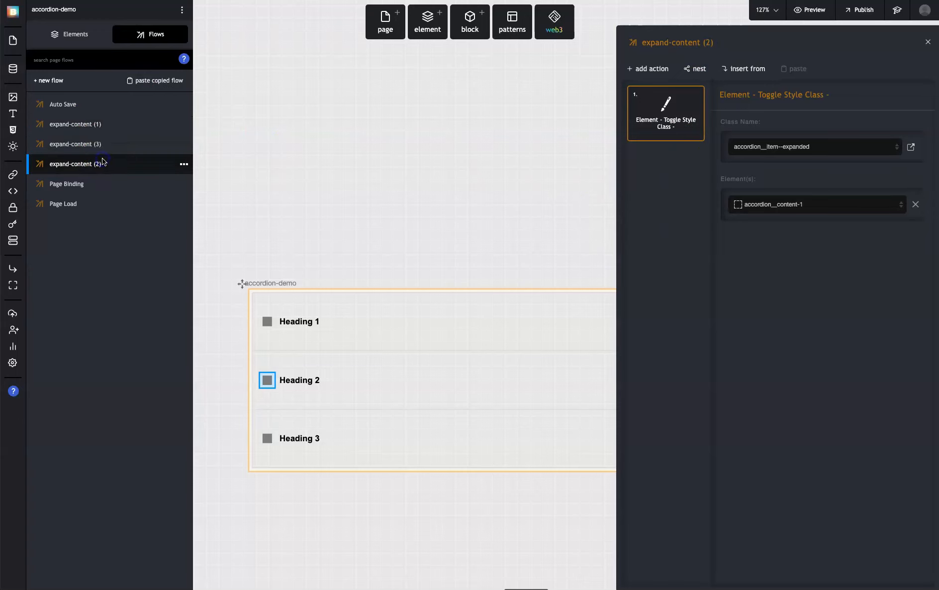
{"action": "left_click", "coordinate": [103, 144]}
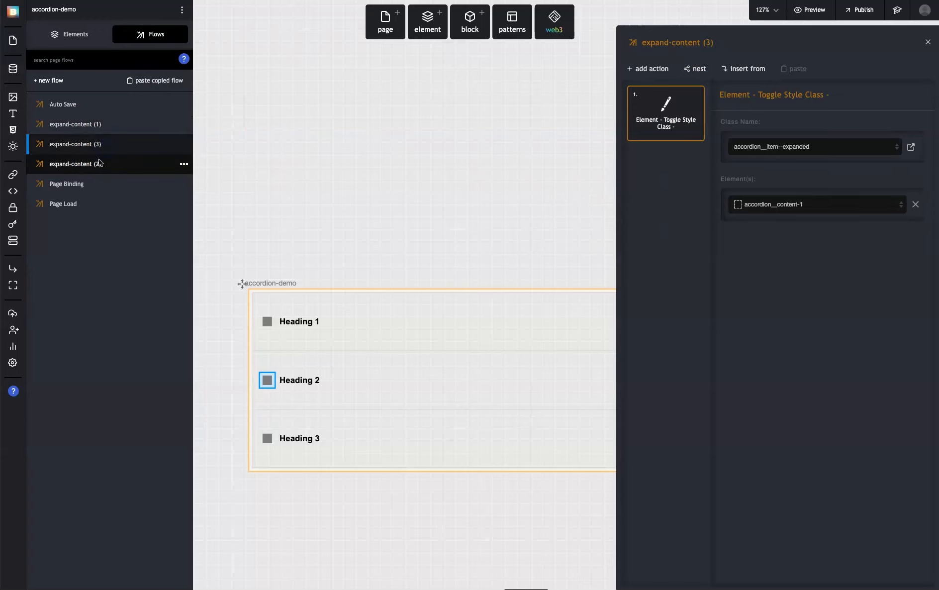
{"action": "left_click", "coordinate": [99, 163]}
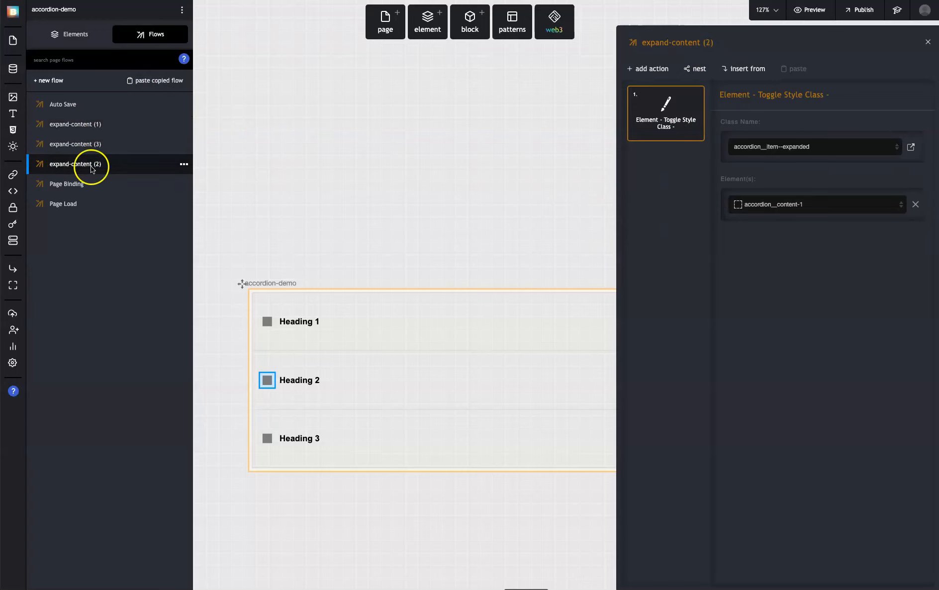
{"action": "left_click", "coordinate": [802, 150]}
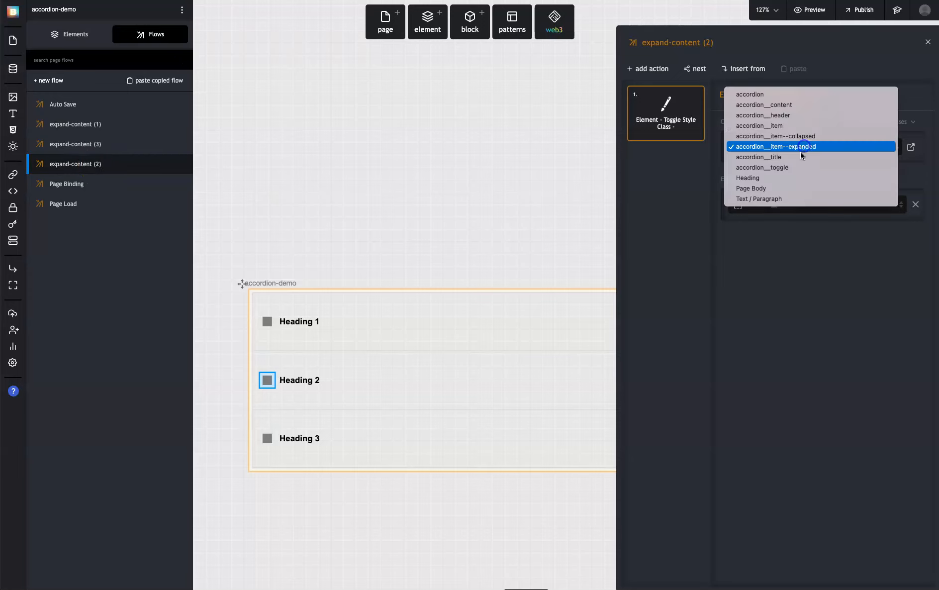
{"action": "left_click", "coordinate": [795, 147]}
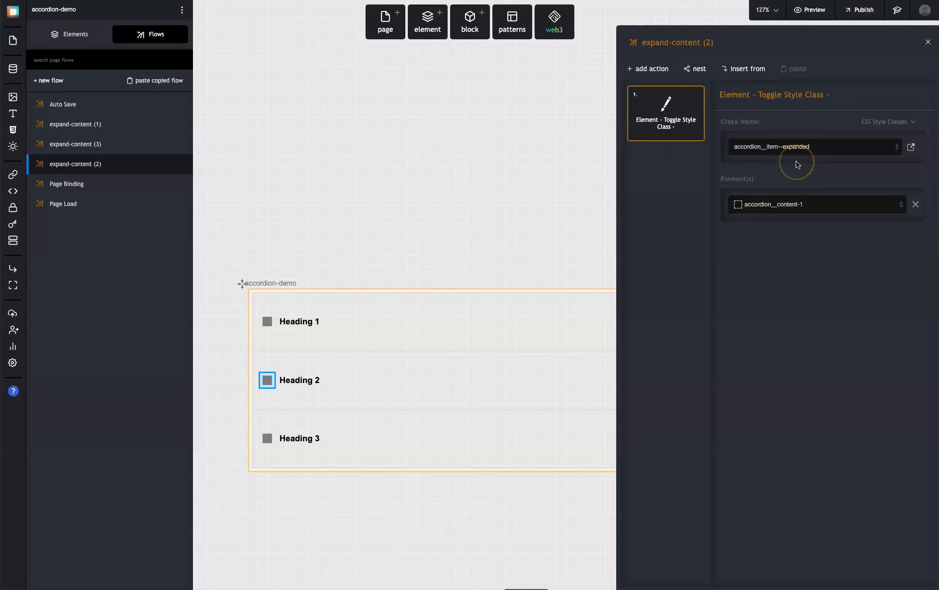
{"action": "left_click", "coordinate": [795, 168]}
{"action": "left_click", "coordinate": [793, 204]}
{"action": "scroll", "coordinate": [822, 264], "scroll_direction": "down", "scroll_amount": 1}
{"action": "scroll", "coordinate": [821, 272], "scroll_direction": "down", "scroll_amount": 4}
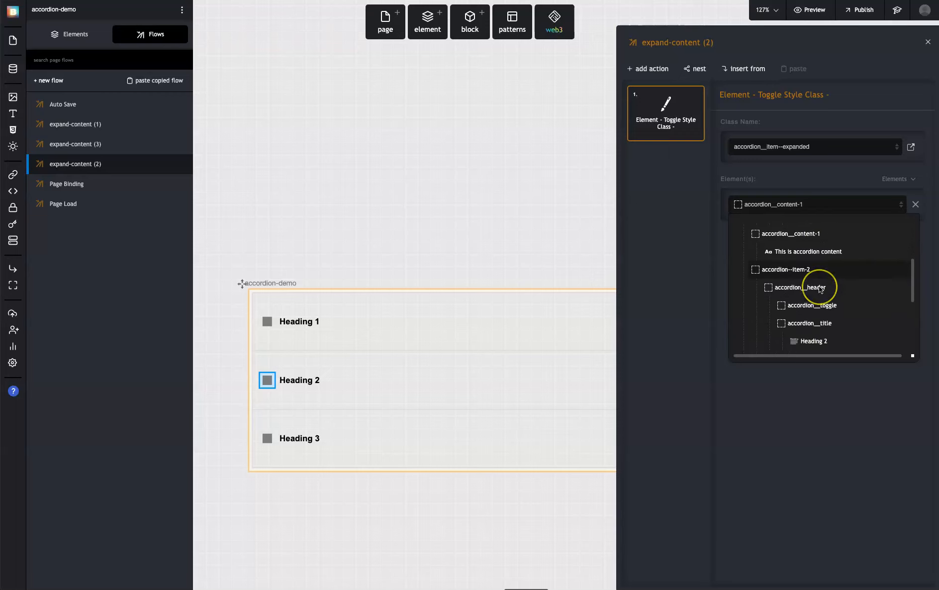
{"action": "scroll", "coordinate": [825, 301], "scroll_direction": "down", "scroll_amount": 1}
{"action": "scroll", "coordinate": [825, 303], "scroll_direction": "up", "scroll_amount": 4}
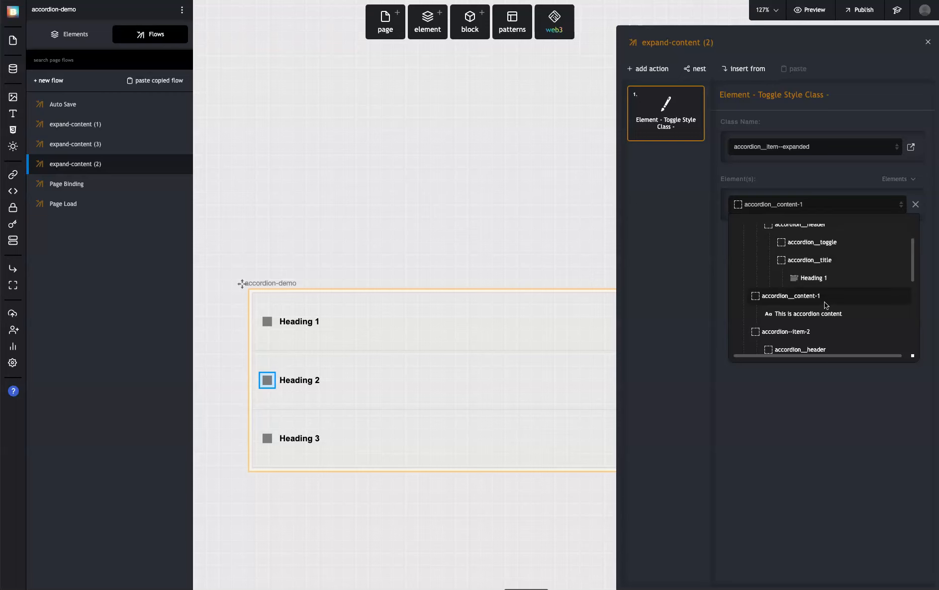
{"action": "scroll", "coordinate": [827, 298], "scroll_direction": "up", "scroll_amount": 2}
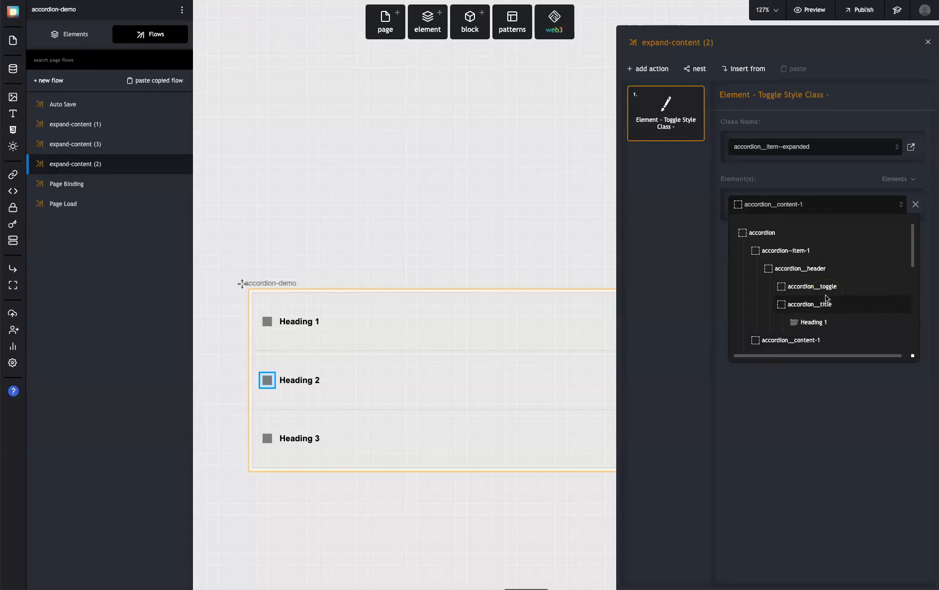
{"action": "scroll", "coordinate": [825, 309], "scroll_direction": "down", "scroll_amount": 4}
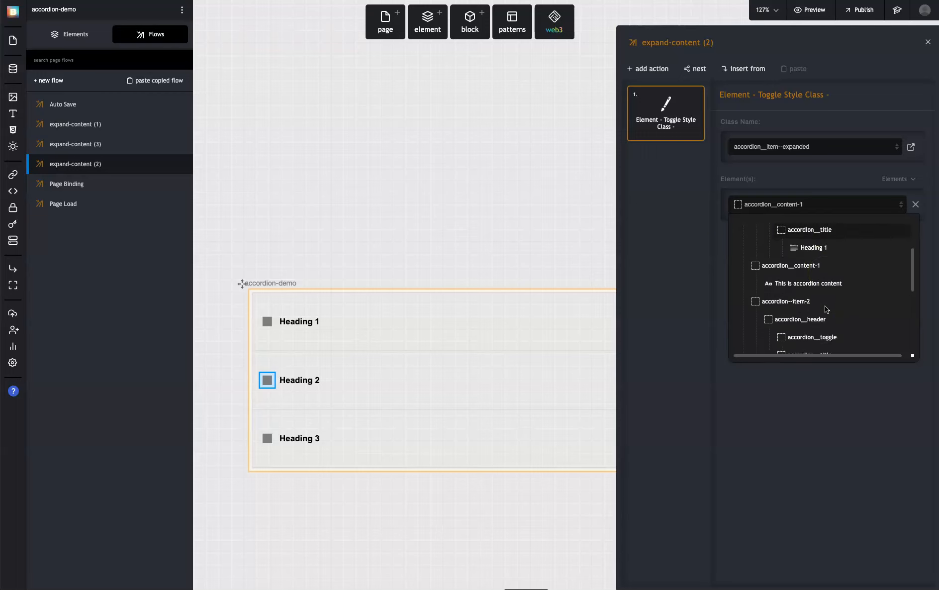
{"action": "scroll", "coordinate": [825, 306], "scroll_direction": "down", "scroll_amount": 1}
{"action": "left_click", "coordinate": [825, 327]}
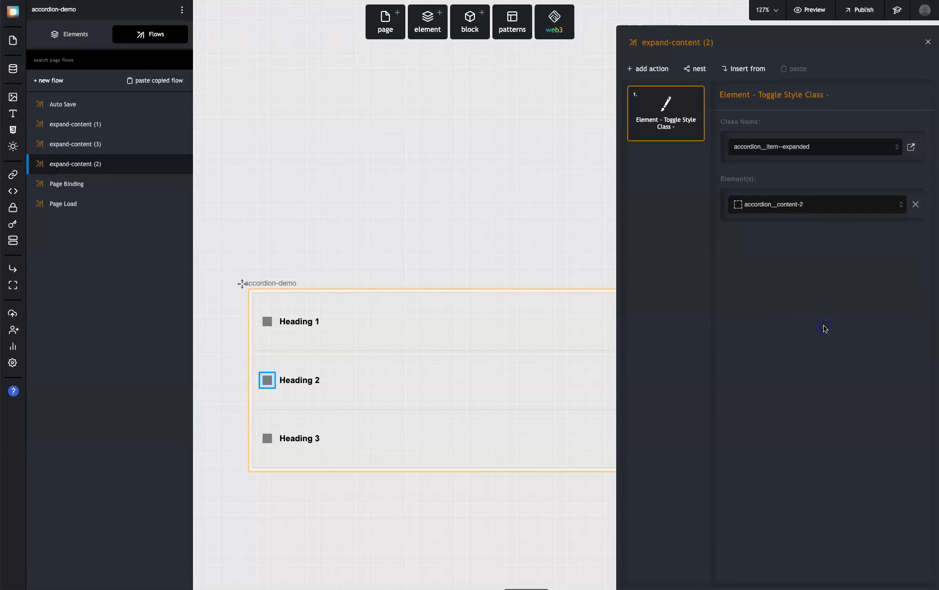
Set the target element of the Toggle Style Class action in the expand-content (3) flow to accordion__content-3
{"action": "left_click", "coordinate": [82, 144]}
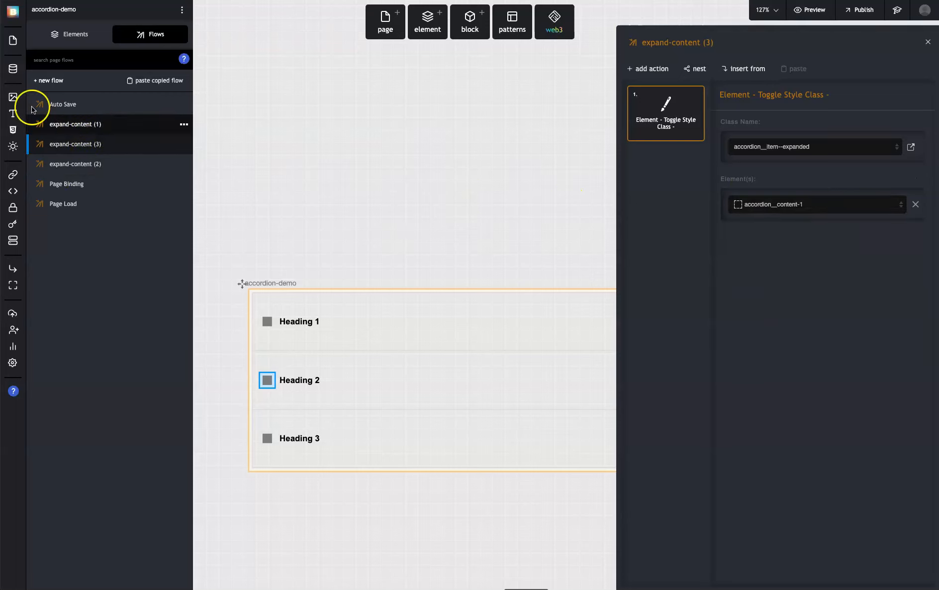
{"action": "left_click", "coordinate": [842, 204]}
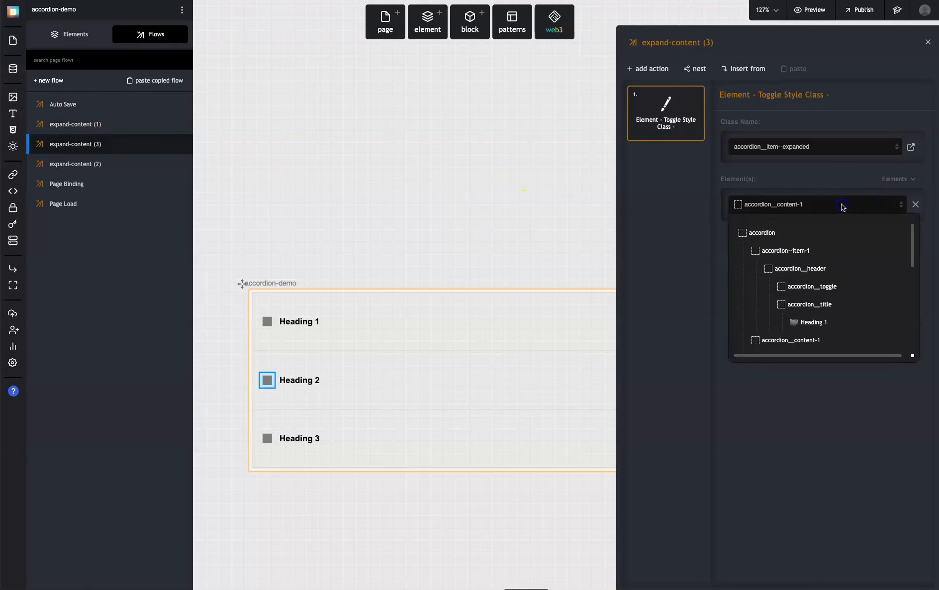
{"action": "scroll", "coordinate": [819, 288], "scroll_direction": "down", "scroll_amount": 2}
{"action": "scroll", "coordinate": [822, 287], "scroll_direction": "down", "scroll_amount": 2}
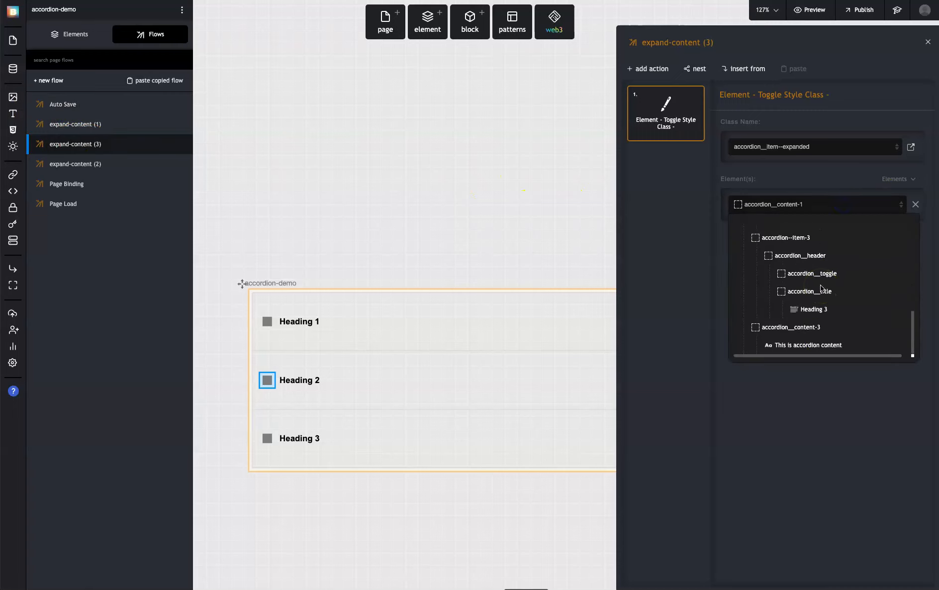
{"action": "left_click", "coordinate": [819, 326]}
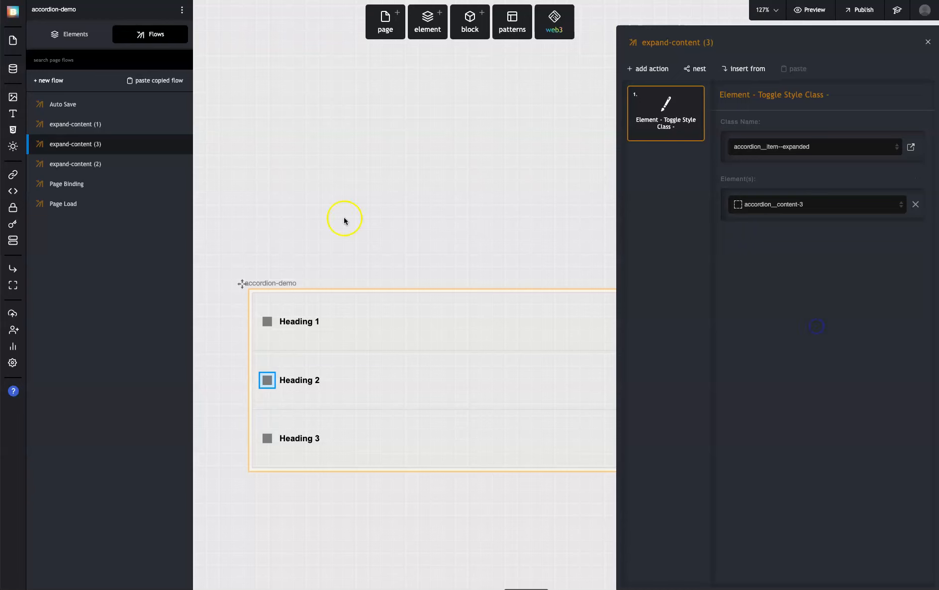
Assign the expand-content (2) flow to the click event of the accordion__toggle inside accordion--item-2
{"action": "left_click", "coordinate": [74, 34]}
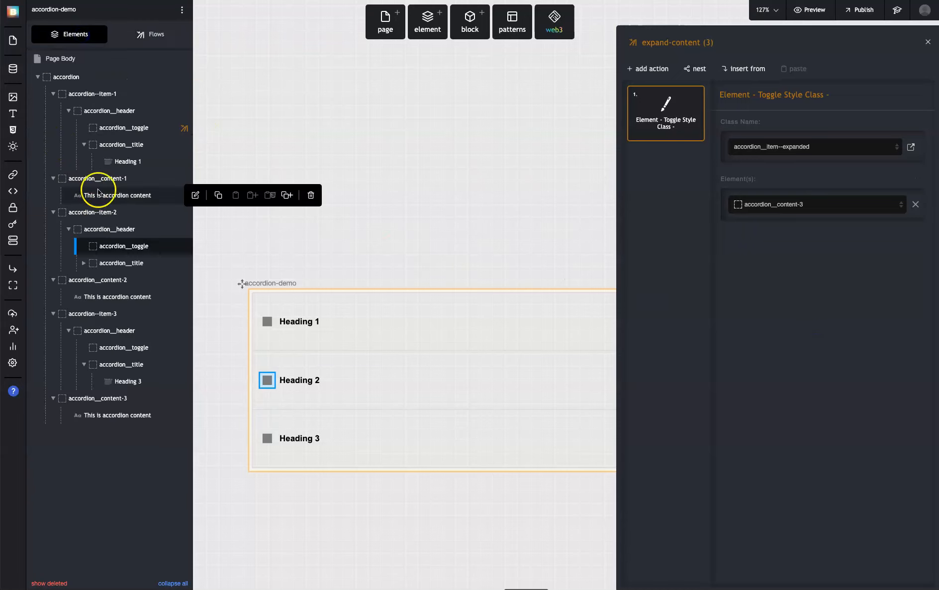
{"action": "left_click", "coordinate": [139, 250]}
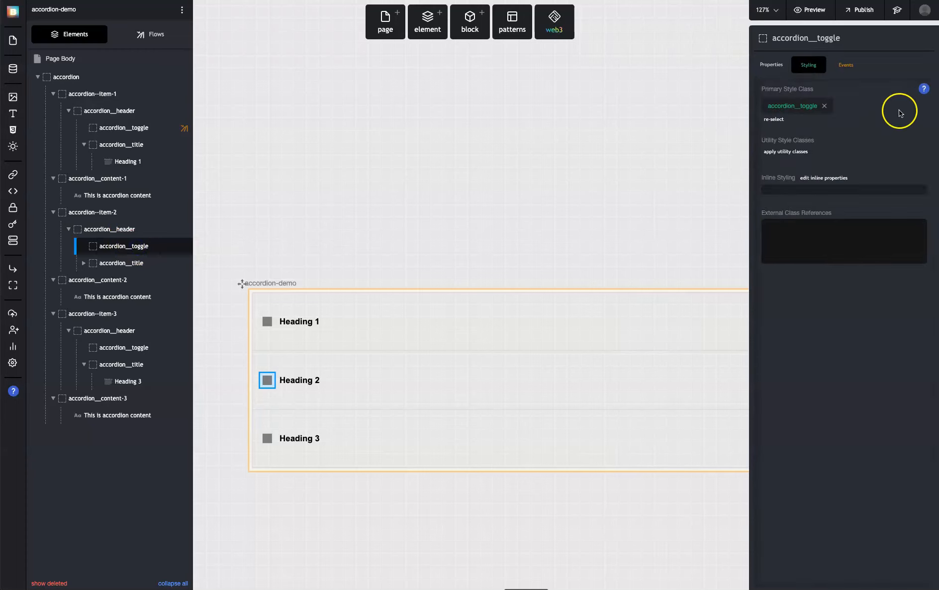
{"action": "left_click", "coordinate": [845, 64]}
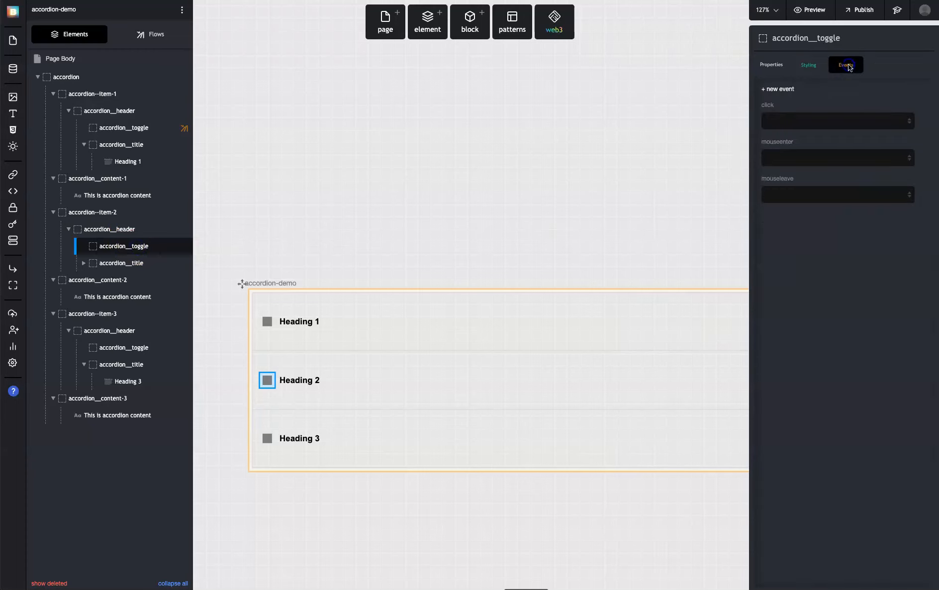
{"action": "left_click", "coordinate": [816, 123]}
{"action": "left_click", "coordinate": [816, 164]}
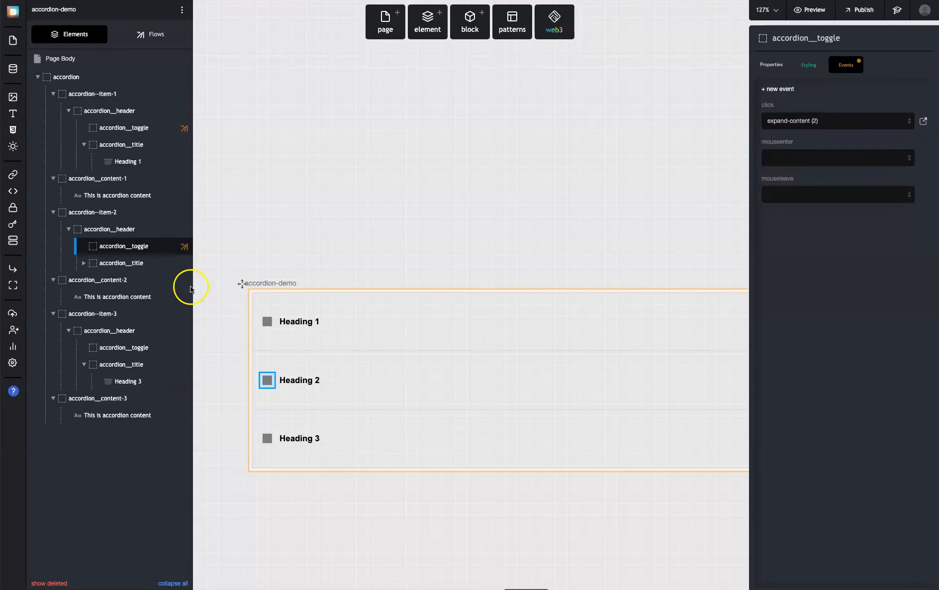
Assign the expand-content (3) flow to the click event of the accordion__toggle inside accordion--item-3
{"action": "left_click", "coordinate": [136, 345]}
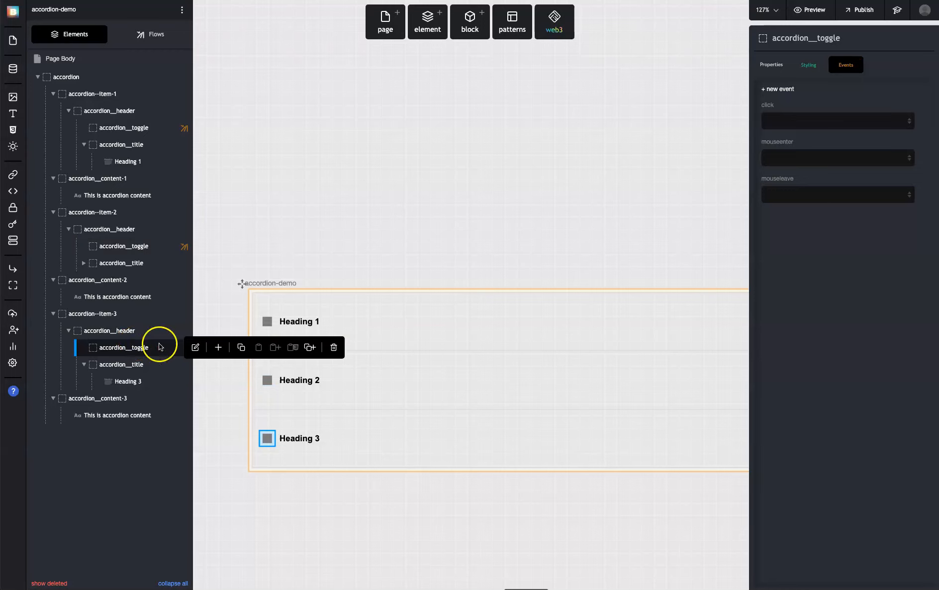
{"action": "left_click", "coordinate": [811, 117]}
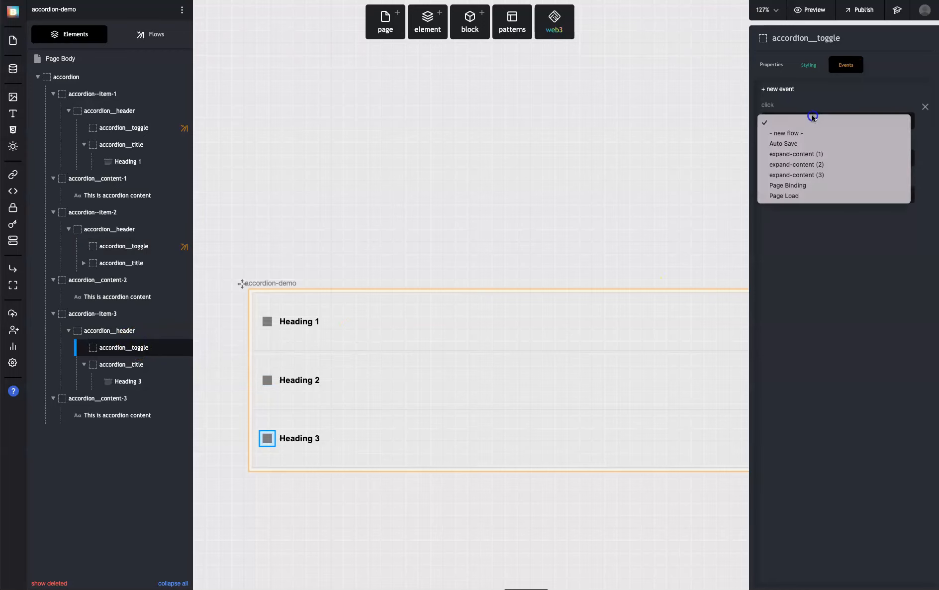
{"action": "left_click", "coordinate": [811, 175]}
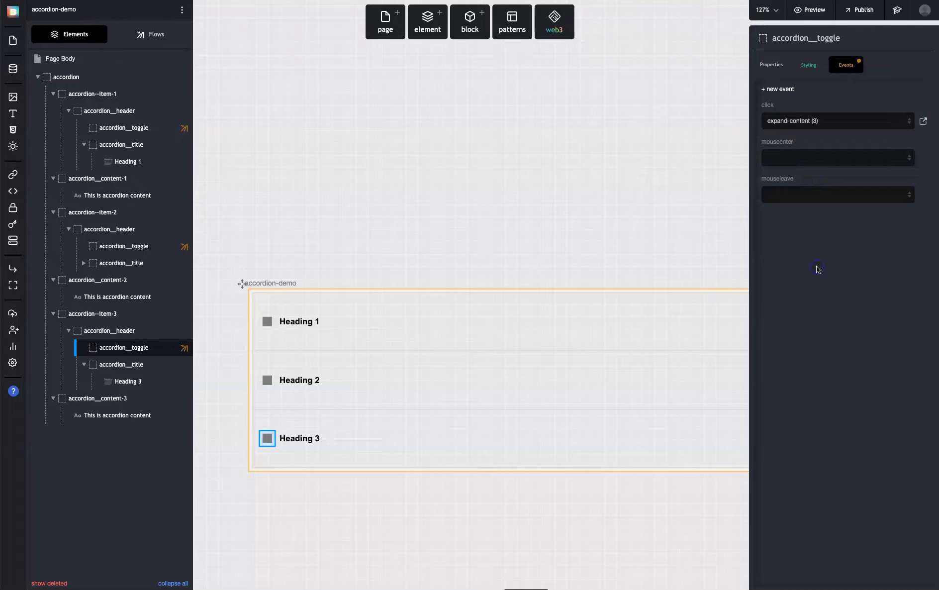
{"action": "left_click", "coordinate": [565, 219]}
Preview the page and test expanding and collapsing the content under Heading 1, Heading 2 and Heading 3
{"action": "key", "text": "shift+Return"}
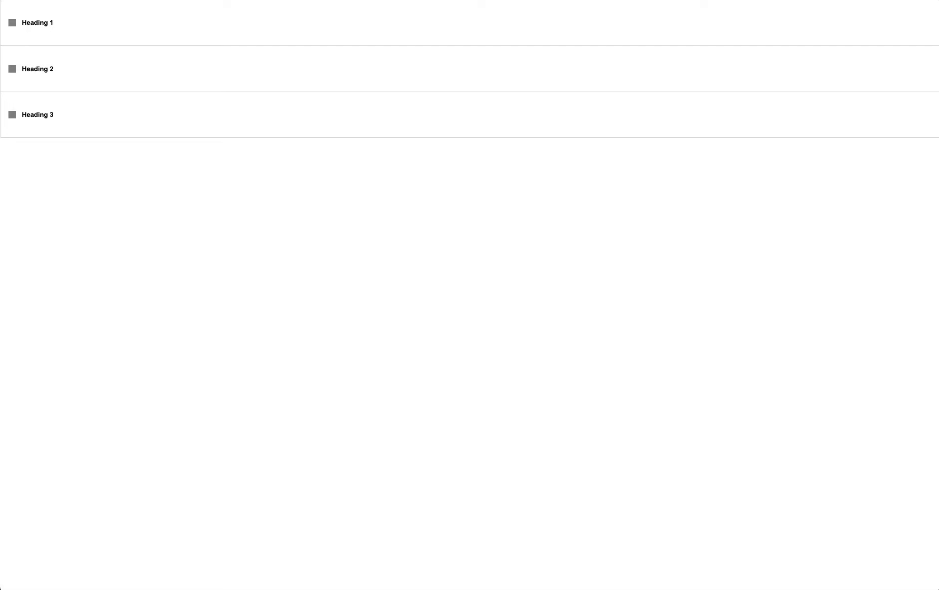
{"action": "left_click", "coordinate": [12, 23]}
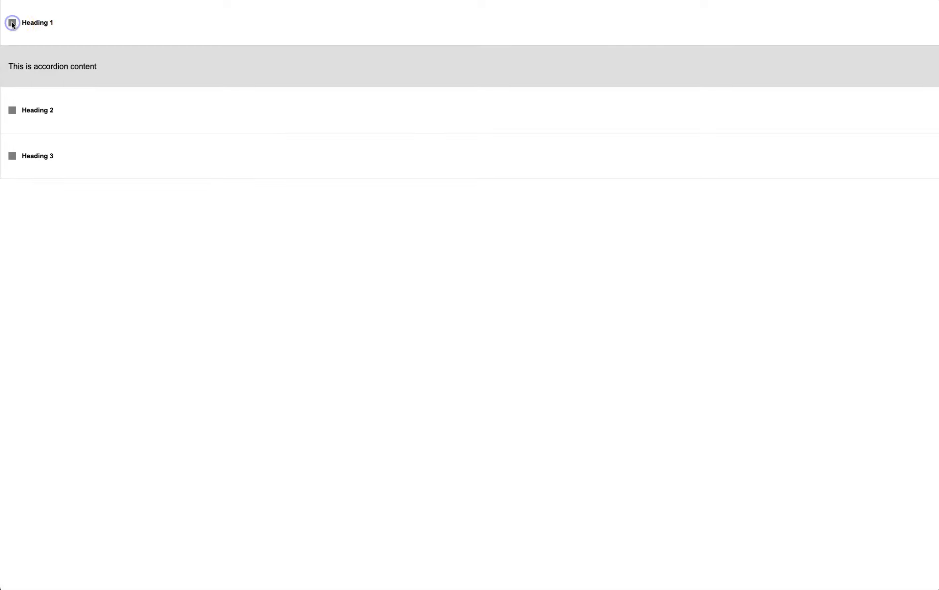
{"action": "left_click", "coordinate": [12, 110]}
{"action": "left_click", "coordinate": [11, 197]}
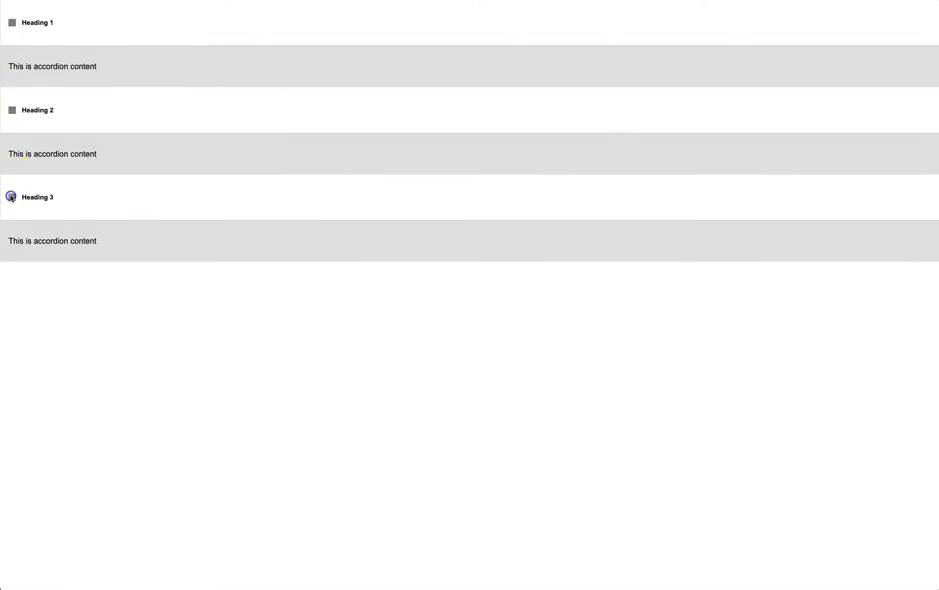
{"action": "left_click", "coordinate": [12, 197]}
{"action": "left_click", "coordinate": [12, 109]}
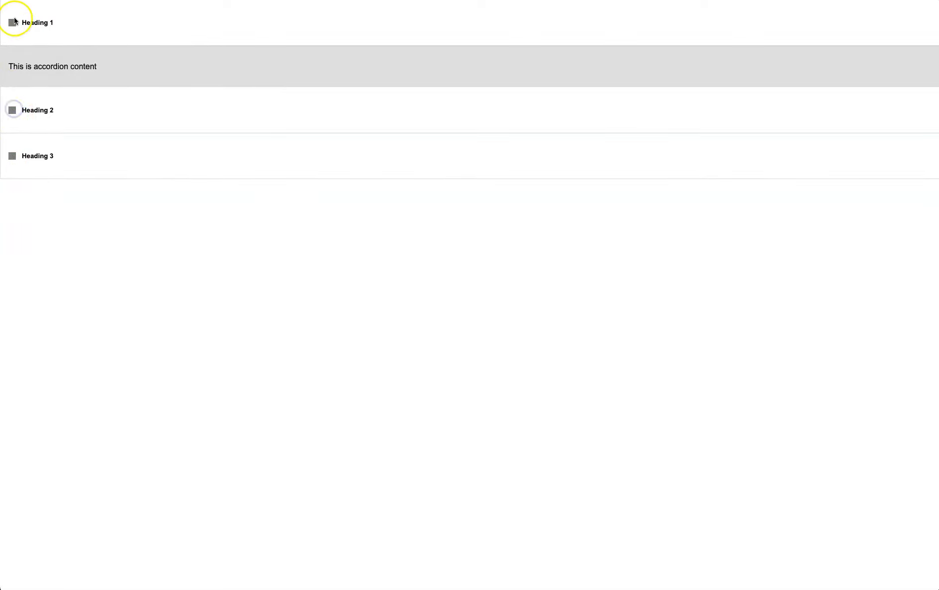
{"action": "left_click", "coordinate": [13, 22]}
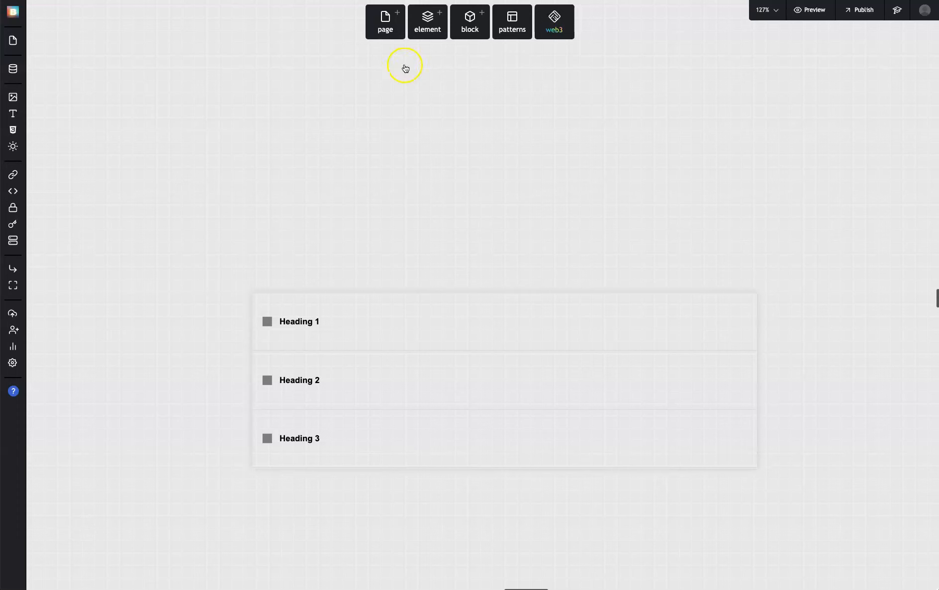
Set the page body's inline layout to flex display with justify-content and align-self centred
{"action": "left_click", "coordinate": [391, 313]}
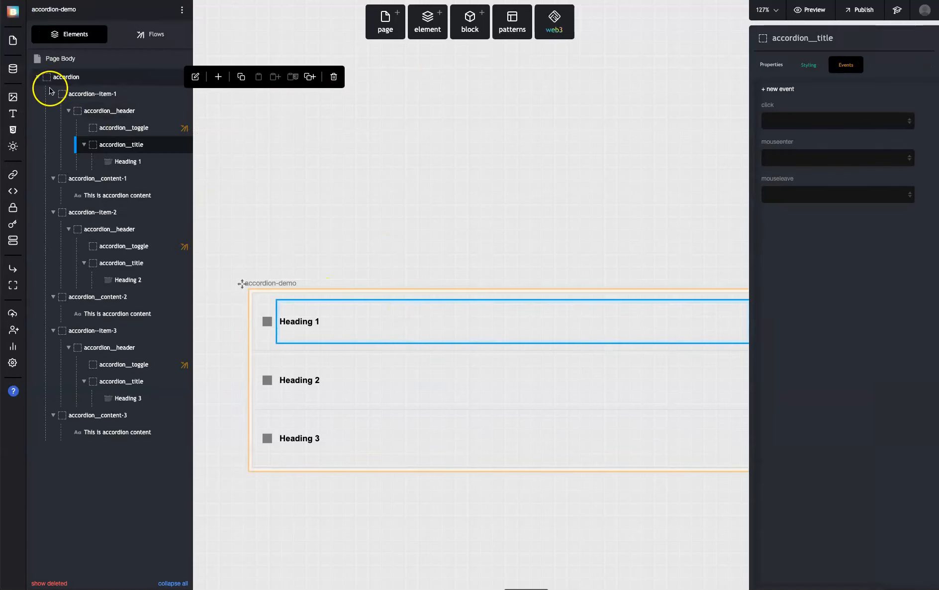
{"action": "left_click", "coordinate": [37, 77]}
{"action": "left_click", "coordinate": [79, 62]}
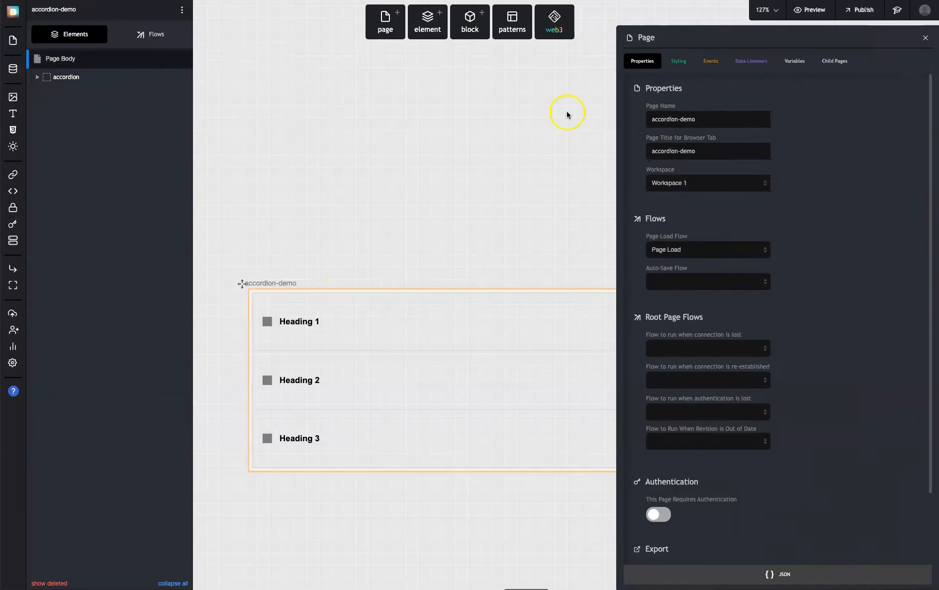
{"action": "left_click", "coordinate": [685, 61]}
{"action": "left_click", "coordinate": [688, 182]}
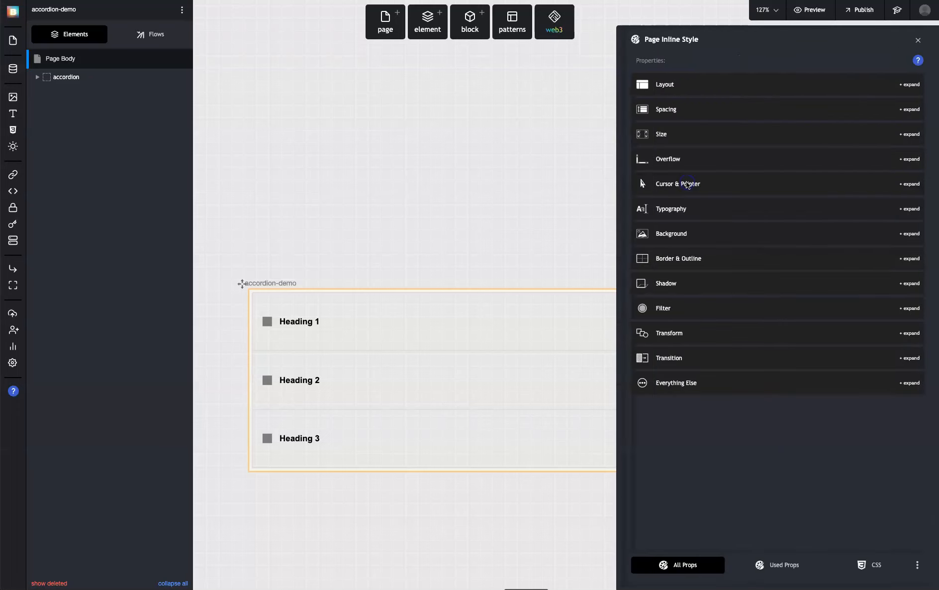
{"action": "left_click", "coordinate": [699, 84]}
{"action": "left_click", "coordinate": [706, 128]}
{"action": "left_click", "coordinate": [727, 251]}
{"action": "left_click", "coordinate": [703, 250]}
{"action": "left_click", "coordinate": [725, 322]}
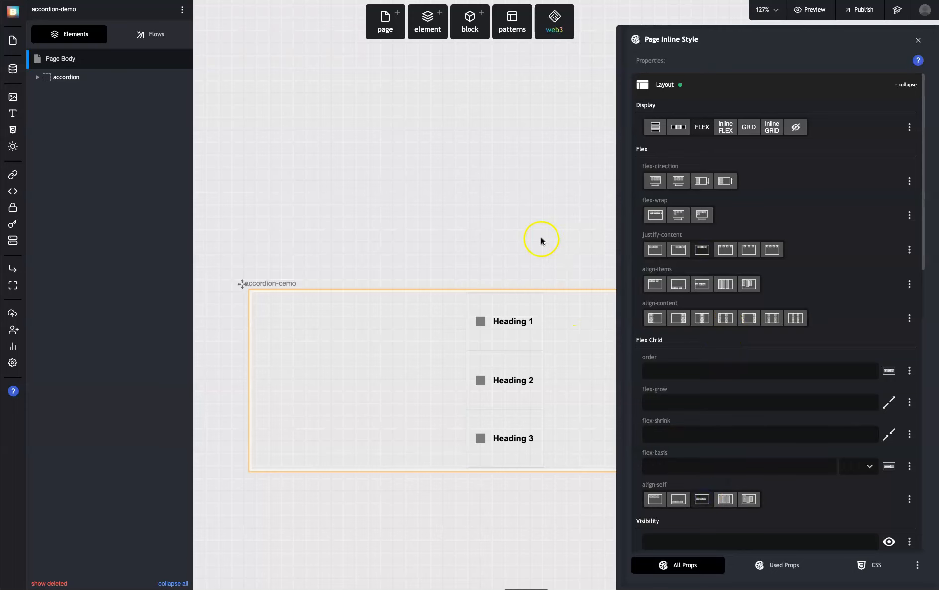
Set the width of the accordion__item style class to 350 px through accordion--item-1
{"action": "left_click", "coordinate": [540, 297]}
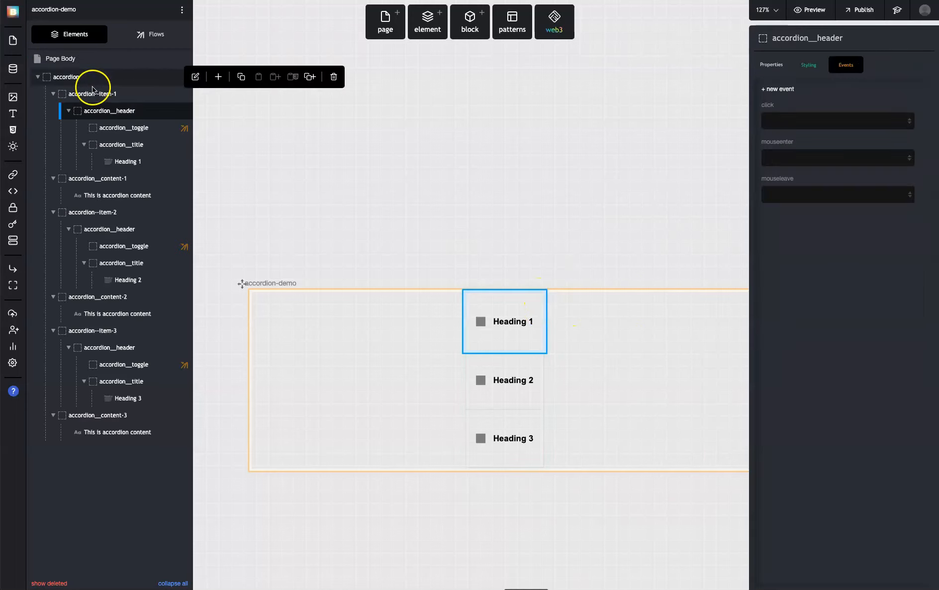
{"action": "left_click", "coordinate": [92, 93]}
{"action": "left_click", "coordinate": [811, 64]}
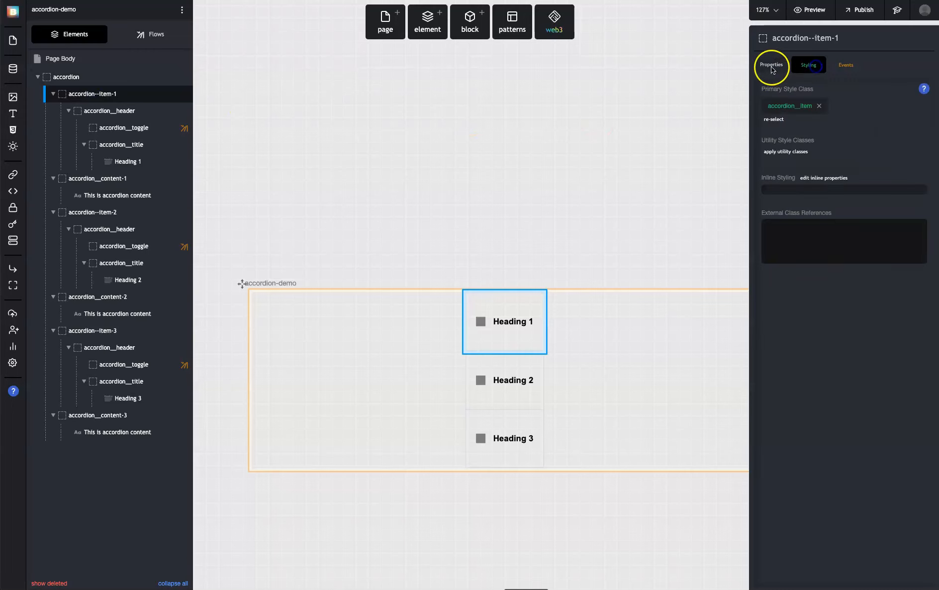
{"action": "left_click", "coordinate": [791, 104]}
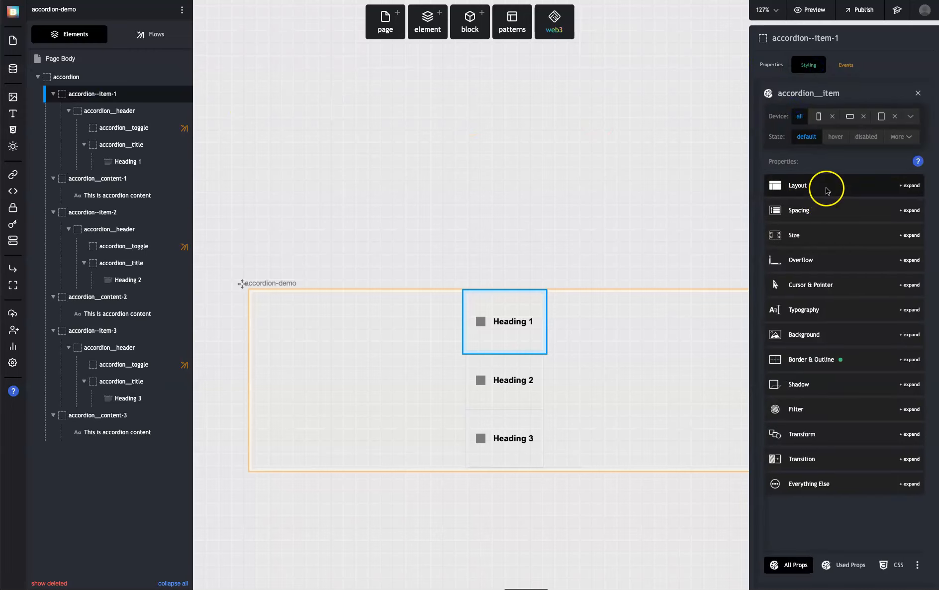
{"action": "left_click", "coordinate": [826, 235]}
{"action": "left_click", "coordinate": [806, 288]}
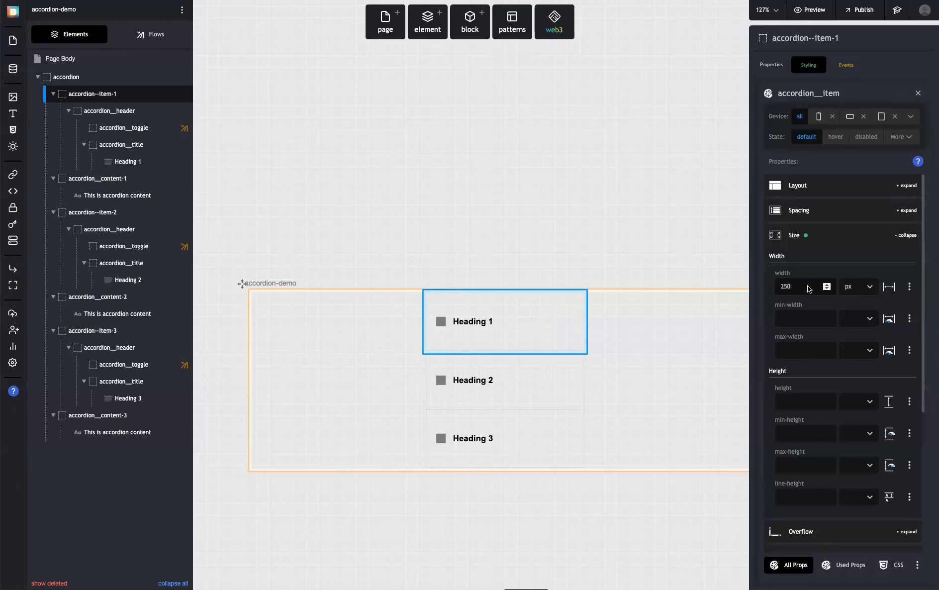
{"action": "type", "text": "350"}
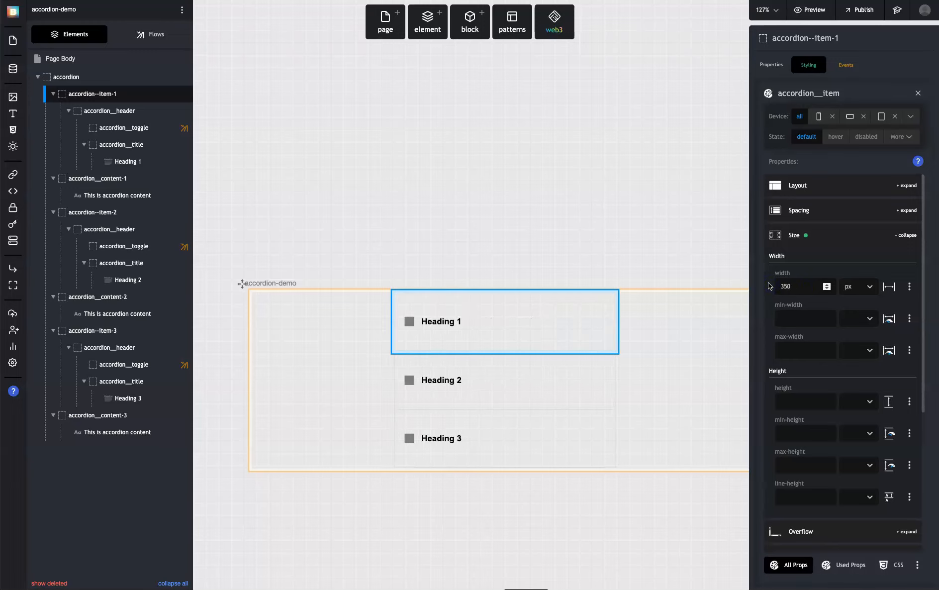
Preview the narrowed, centred accordion and toggle the Heading 1 content open and closed
{"action": "left_click", "coordinate": [662, 263]}
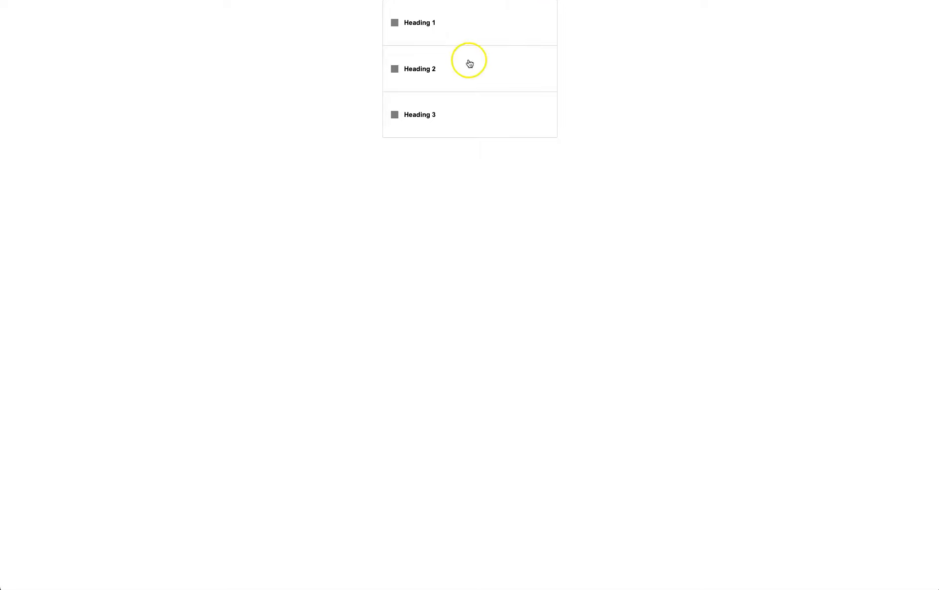
{"action": "left_click", "coordinate": [394, 22]}
{"action": "left_click", "coordinate": [395, 22]}
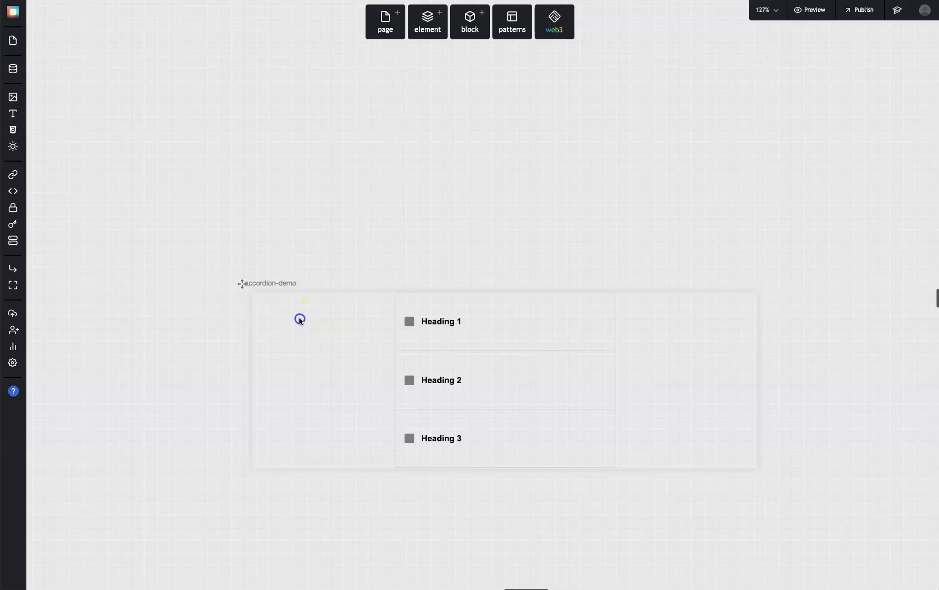
Add padding on all sides to the page body's inline style
{"action": "left_click", "coordinate": [300, 320]}
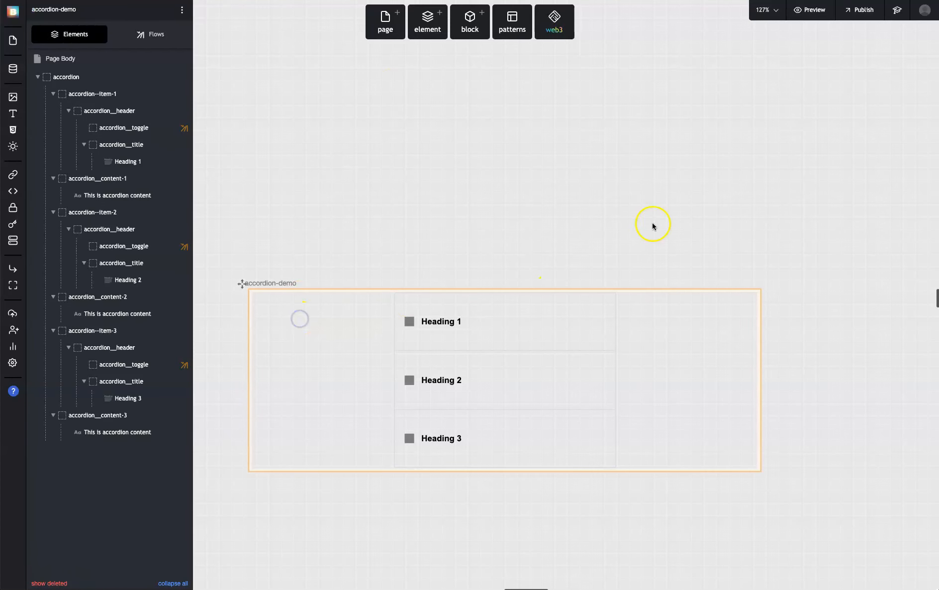
{"action": "left_click", "coordinate": [90, 57]}
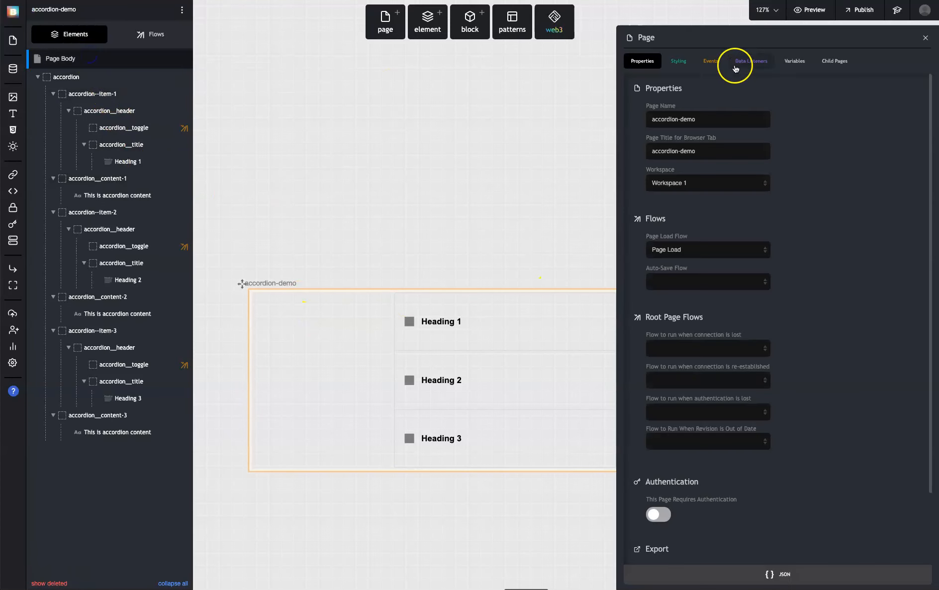
{"action": "left_click", "coordinate": [679, 61]}
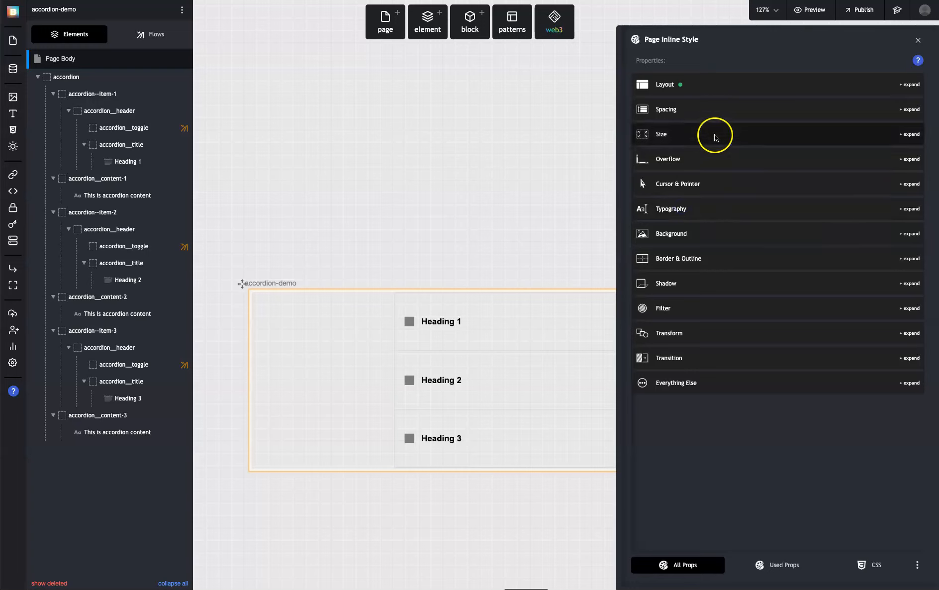
{"action": "left_click", "coordinate": [707, 111]}
{"action": "left_click", "coordinate": [674, 258]}
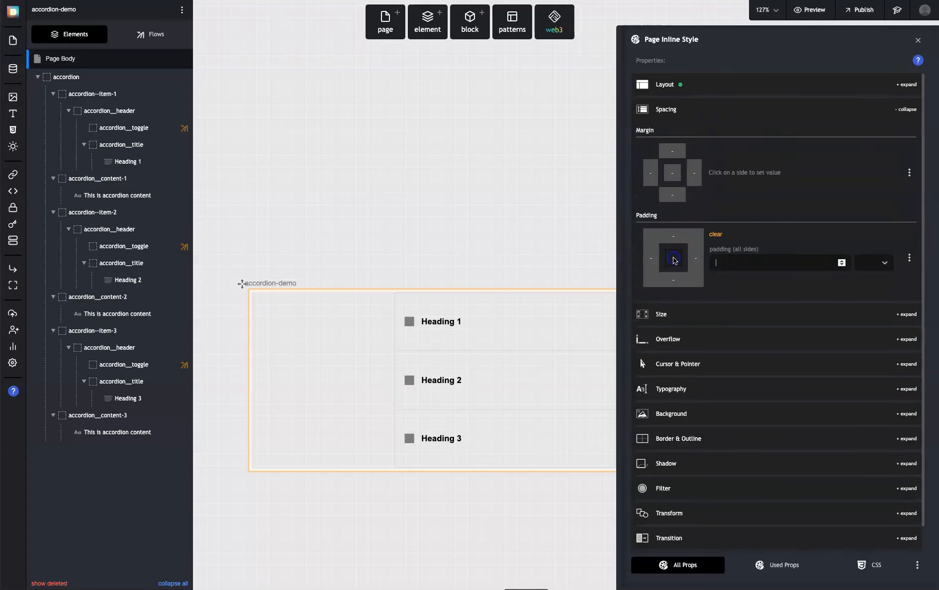
{"action": "left_click", "coordinate": [546, 200]}
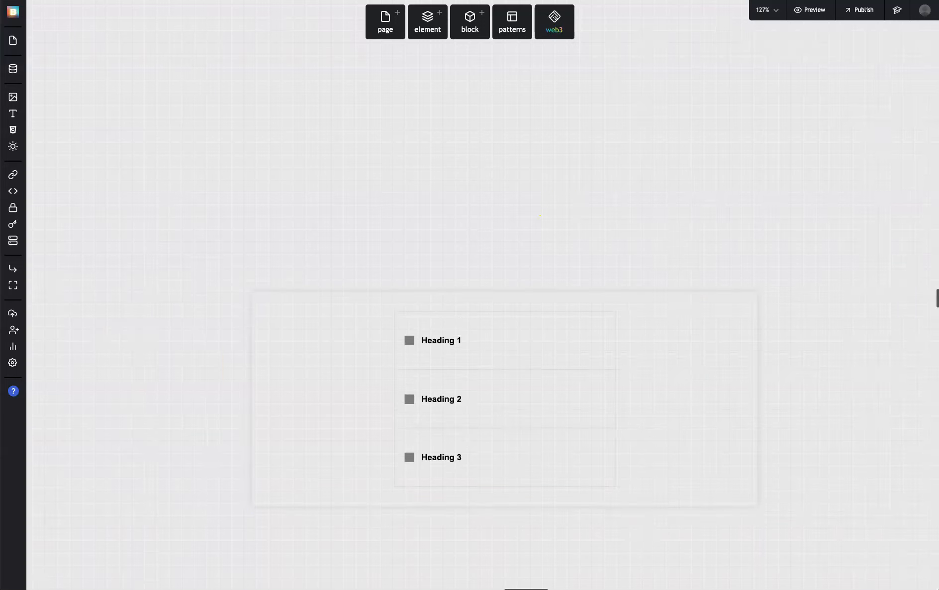
Preview the padded page, test all three accordion toggles repeatedly, and close the preview
{"action": "left_click", "coordinate": [439, 142]}
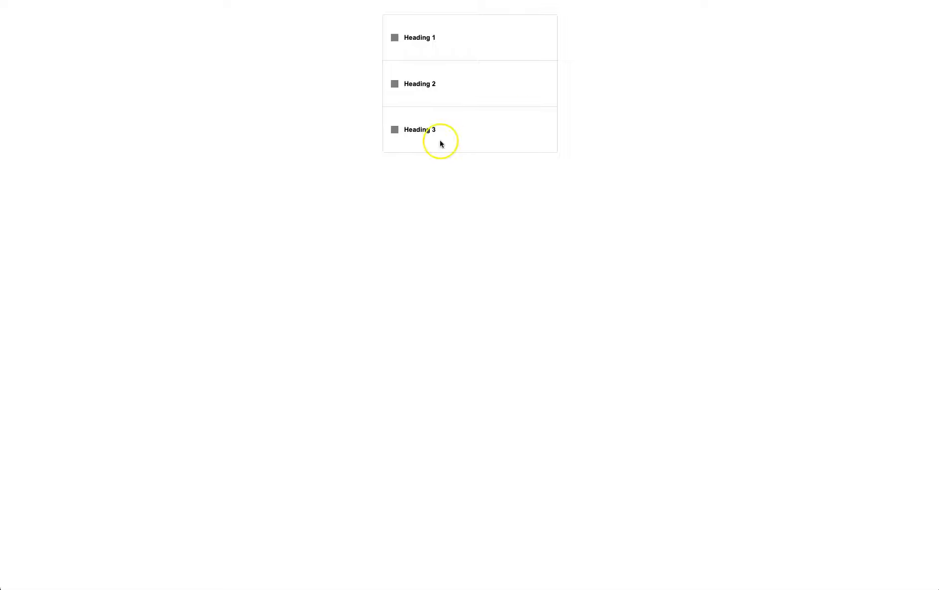
{"action": "left_click", "coordinate": [391, 35]}
{"action": "left_click", "coordinate": [391, 34]}
{"action": "left_click", "coordinate": [391, 34]}
{"action": "left_click", "coordinate": [391, 35]}
{"action": "left_click", "coordinate": [396, 87]}
{"action": "left_click", "coordinate": [396, 85]}
{"action": "left_click", "coordinate": [393, 131]}
{"action": "left_click", "coordinate": [394, 131]}
{"action": "left_click", "coordinate": [393, 131]}
{"action": "left_click", "coordinate": [393, 131]}
{"action": "left_click", "coordinate": [394, 131]}
{"action": "left_click", "coordinate": [393, 131]}
{"action": "left_click", "coordinate": [394, 131]}
{"action": "left_click", "coordinate": [393, 131]}
{"action": "key", "text": "super+w"}
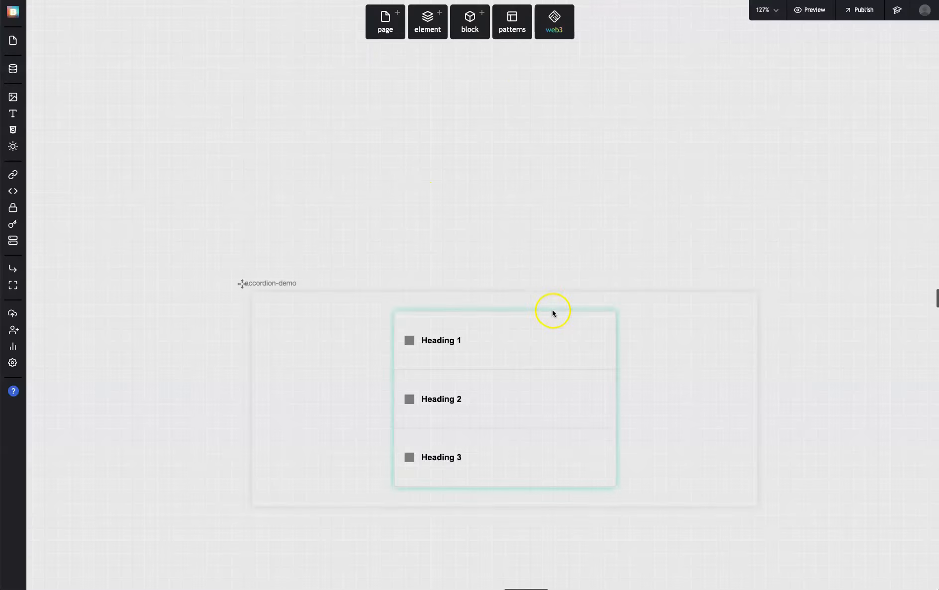
Set the height of the accordion__item style class to 40 px through accordion--item-1
{"action": "left_click", "coordinate": [555, 324]}
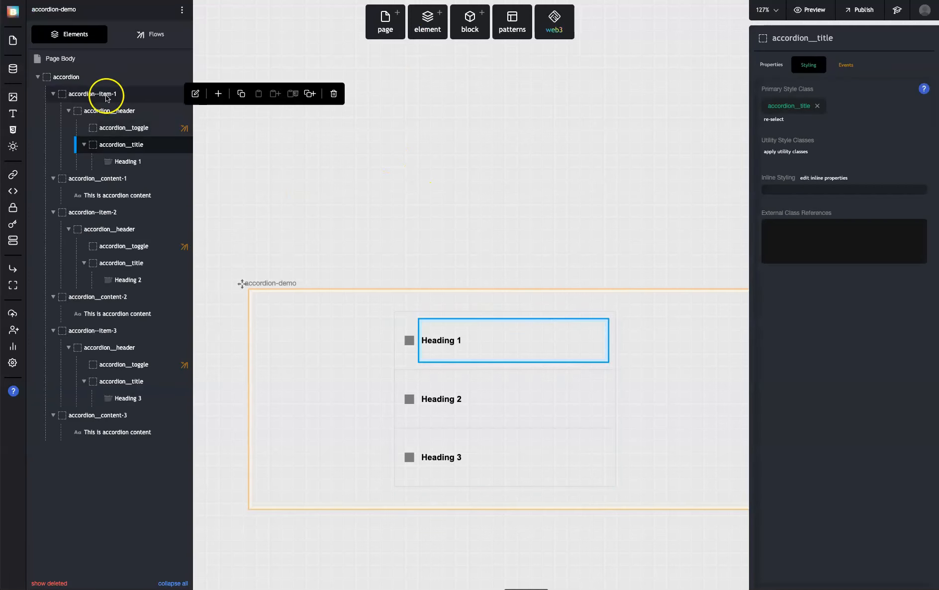
{"action": "left_click", "coordinate": [53, 95]}
{"action": "left_click", "coordinate": [74, 94]}
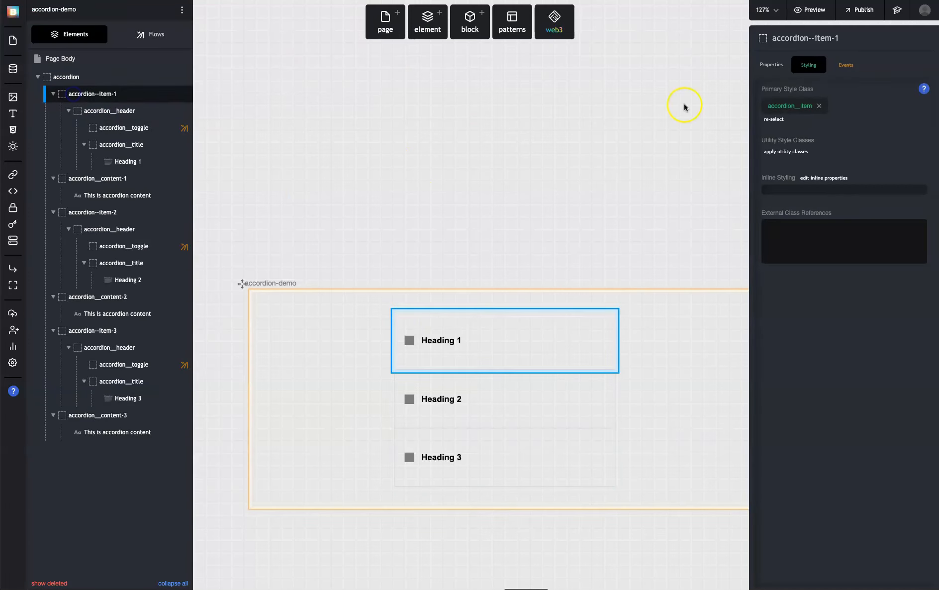
{"action": "left_click", "coordinate": [799, 106]}
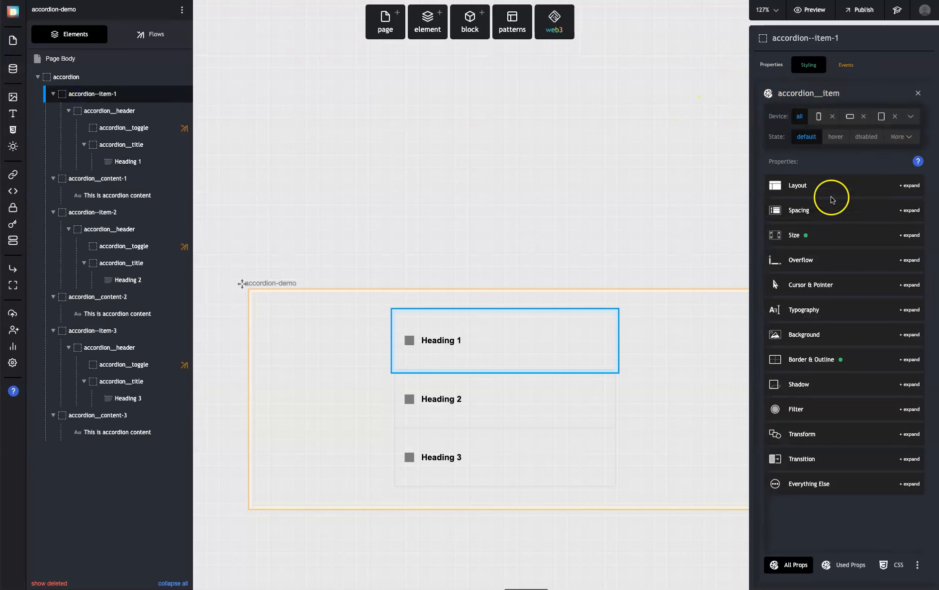
{"action": "left_click", "coordinate": [799, 234]}
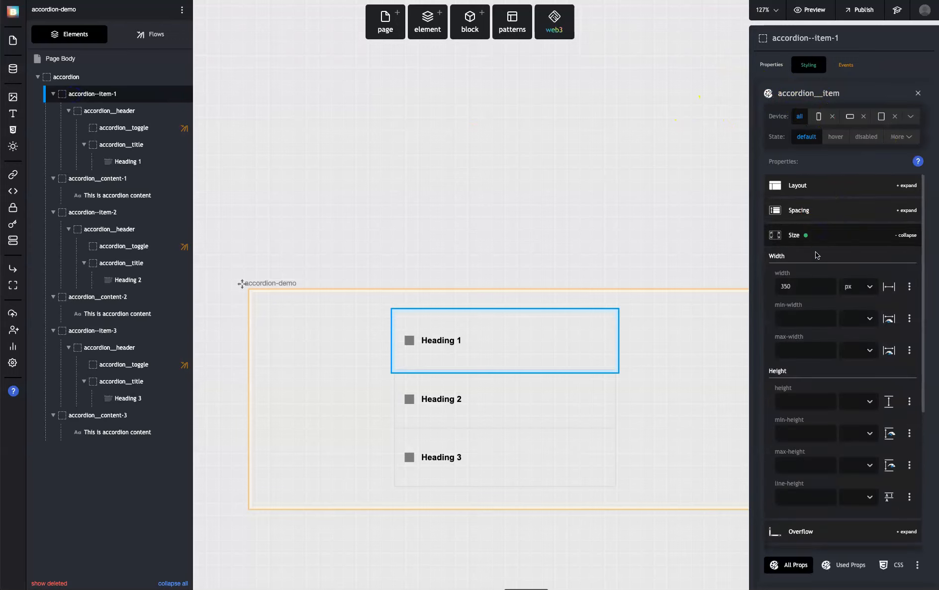
{"action": "left_click", "coordinate": [792, 401]}
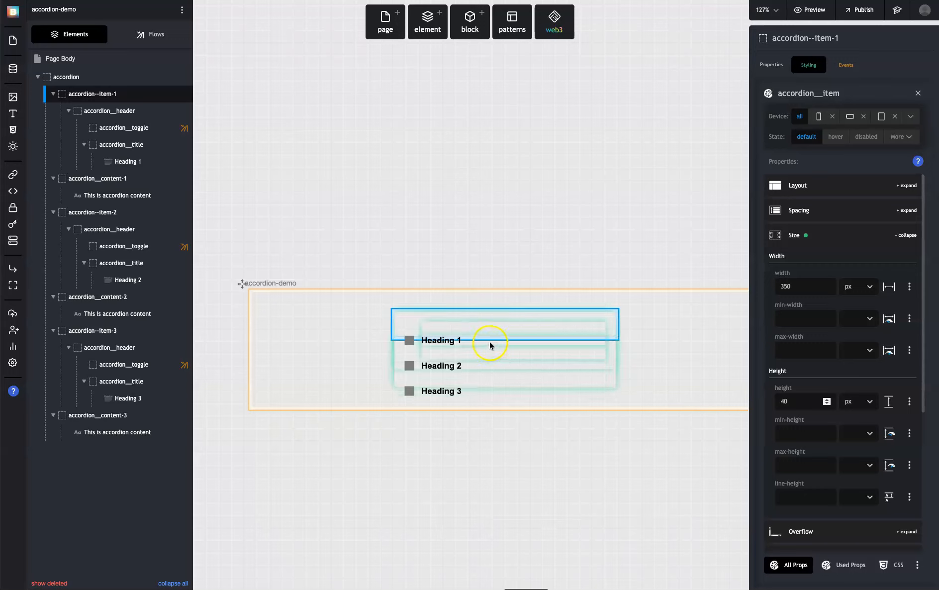
Set the height of the accordion__header style class to 20 px through the header in accordion--item-1
{"action": "left_click", "coordinate": [112, 112]}
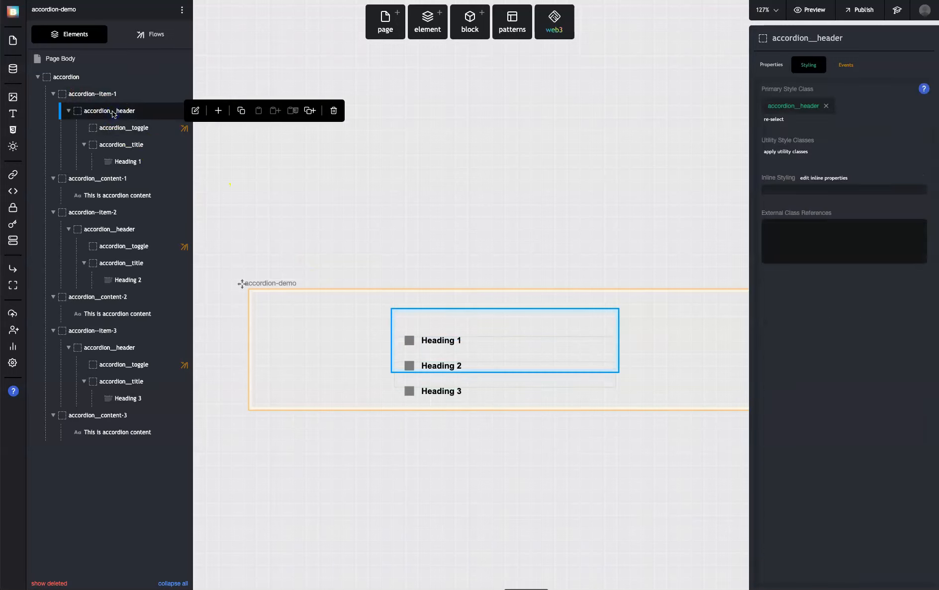
{"action": "left_click", "coordinate": [798, 112]}
{"action": "left_click", "coordinate": [819, 235]}
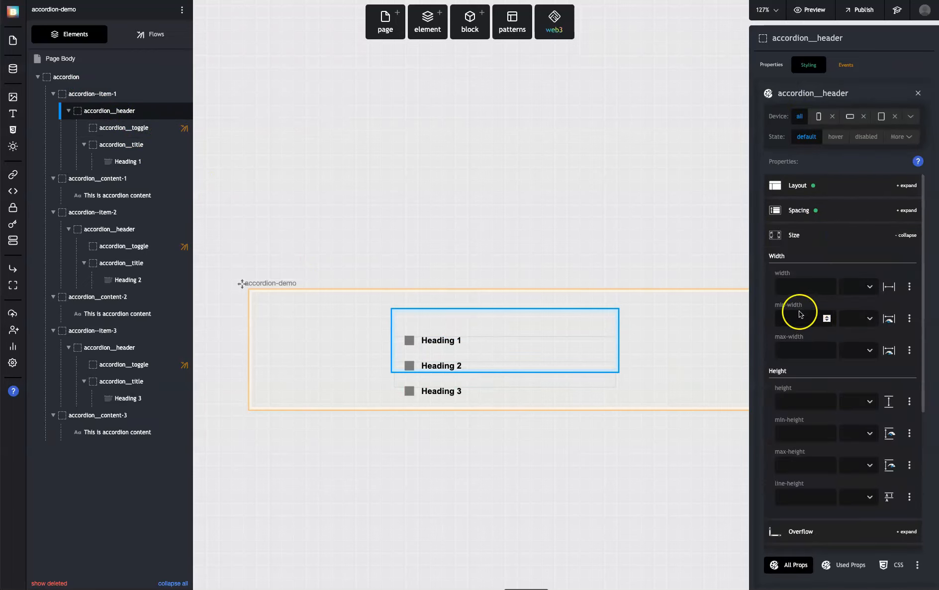
{"action": "left_click", "coordinate": [795, 399]}
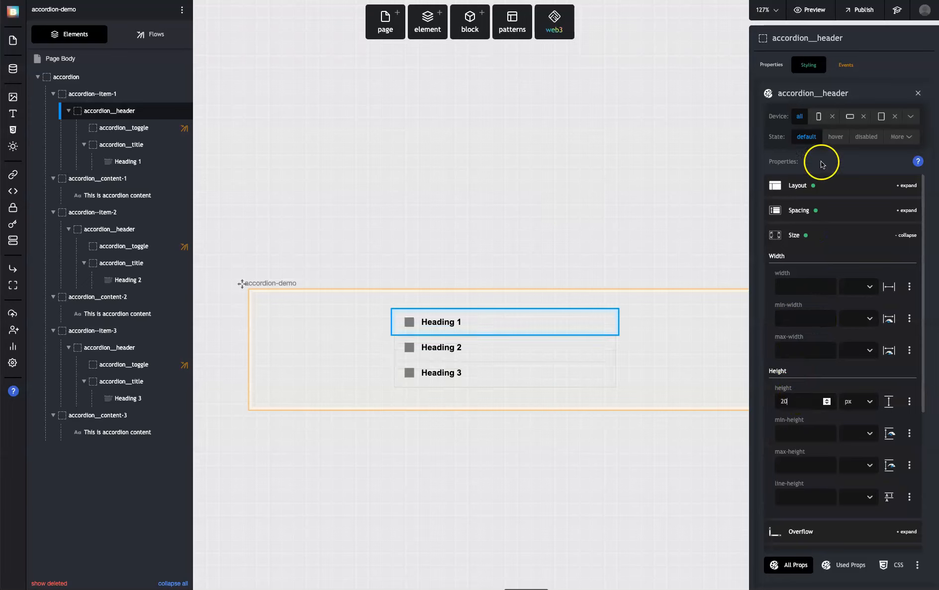
{"action": "left_click", "coordinate": [919, 94]}
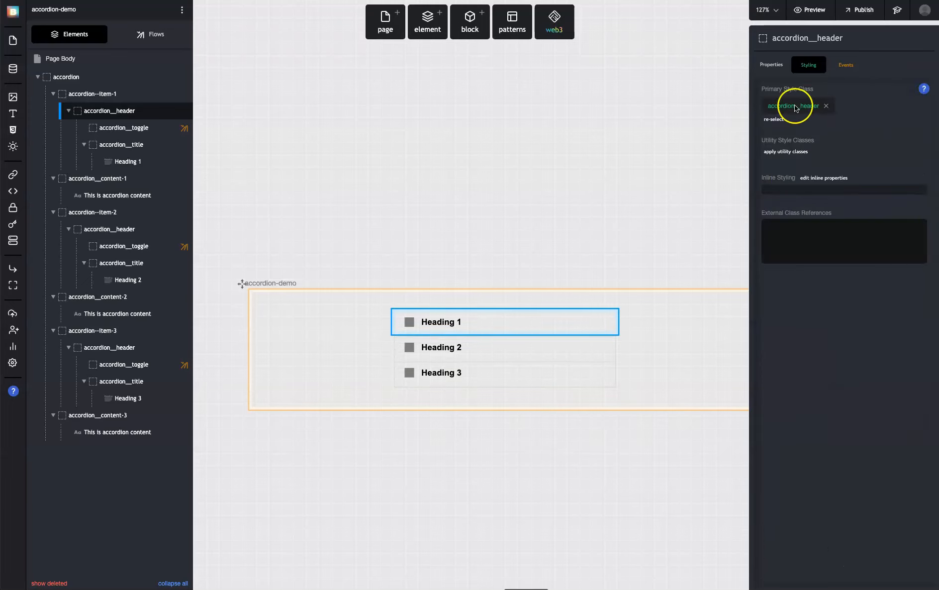
{"action": "left_click", "coordinate": [795, 107]}
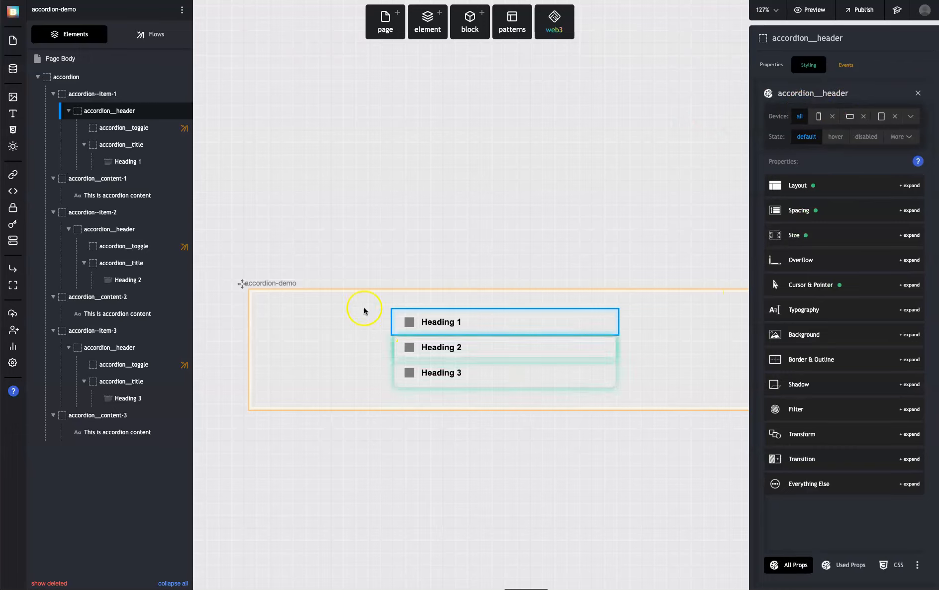
{"action": "left_click", "coordinate": [918, 93]}
Preview the resized accordion and toggle the Heading 1, Heading 2 and Heading 3 content open and closed
{"action": "left_click", "coordinate": [576, 171]}
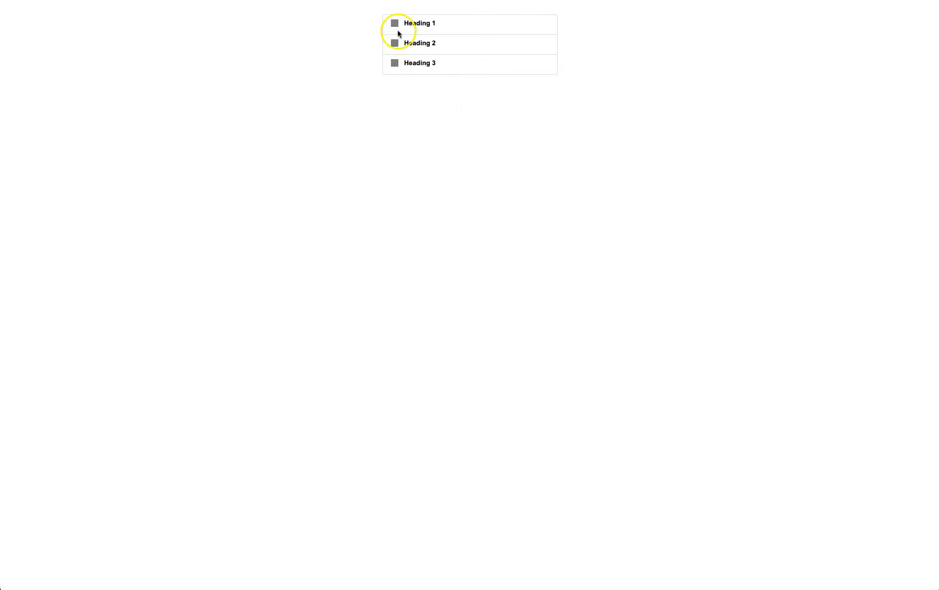
{"action": "left_click", "coordinate": [397, 22]}
{"action": "left_click", "coordinate": [397, 23]}
{"action": "left_click", "coordinate": [396, 43]}
{"action": "left_click", "coordinate": [396, 43]}
{"action": "left_click", "coordinate": [395, 22]}
{"action": "left_click", "coordinate": [395, 22]}
{"action": "left_click", "coordinate": [395, 22]}
{"action": "left_click", "coordinate": [395, 22]}
{"action": "left_click", "coordinate": [394, 22]}
{"action": "left_click", "coordinate": [396, 84]}
{"action": "left_click", "coordinate": [397, 151]}
{"action": "left_click", "coordinate": [395, 146]}
{"action": "left_click", "coordinate": [395, 85]}
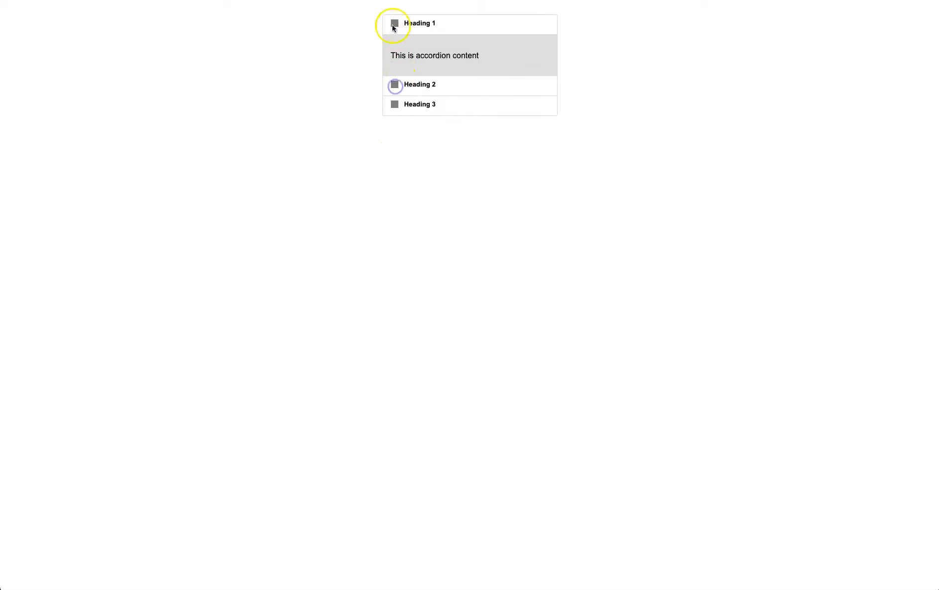
{"action": "left_click", "coordinate": [395, 24]}
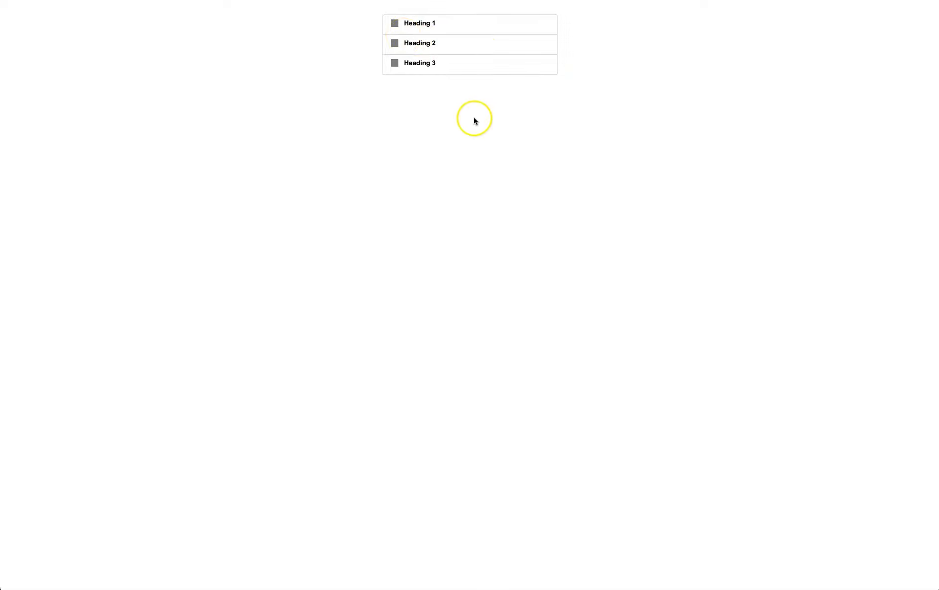
{"action": "left_click", "coordinate": [396, 25]}
{"action": "left_click", "coordinate": [396, 24]}
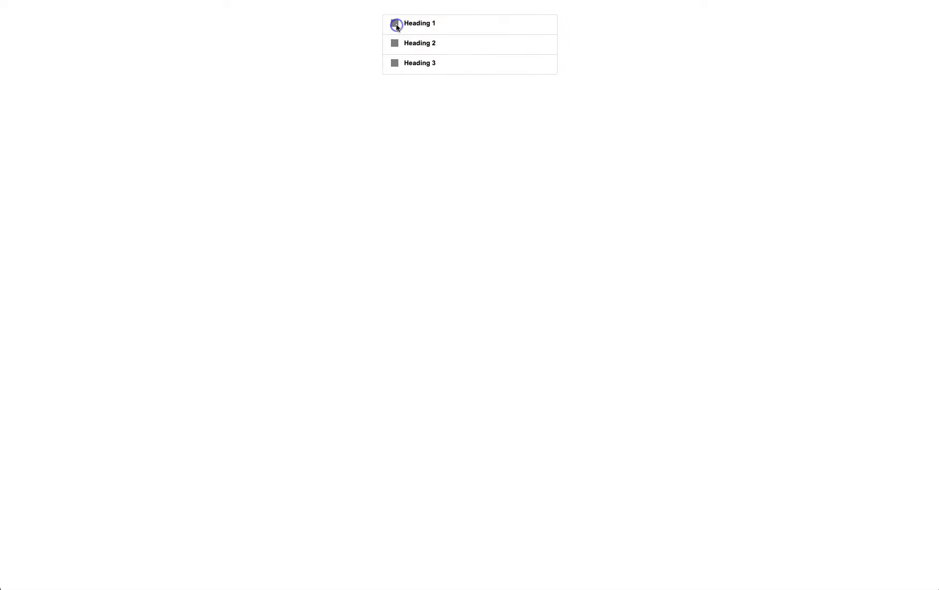